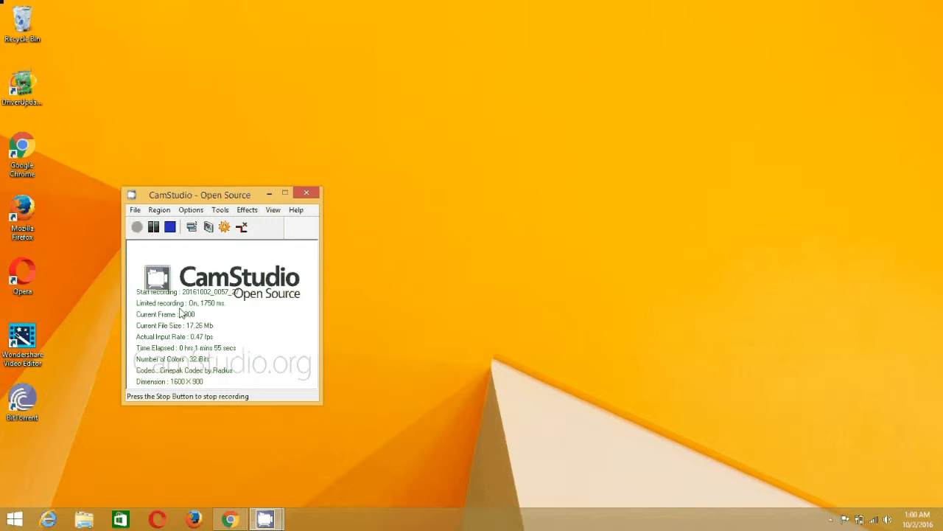
Show the Apps by name list and scroll right to the Microsoft Office 2010 group
left_click(11, 517)
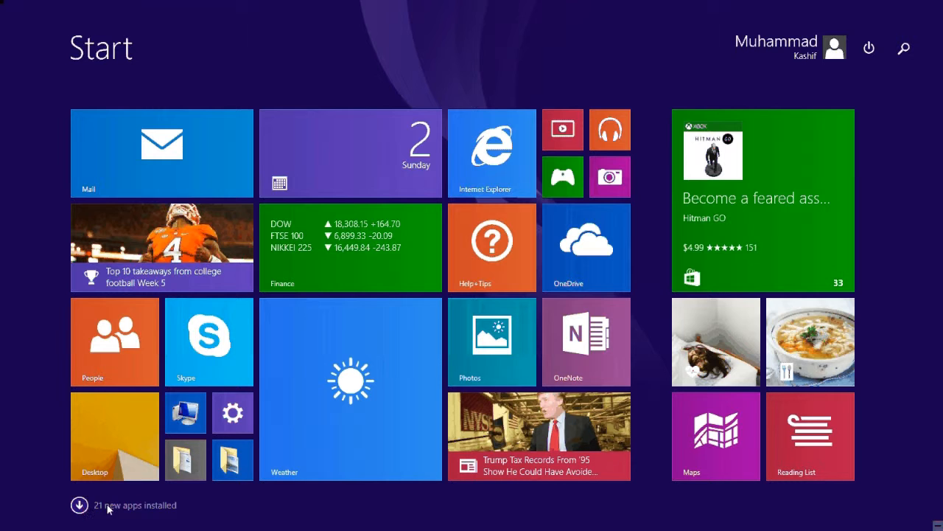
left_click(83, 506)
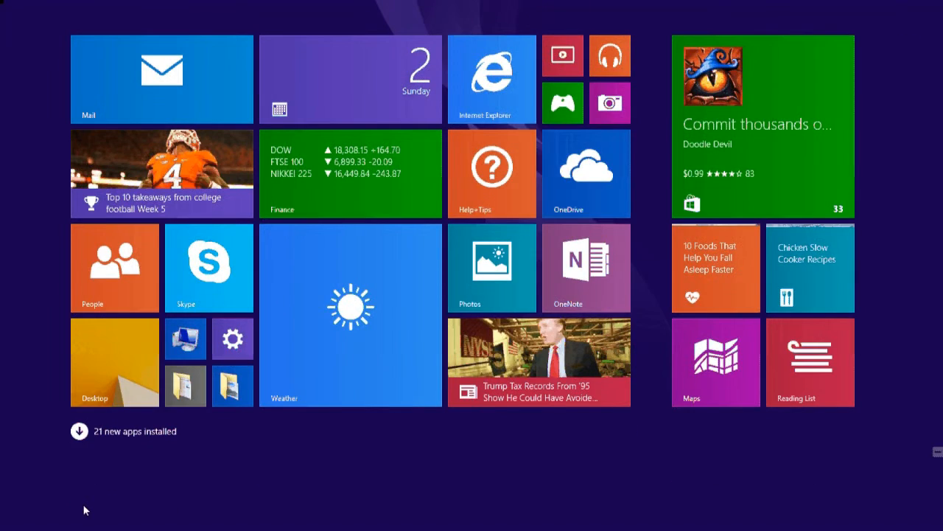
scroll(926, 440, "down", 1)
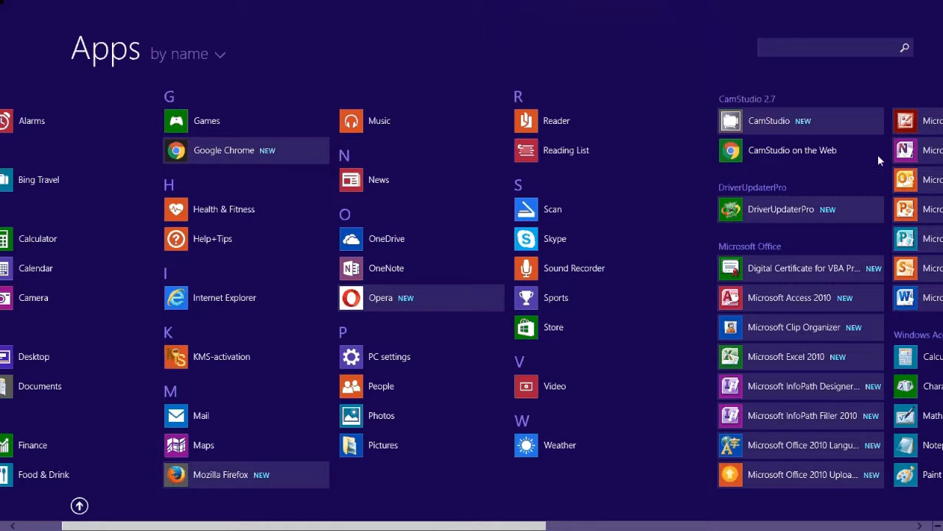
scroll(902, 253, "right", 1)
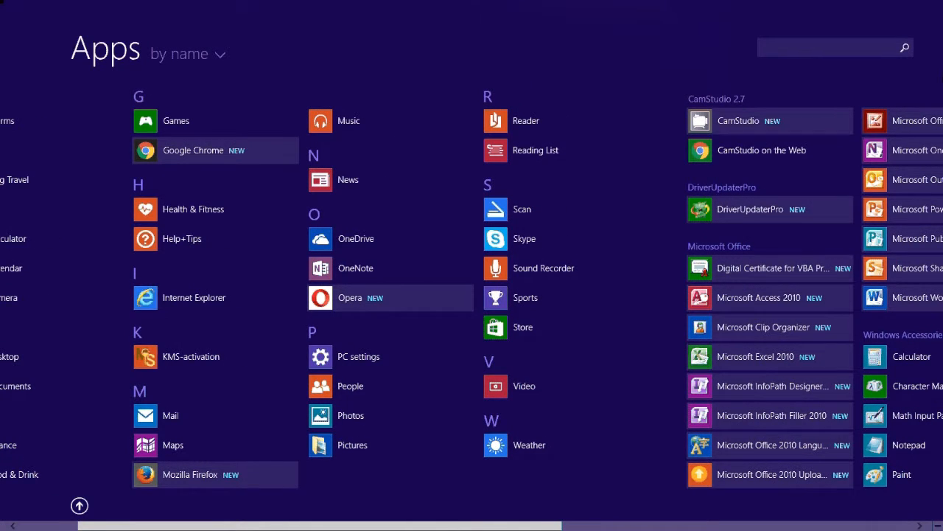
scroll(472, 295, "right", 1)
scroll(877, 218, "right", 1)
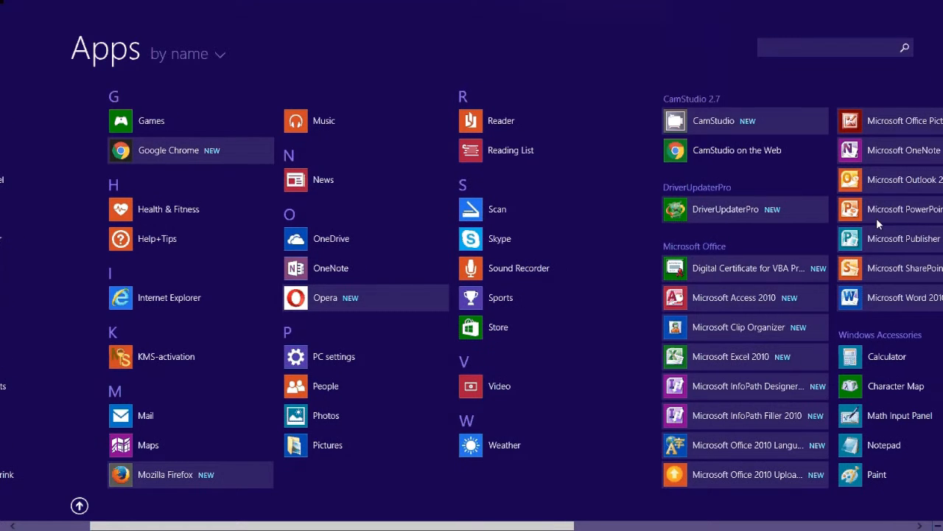
Launch Word 2010 and accept the recommended update settings in the Welcome dialog
left_click(890, 299)
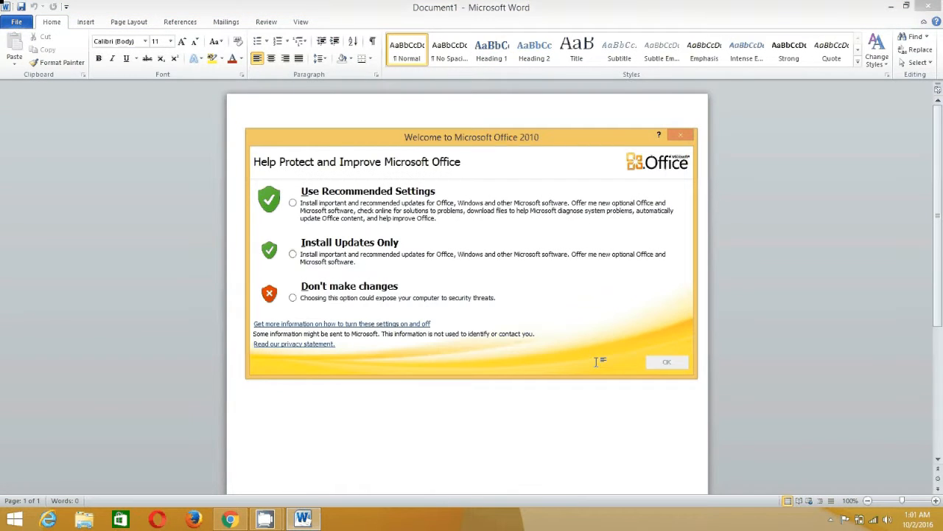
left_click(293, 203)
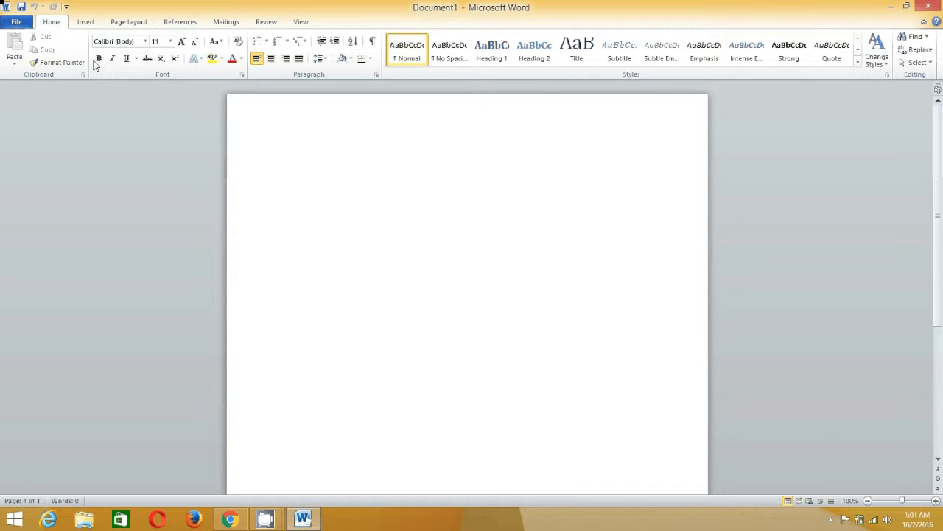
left_click(169, 44)
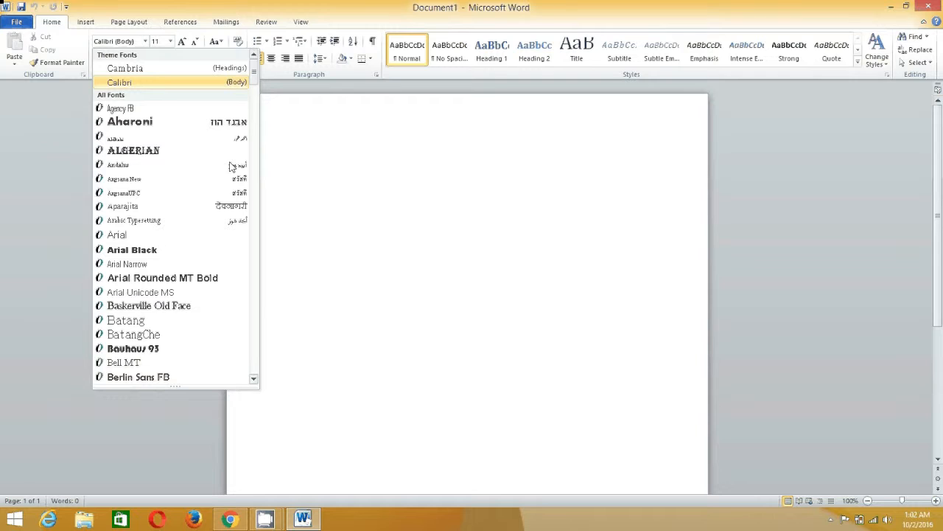
left_click(340, 193)
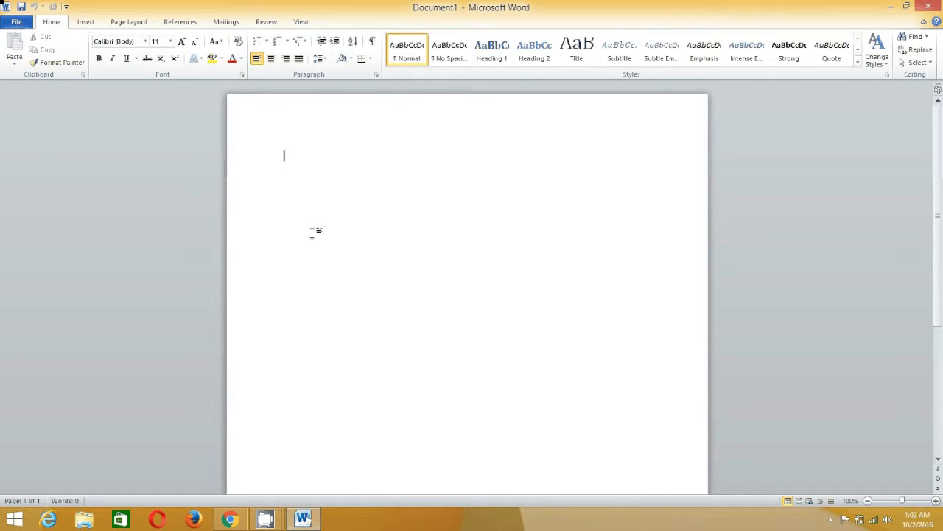
Insert a Review comment at the document start reading 'This paragraph I have written about....'
left_click(266, 21)
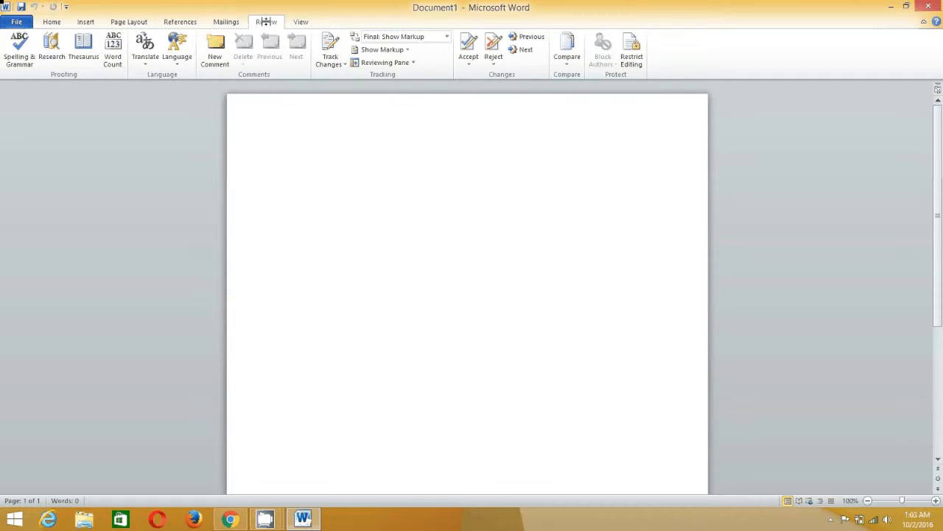
left_click(216, 52)
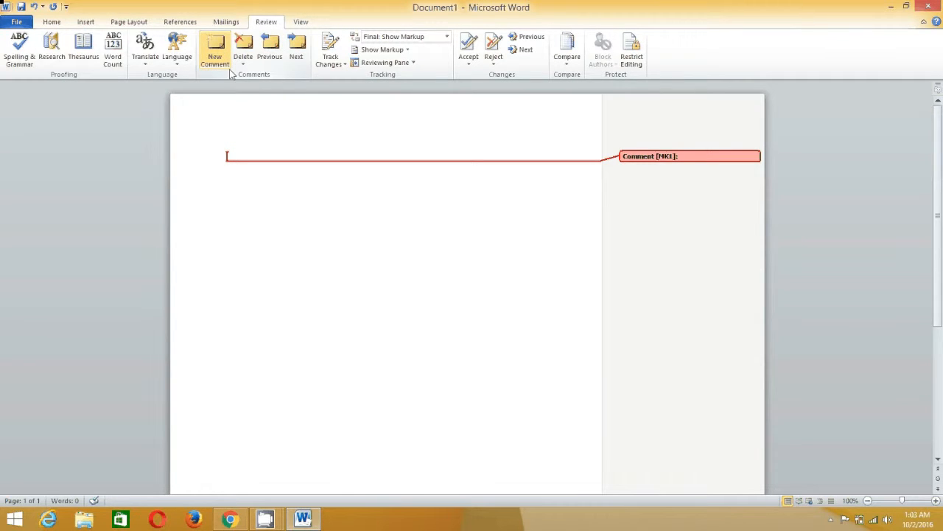
left_click(686, 159)
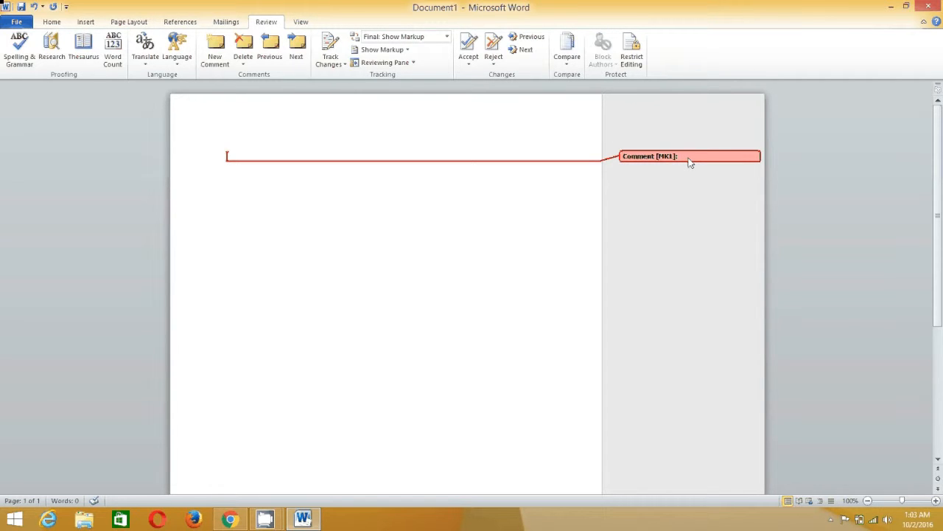
type("This paragraph I have written about....")
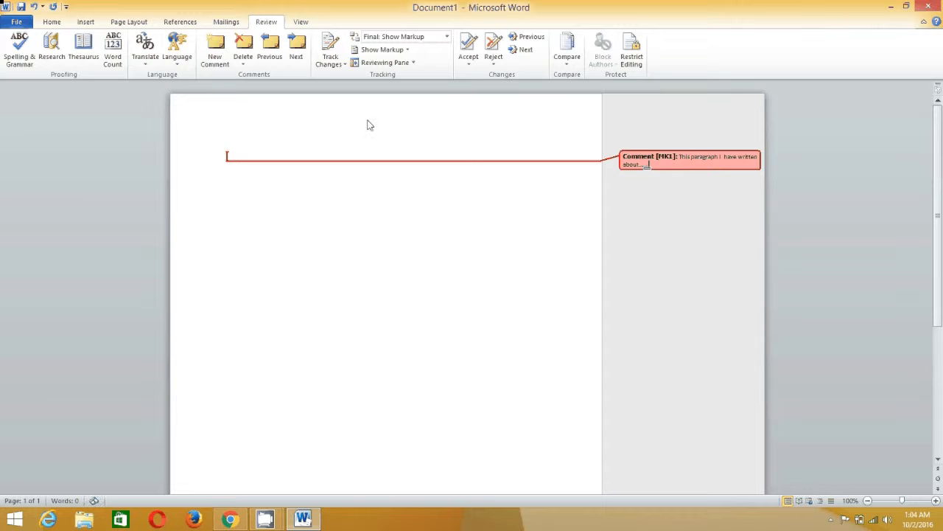
Delete the first comment and insert a new one containing 'djfkdjfs'
left_click(243, 44)
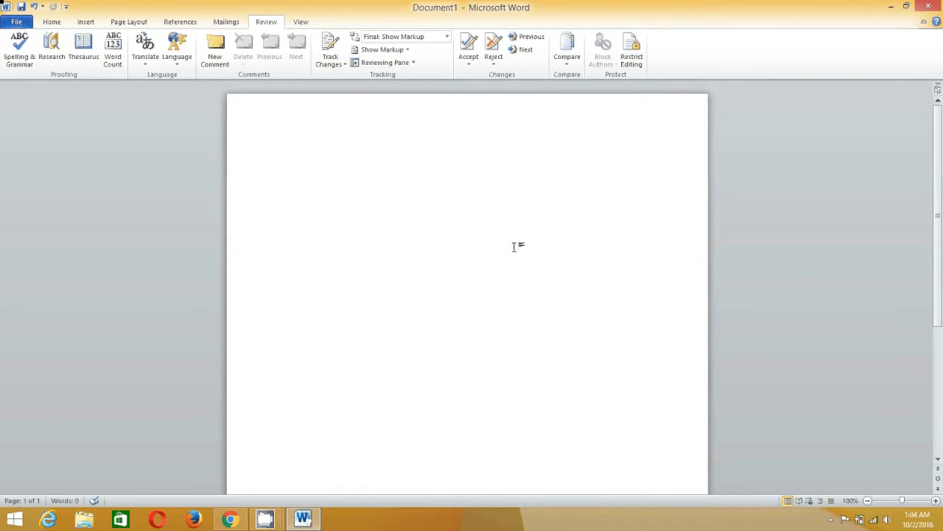
left_click(215, 50)
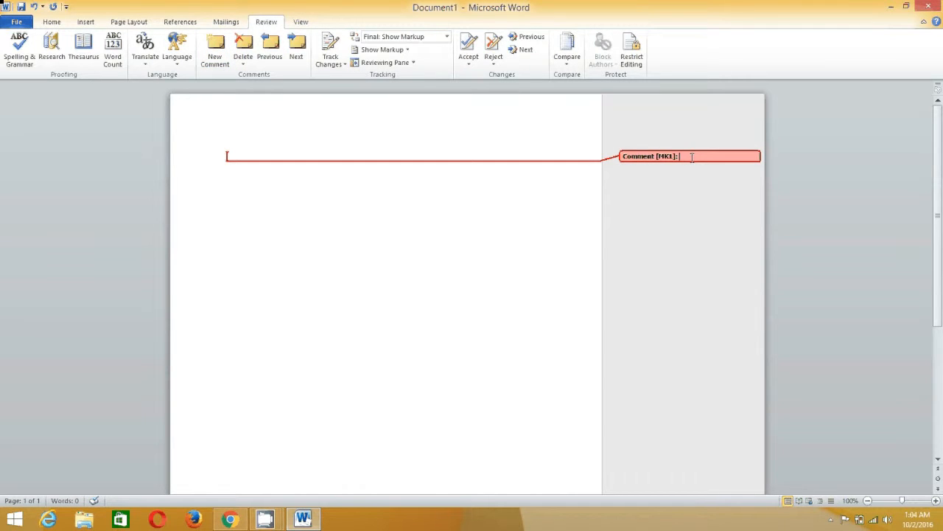
type("djfkdjfs")
Type 'fsdfasfadsdaf' on the page and attach a comment reading 'jg fsadkfsdj' to it
left_click(286, 157)
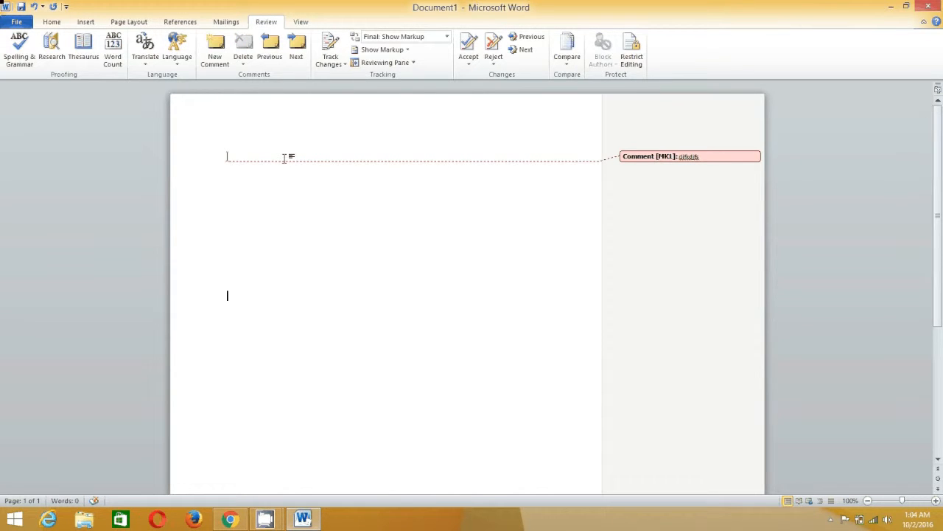
type("fsdfasfadsdaf")
left_click(218, 45)
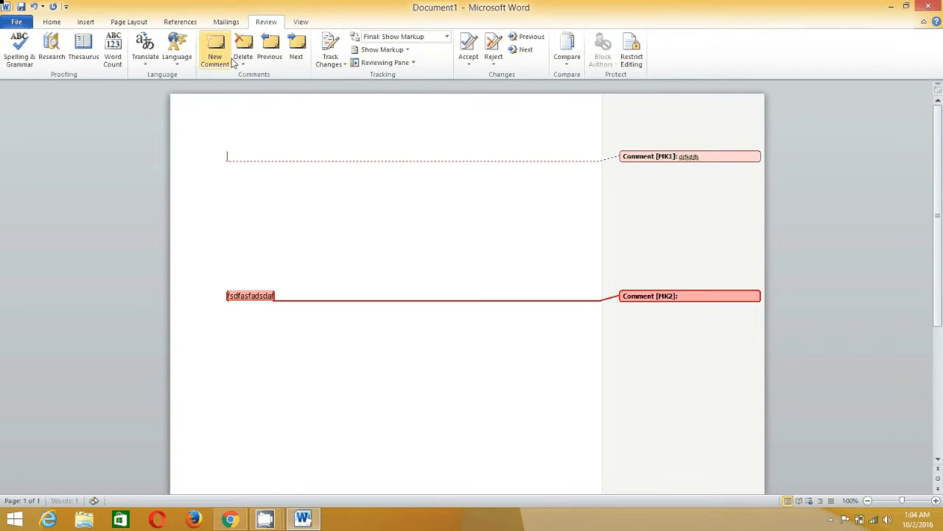
left_click(693, 295)
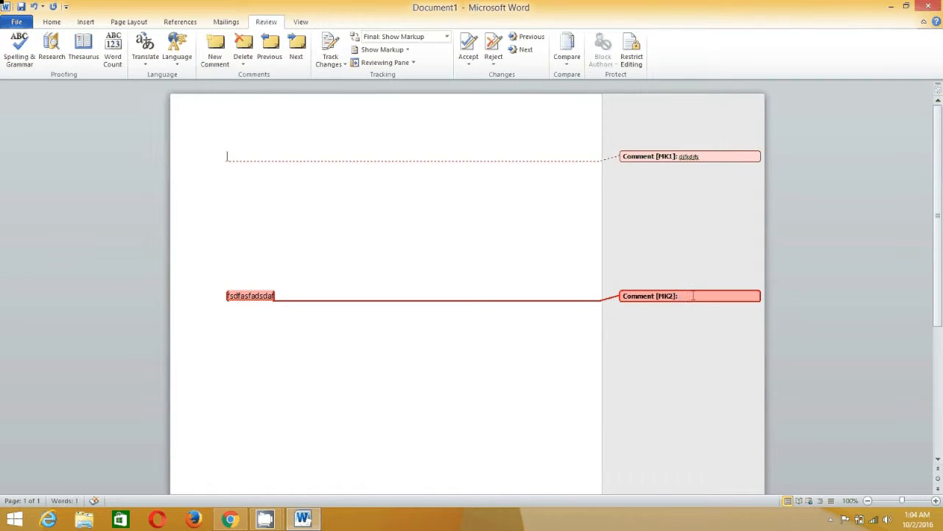
type("jg fsadkfsdj")
Step through the comments and delete both, including a temporary empty reply
left_click(270, 50)
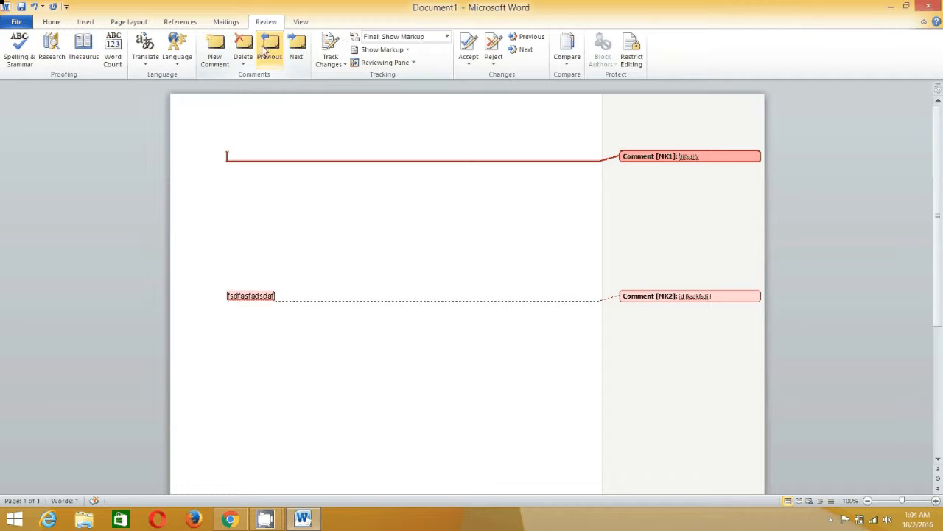
left_click(297, 50)
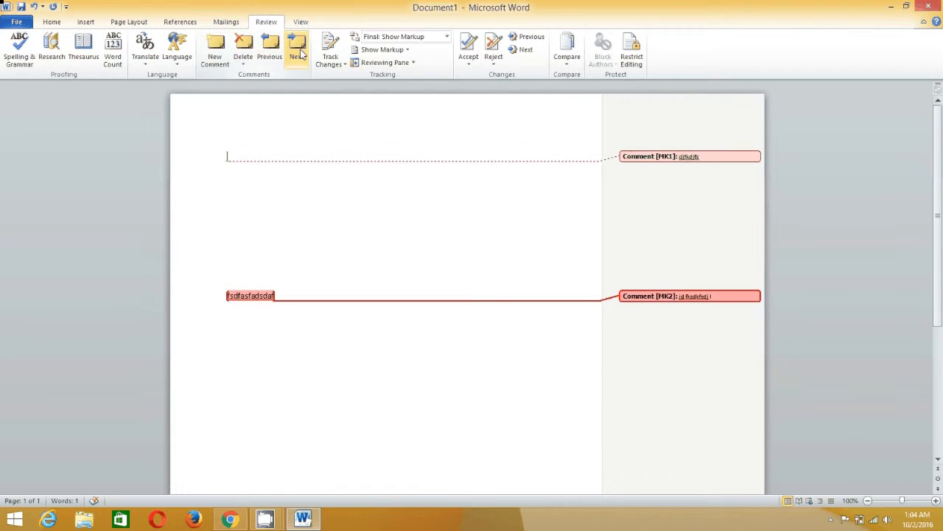
left_click(278, 56)
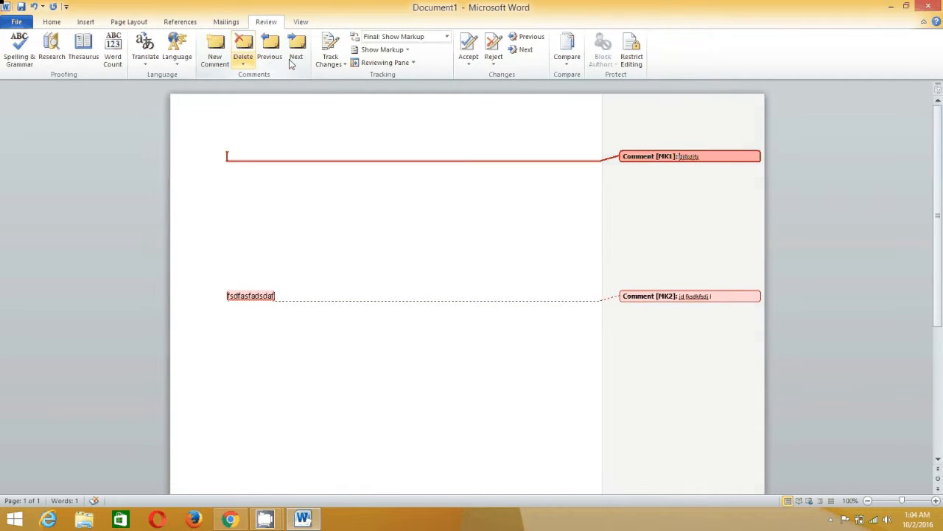
left_click(243, 48)
left_click(660, 297)
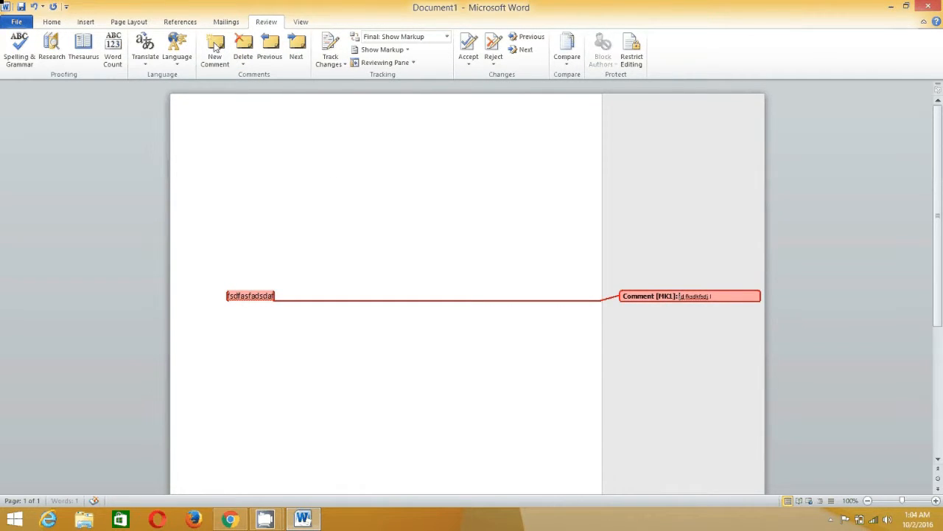
left_click(216, 48)
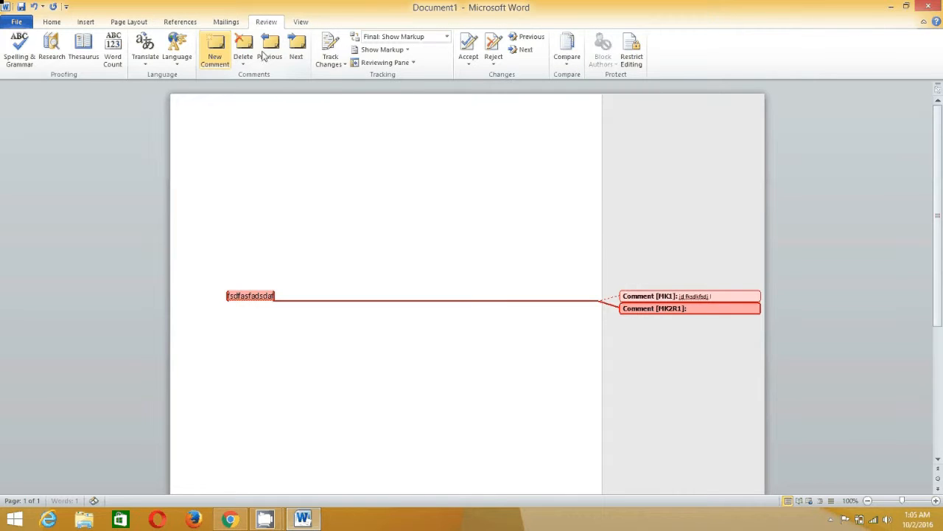
left_click(243, 49)
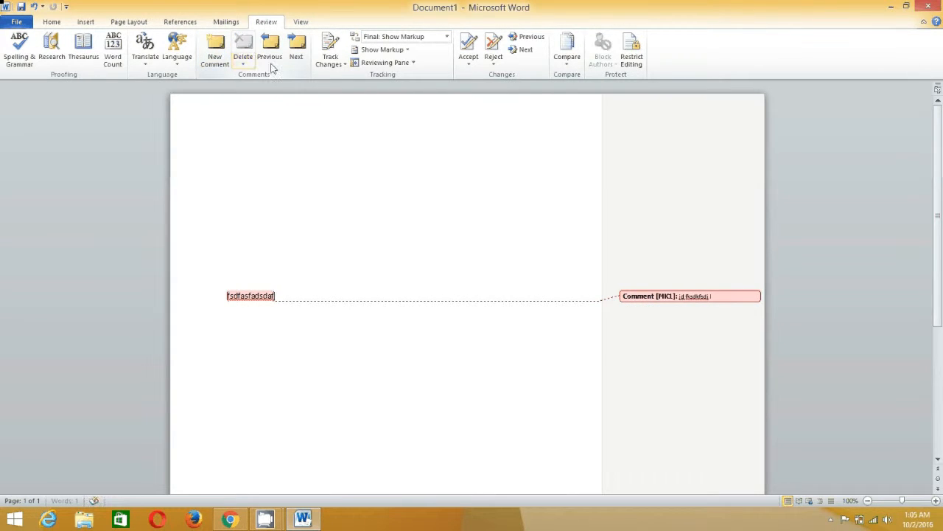
left_click(675, 296)
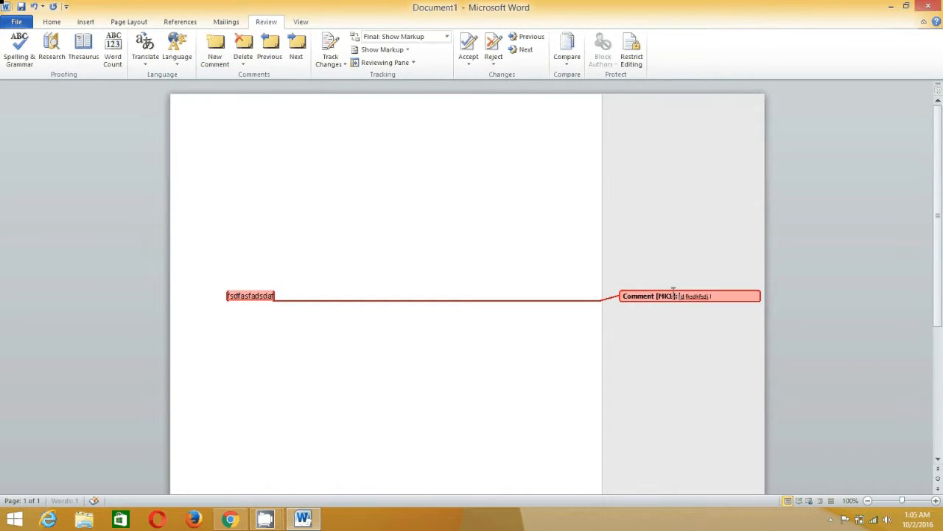
left_click(243, 44)
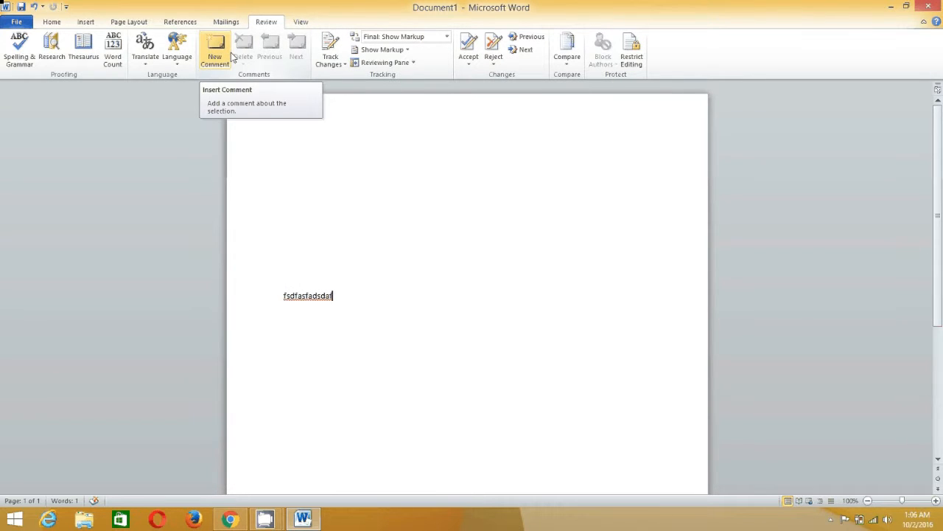
Apply the built-in CONFIDENTIAL 1 diagonal watermark from the Page Layout watermark gallery
left_click(129, 22)
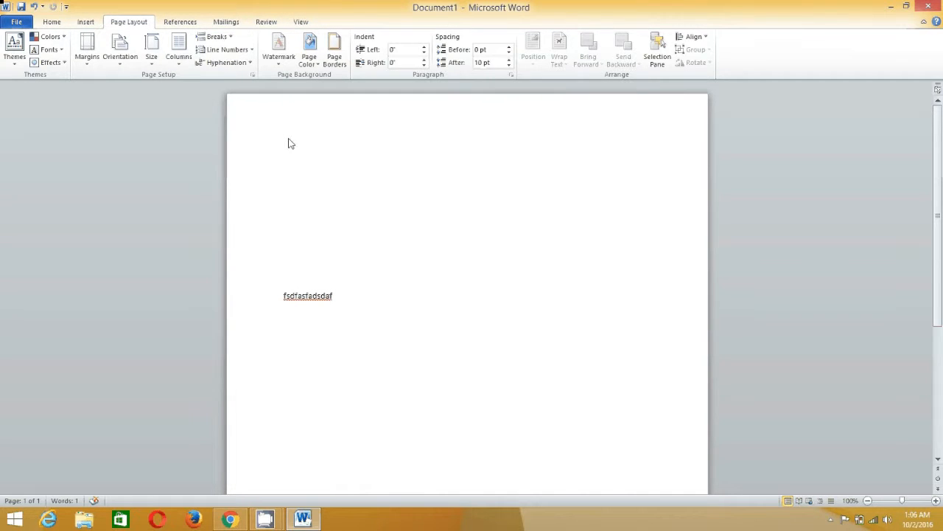
left_click(278, 65)
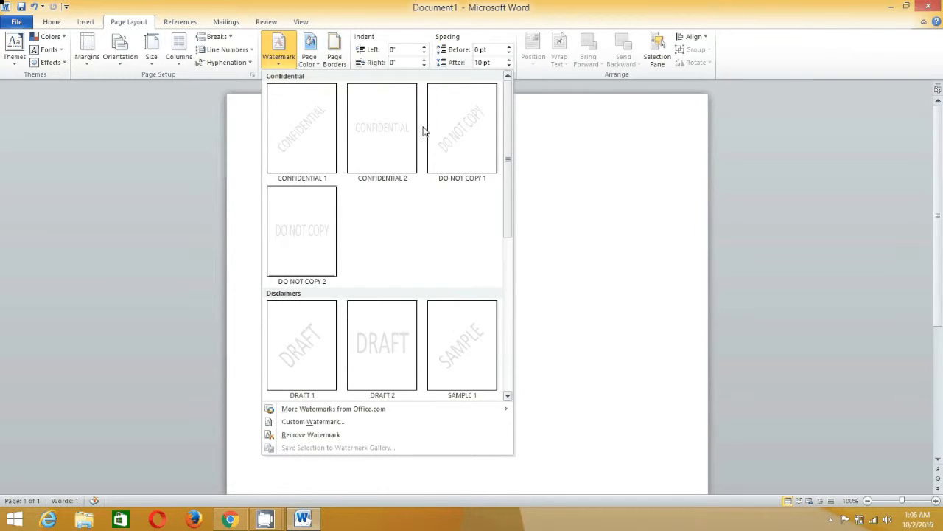
left_click(296, 144)
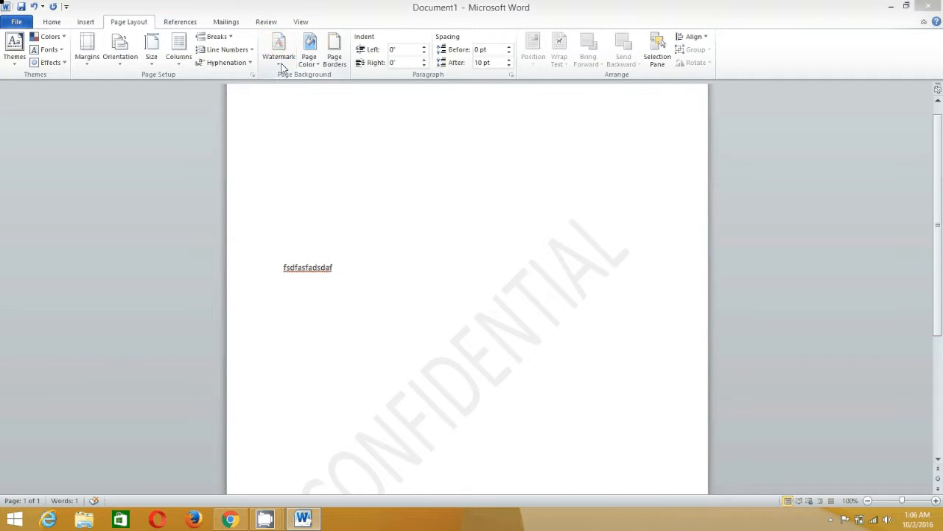
left_click(280, 63)
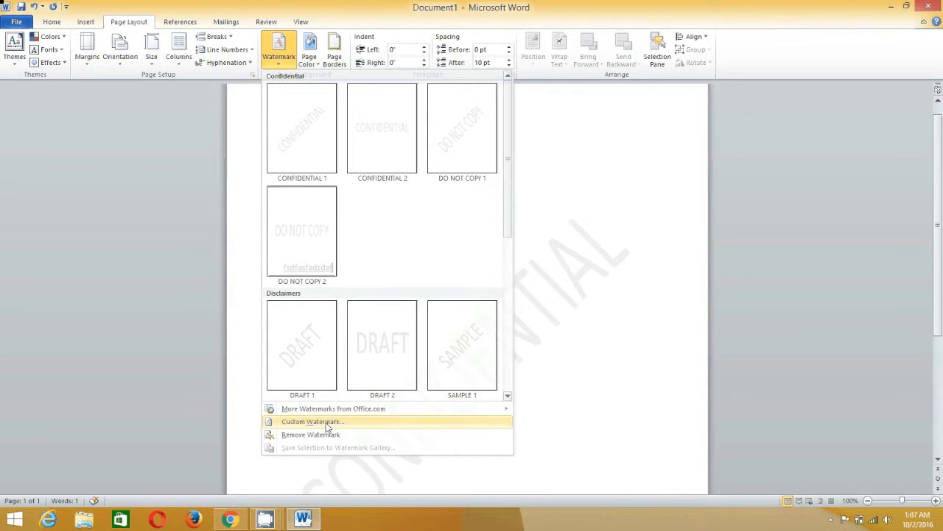
Set a washed-out word-logo.png picture watermark through Custom Watermark
left_click(327, 423)
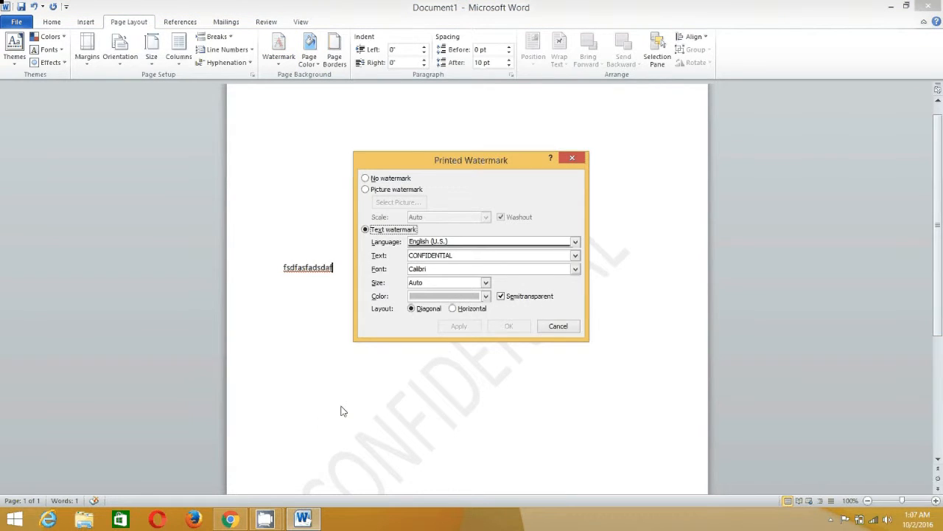
left_click(367, 190)
left_click(391, 203)
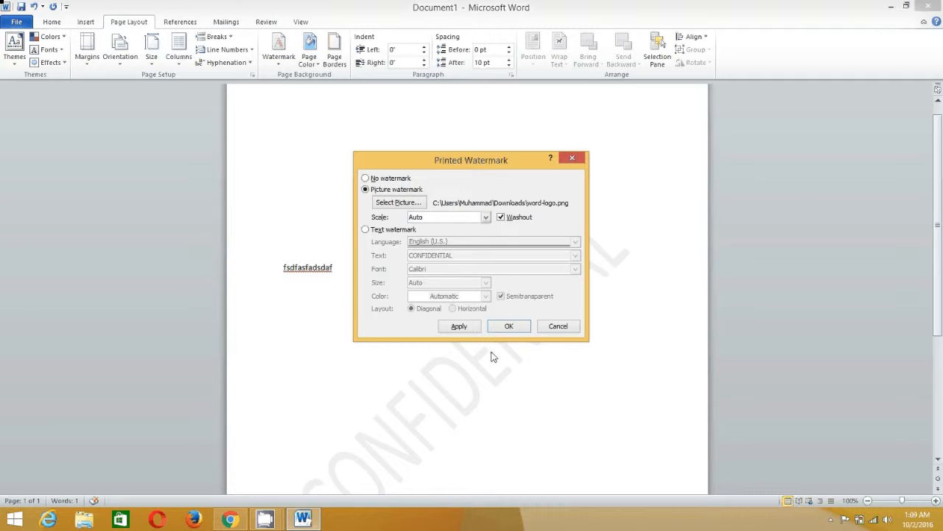
left_click(458, 325)
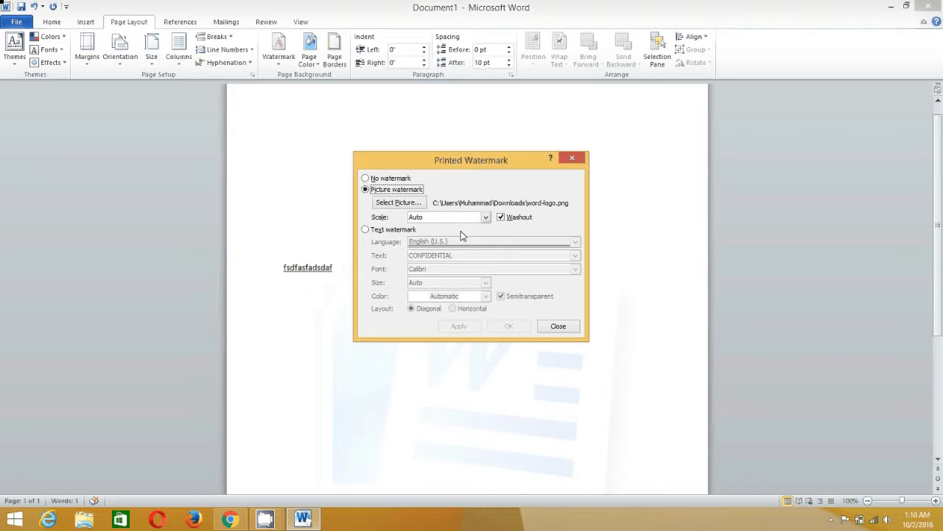
Apply the logo watermark with Washout unchecked and close the Printed Watermark dialog
left_click(501, 218)
left_click(470, 328)
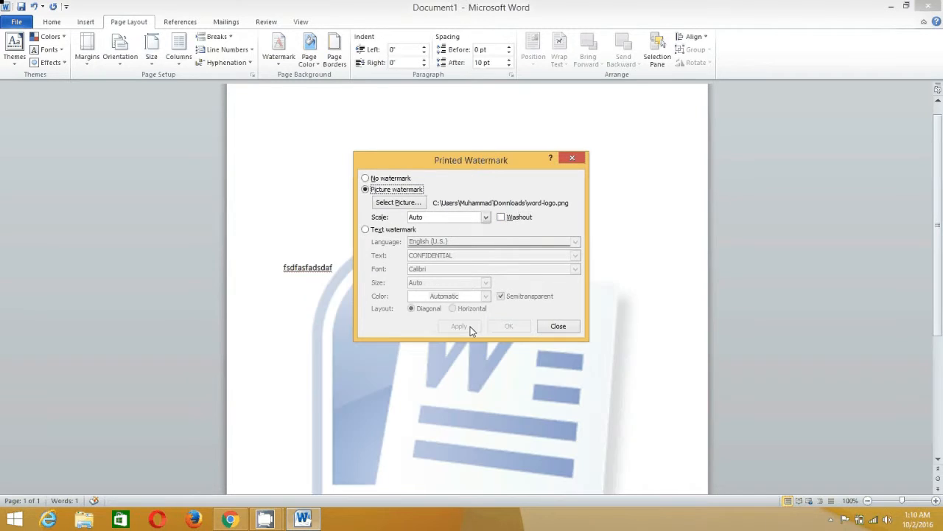
left_click(501, 217)
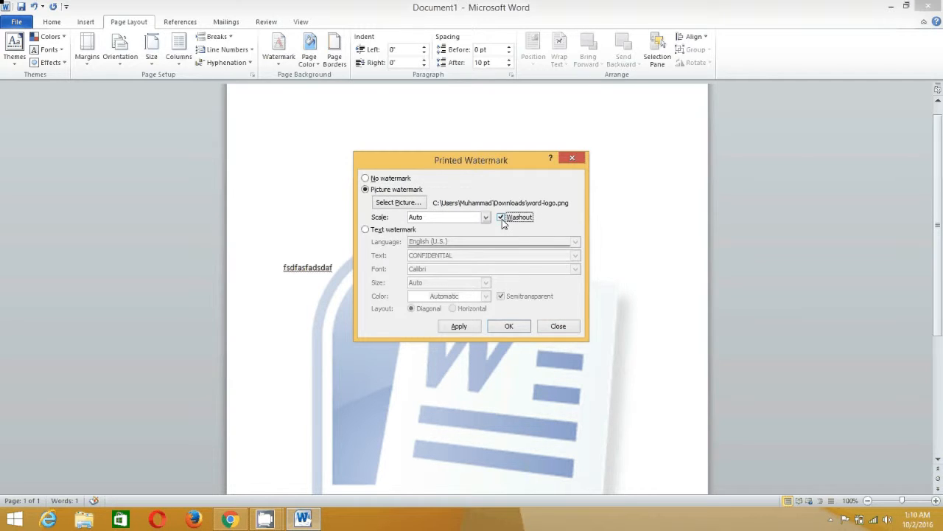
left_click(467, 329)
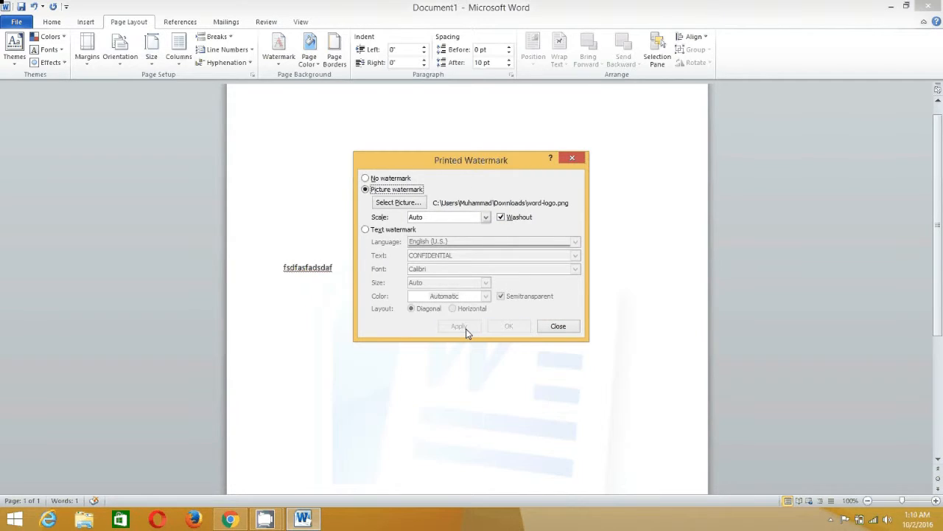
left_click(501, 217)
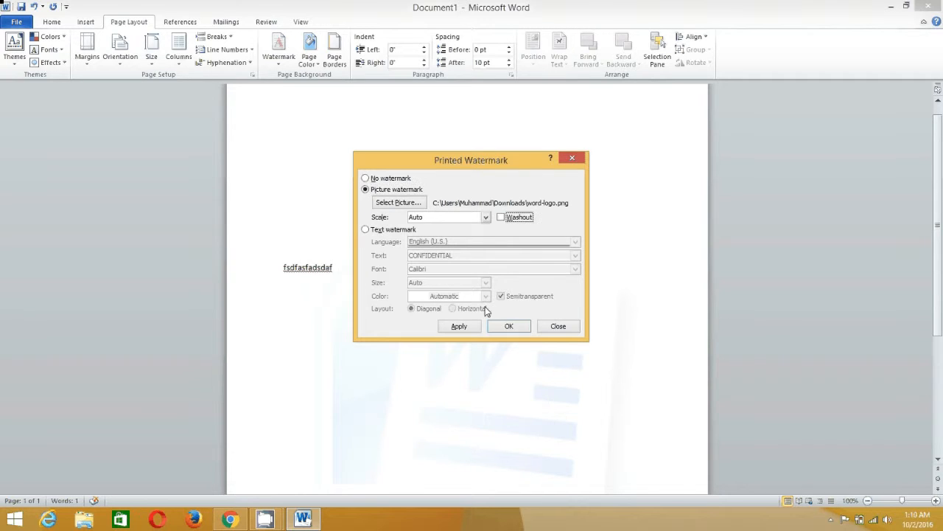
left_click(458, 326)
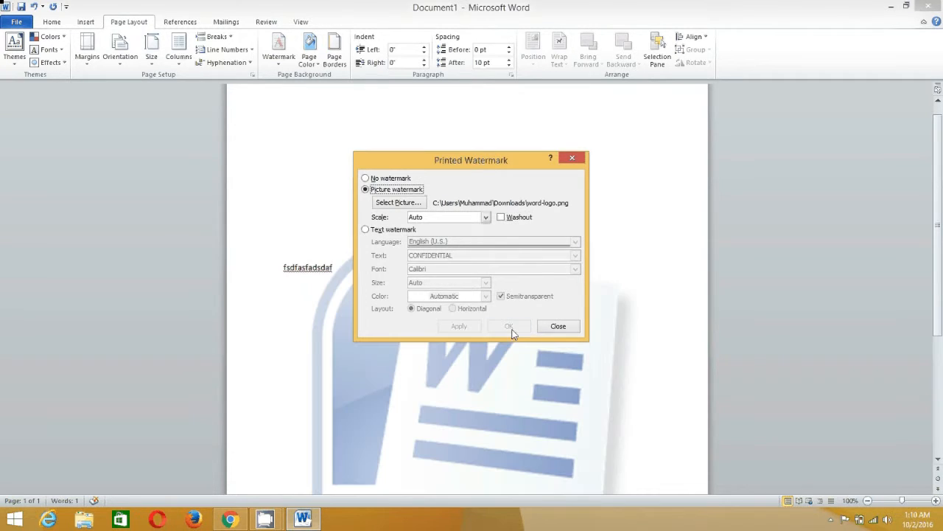
left_click(563, 329)
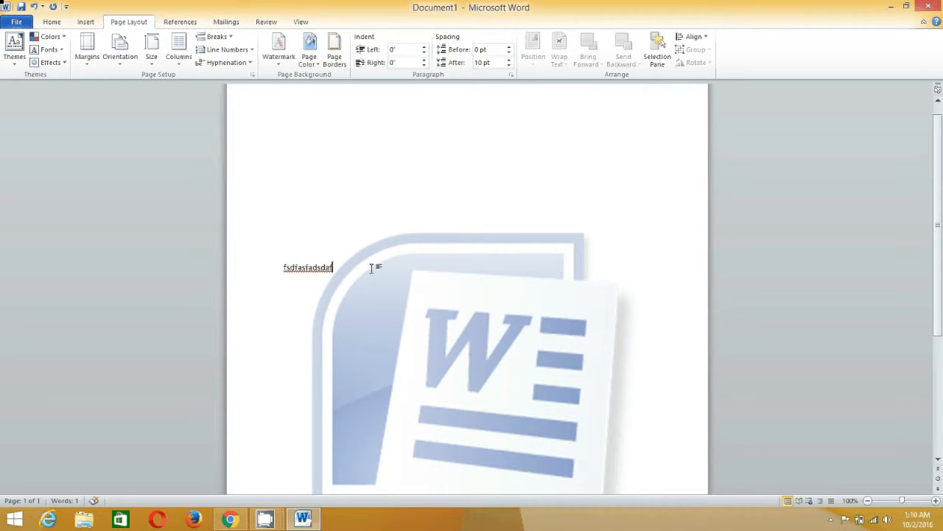
scroll(373, 267, "down", 1)
Extend the line with 'dlfjdfl jasdfklas dkfdfasdfkasd jfadjfsk' and copy it
type("dlfjdfl jasdfklas dkfdfasdfkasd jfadjfsk")
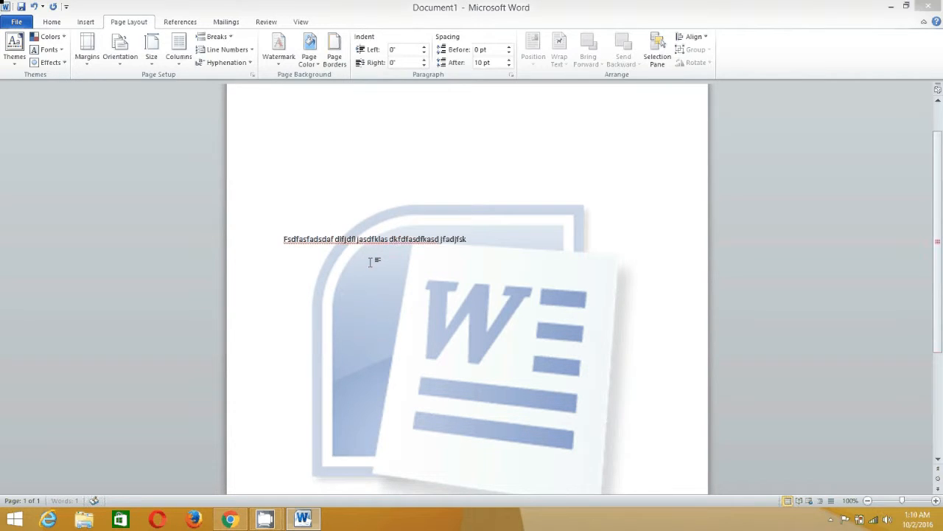
key("shift+Left")
key("shift+Left")
key("shift+Left")
key("shift+Left")
key("shift+Left")
key("shift+Left")
key("shift+Left")
key("shift+Left")
key("shift+Left")
key("shift+Left")
key("shift+Left")
key("shift+Left")
key("shift+Left")
key("shift+Left")
key("shift+Left")
key("shift+Left")
key("shift+Left")
key("shift+Left")
key("shift+Left")
key("shift+Left")
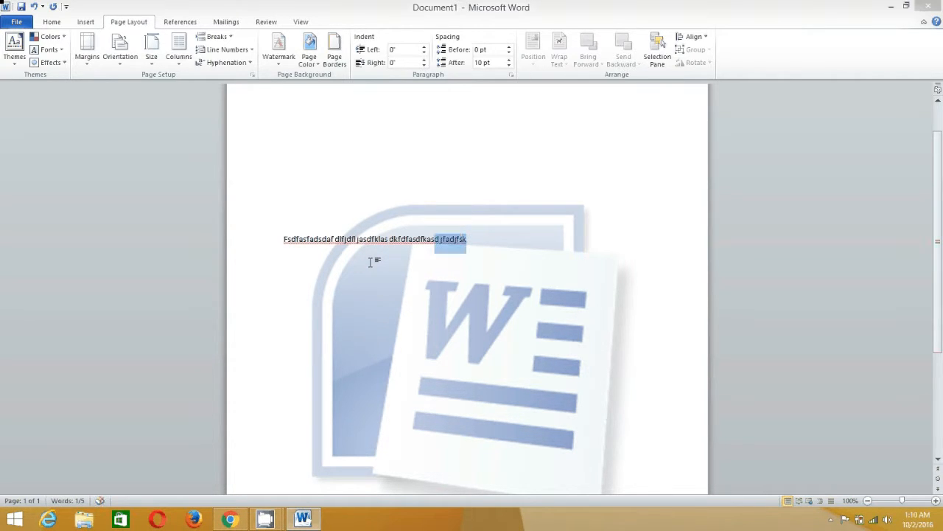
key("shift+Left")
key("shift+Left")
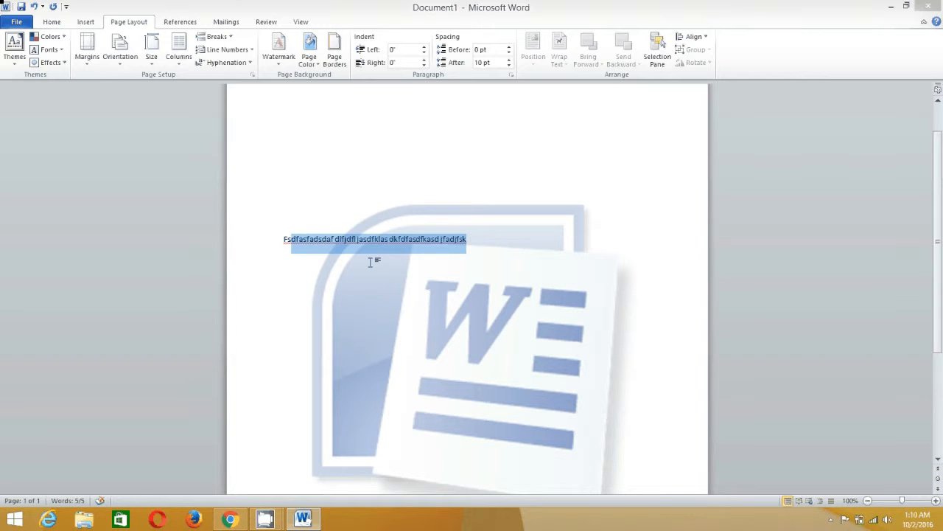
key("shift+Left")
key("ctrl+a")
key("ctrl+c")
Paste the copied line repeatedly until the text fills three pages
key("ctrl+v")
key("ctrl+v")
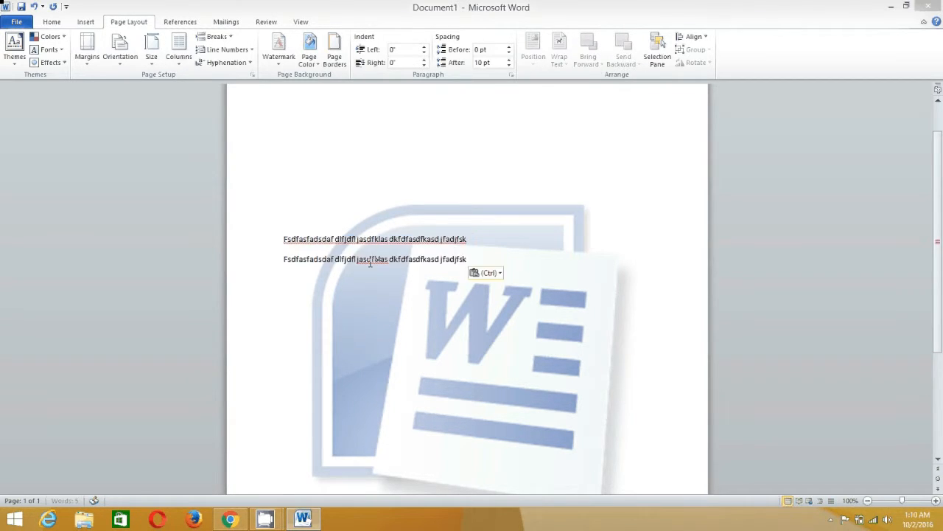
key("ctrl+v")
key("ctrl+v")
key("ctrl+v")
key("ctrl+v")
key("ctrl+v")
key("ctrl+v")
key("ctrl+v")
key("ctrl+v")
key("ctrl+v")
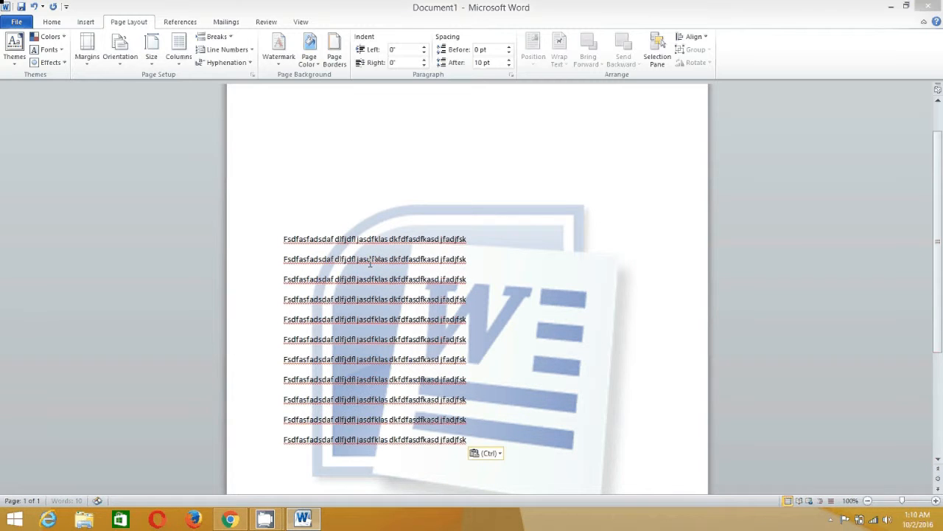
key("ctrl+v")
key("ctrl+v")
key("ctrl+v")
key("ctrl+v")
key("ctrl+v")
key("ctrl+v")
key("ctrl+v")
key("ctrl+v")
key("ctrl+v")
key("ctrl+v")
key("ctrl+v")
key("ctrl+v")
key("ctrl+v")
key("ctrl+v")
key("ctrl+v")
key("ctrl+v")
key("ctrl+v")
key("ctrl+v")
key("ctrl+v")
key("ctrl+v")
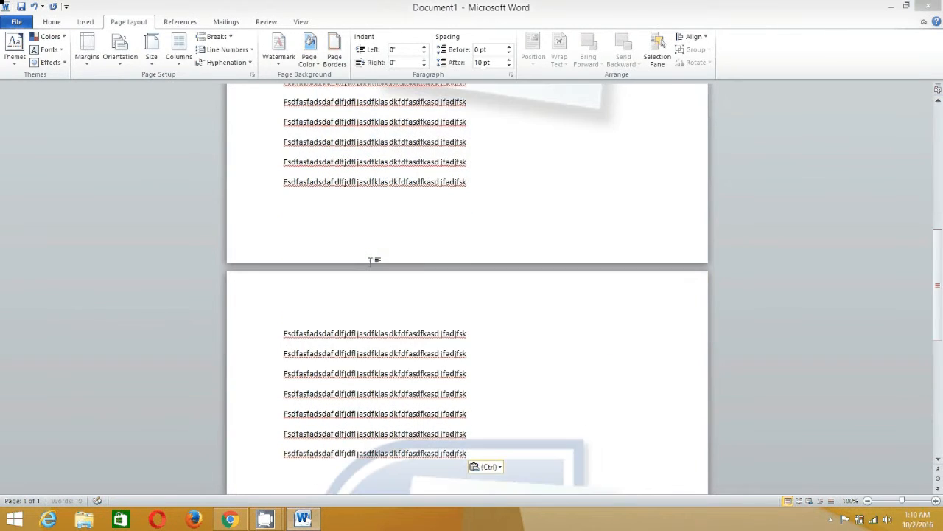
key("ctrl+v")
key("ctrl+v")
key("ctrl+v")
key("ctrl+v")
key("ctrl+v")
key("ctrl+v")
key("ctrl+v")
key("ctrl+v")
key("ctrl+v")
key("ctrl+v")
key("ctrl+v")
key("ctrl+v")
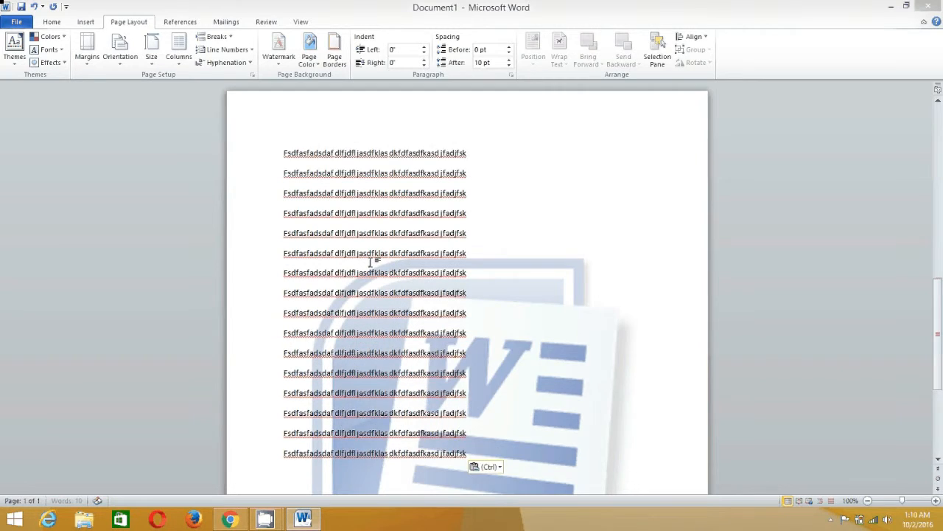
key("ctrl+v")
key("ctrl+v")
key("ctrl+v")
key("ctrl+v")
key("ctrl+v")
key("ctrl+v")
key("ctrl+v")
key("ctrl+v")
key("ctrl+v")
key("ctrl+v")
key("ctrl+v")
key("ctrl+v")
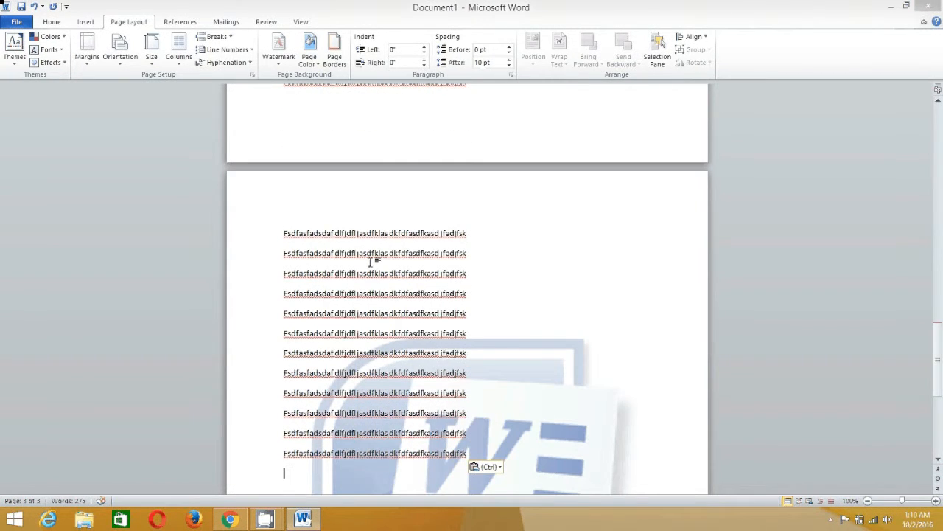
Apply a custom text watermark reading 'FFC Grammar School' in place of the logo
left_click(276, 65)
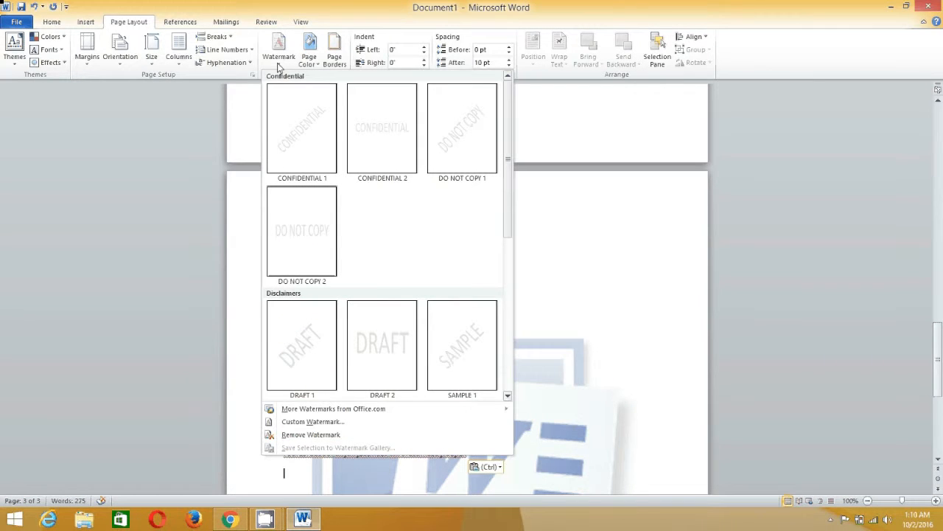
left_click(306, 423)
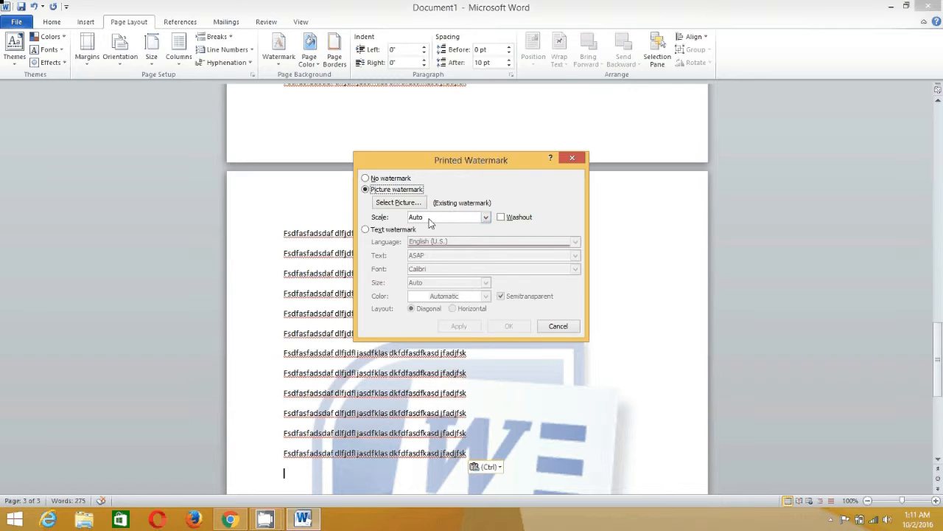
left_click(366, 229)
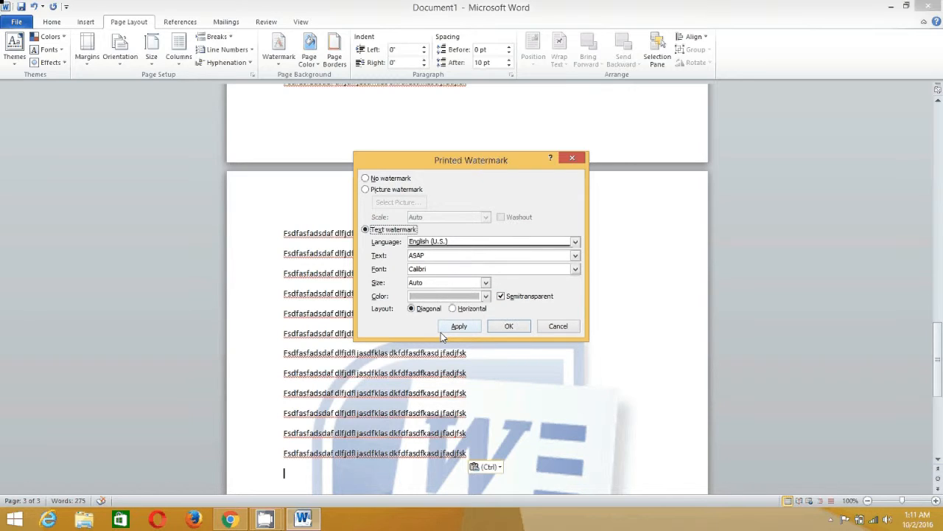
left_click(432, 256)
key("BackSpace")
key("BackSpace")
key("BackSpace")
key("BackSpace")
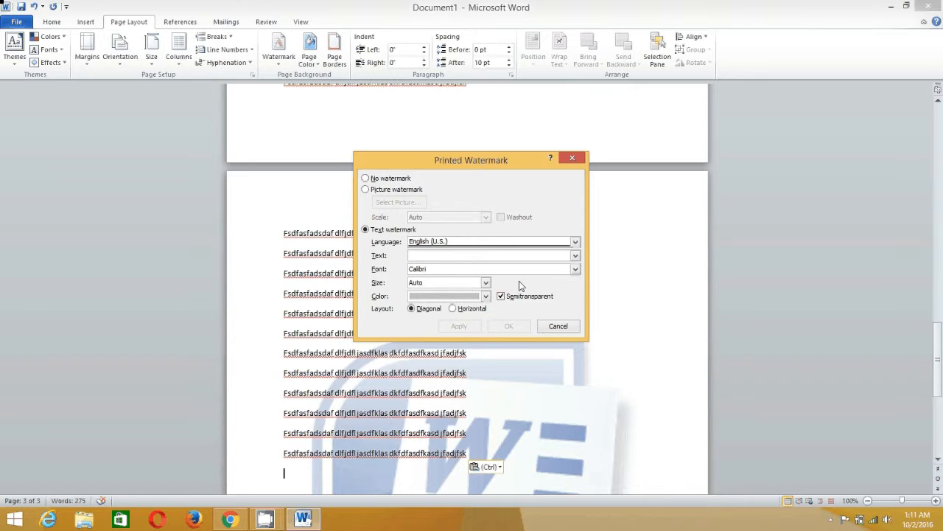
type("FFC Gra")
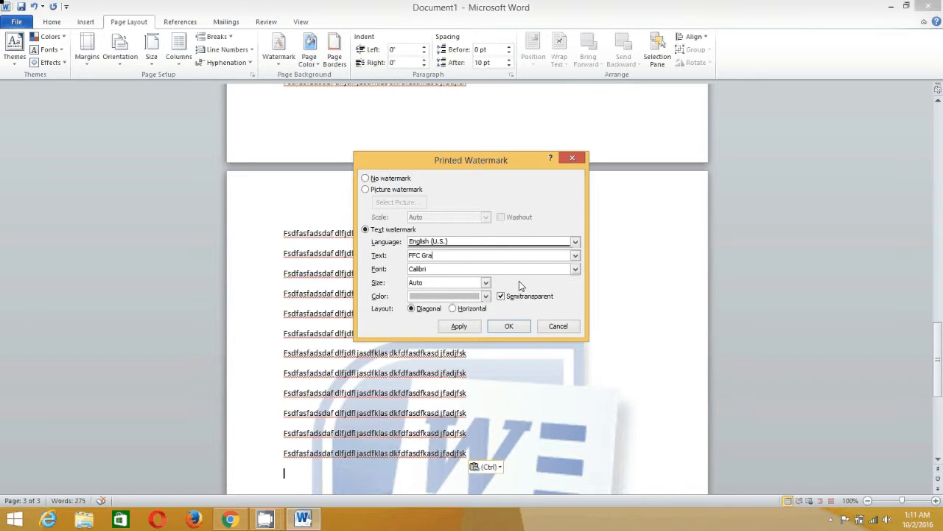
type("mmar School")
left_click(470, 328)
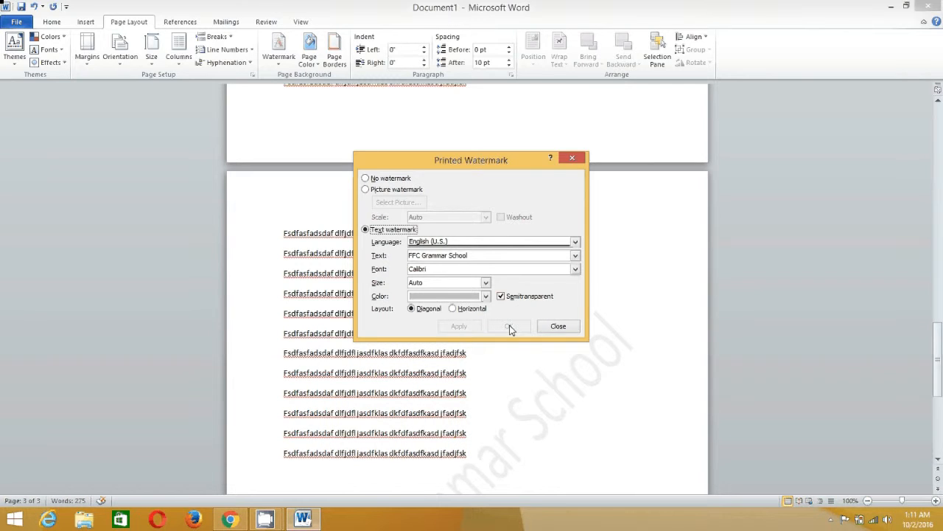
left_click(549, 326)
scroll(512, 388, "down", 3)
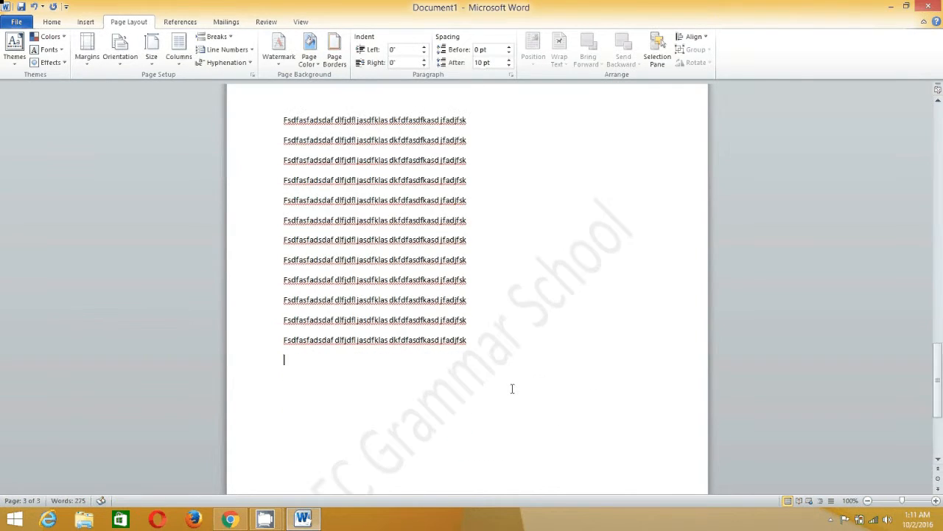
scroll(513, 388, "down", 4)
scroll(513, 388, "up", 5)
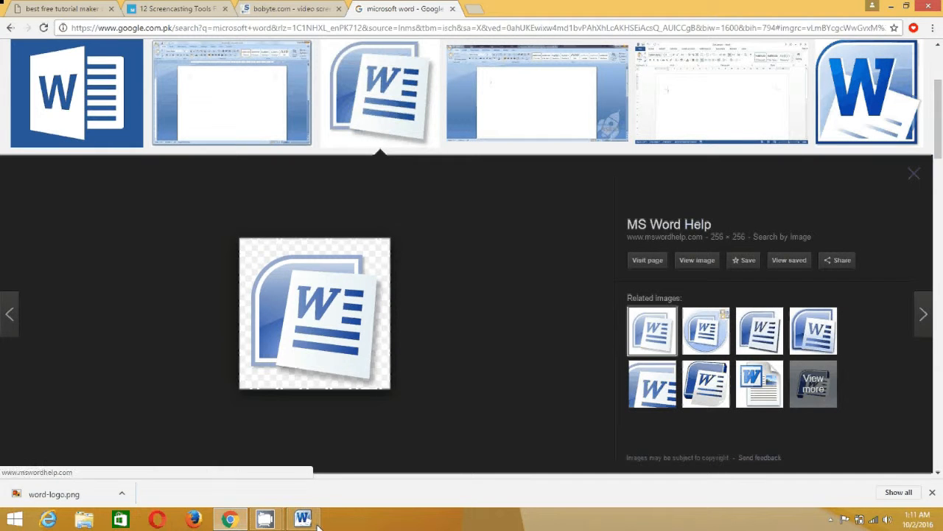
left_click(317, 525)
scroll(446, 281, "up", 5)
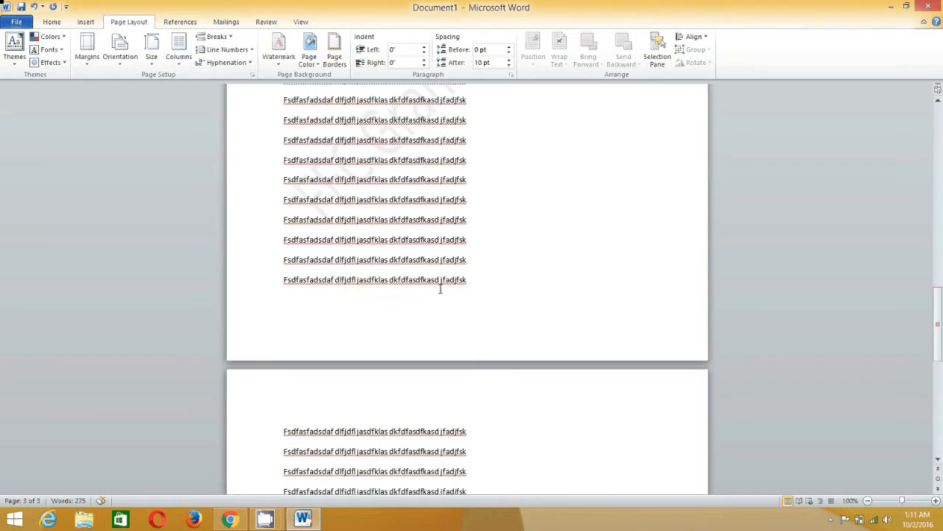
scroll(440, 288, "up", 3)
scroll(440, 288, "down", 5)
scroll(440, 288, "up", 5)
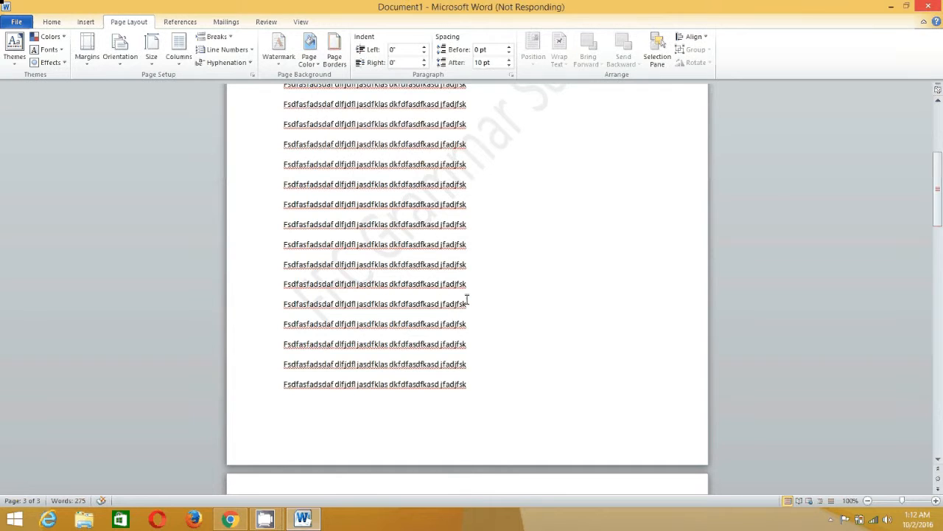
Select and delete all the placeholder text, leaving an empty page under the watermark
left_click(469, 293)
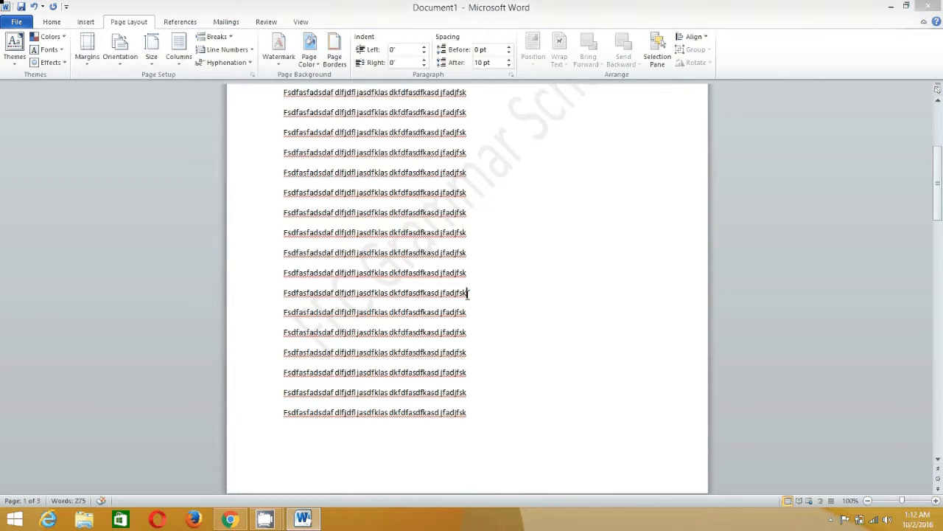
key("ctrl+a")
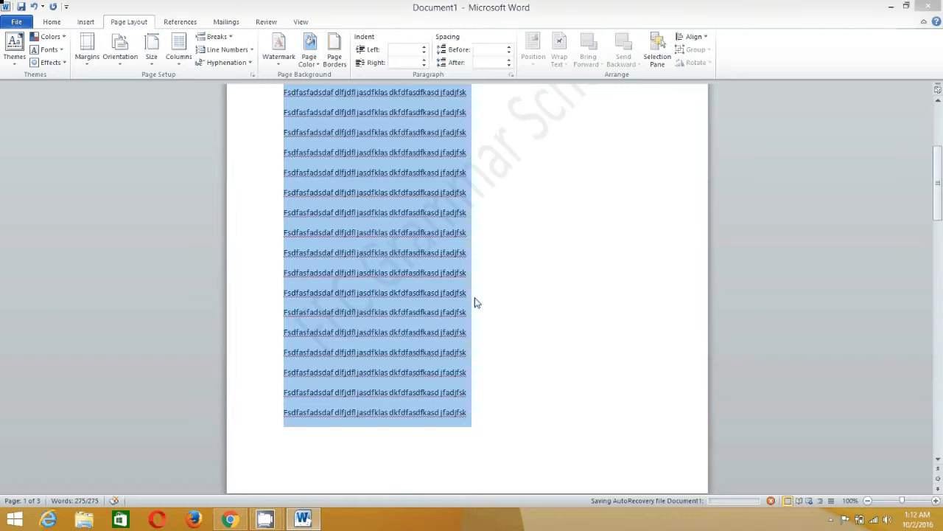
key("Delete")
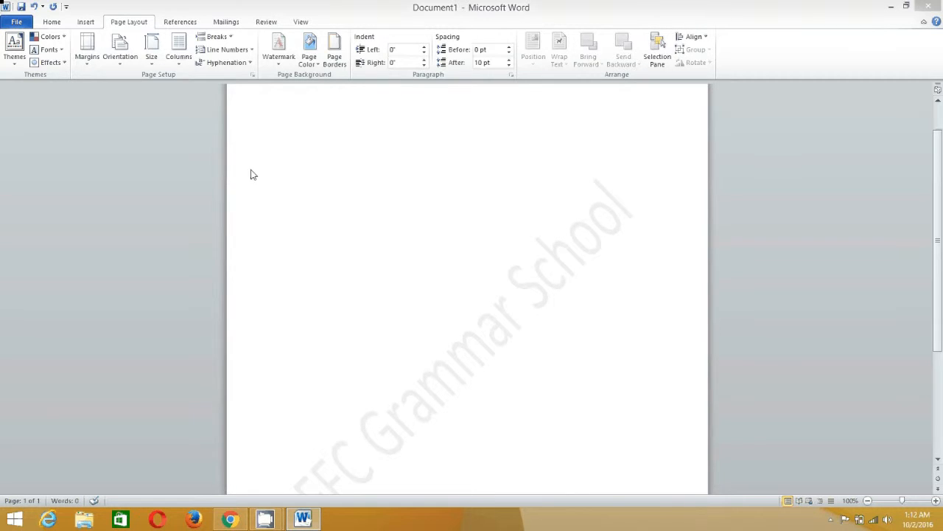
left_click(90, 23)
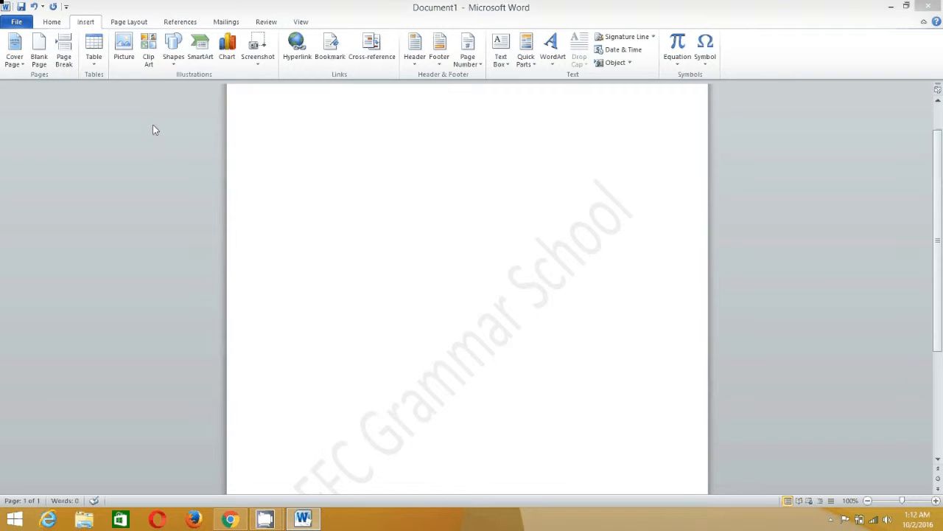
Insert an empty table of 4 columns by 5 rows from the Table grid
left_click(95, 66)
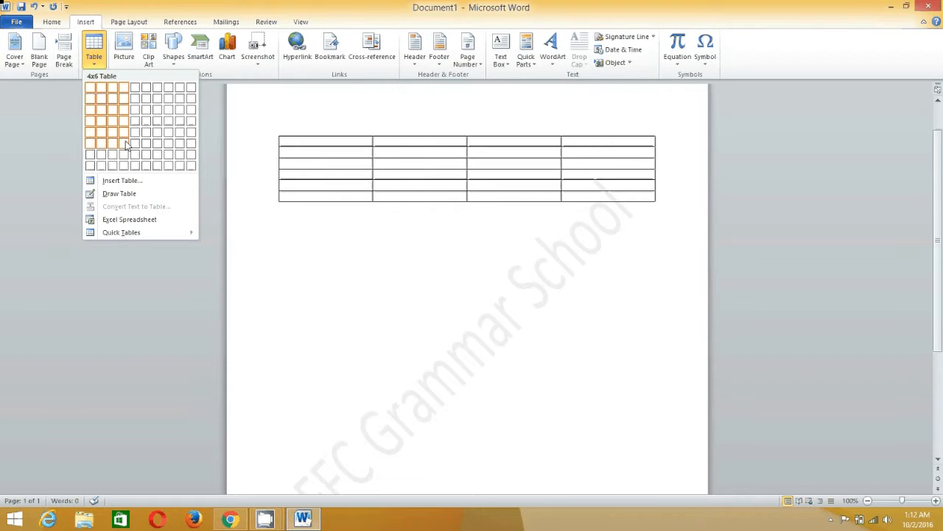
left_click(125, 135)
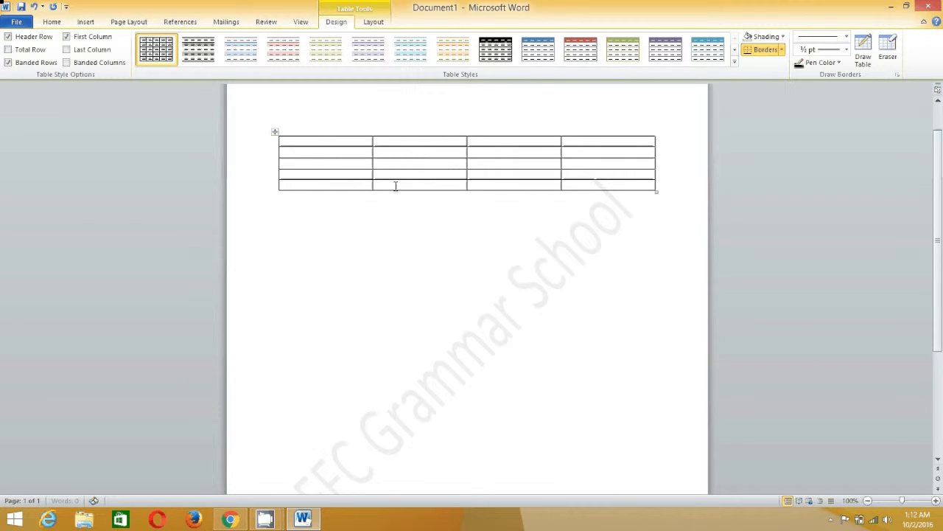
Drag the table lower on the page, leaving a blank line above it for a title
left_click(303, 125)
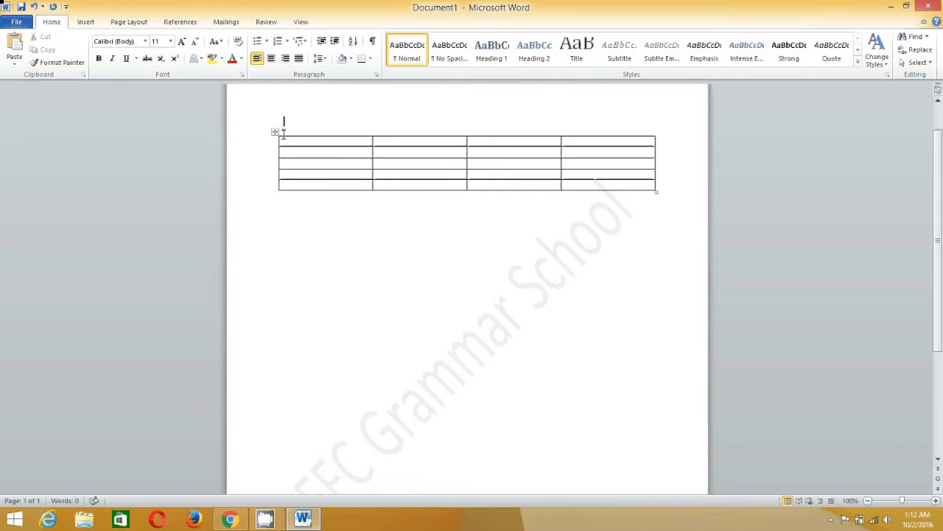
left_click_drag(275, 133, 271, 112)
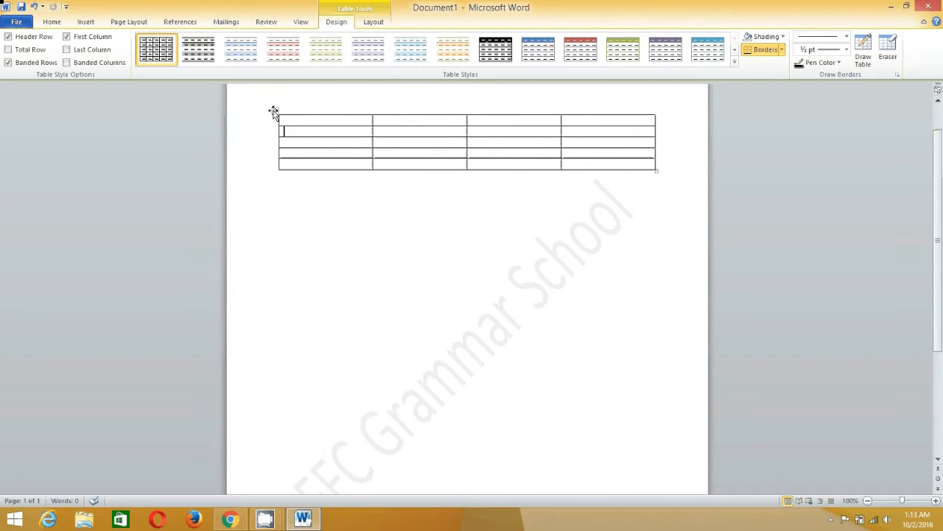
left_click_drag(275, 111, 273, 172)
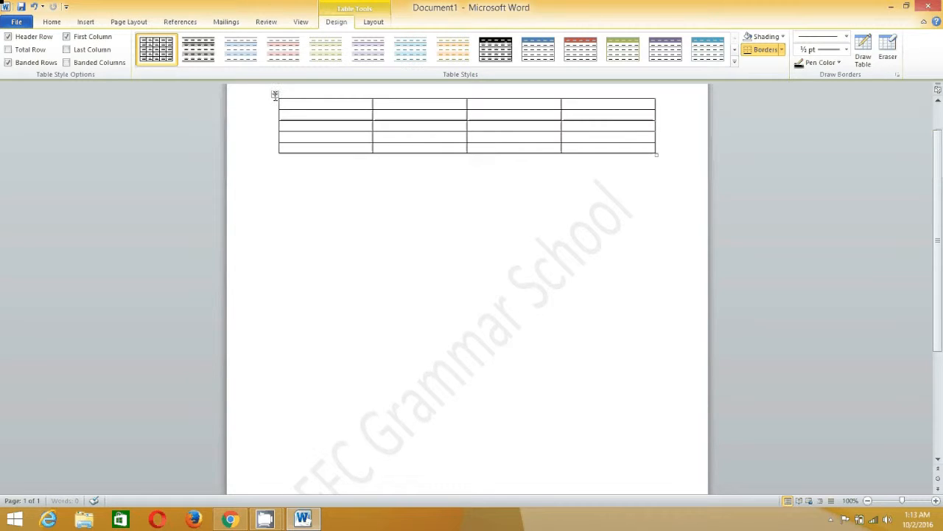
left_click_drag(274, 94, 270, 152)
left_click(300, 118)
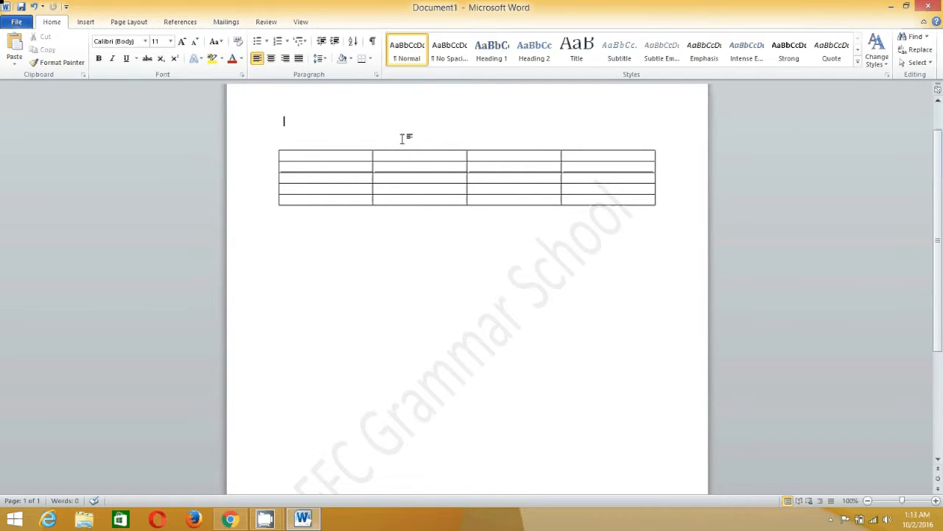
Type a centred 'Class VIII' title above the table and enlarge it to 18 pt
type("class VIII")
key("ctrl+e")
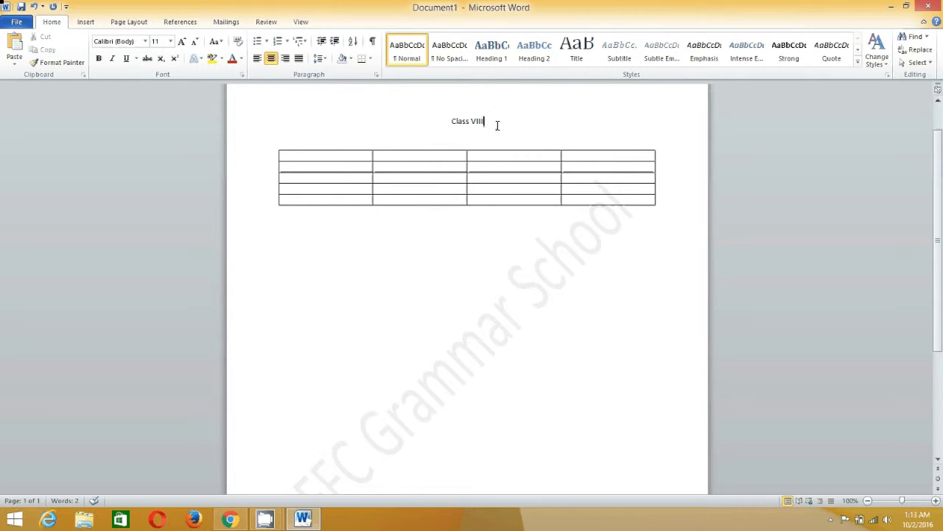
left_click_drag(498, 125, 453, 124)
key("ctrl+shift+period")
key("ctrl+shift+period")
key("ctrl+shift+period")
key("ctrl+shift+period")
key("Left")
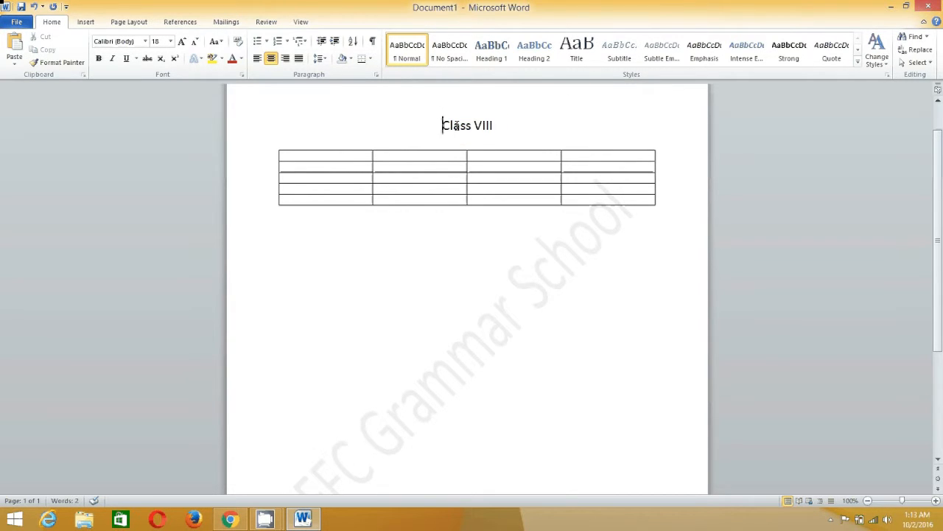
Fill the header row with S.NO., Student's name, House No. and Phone No
left_click(355, 155)
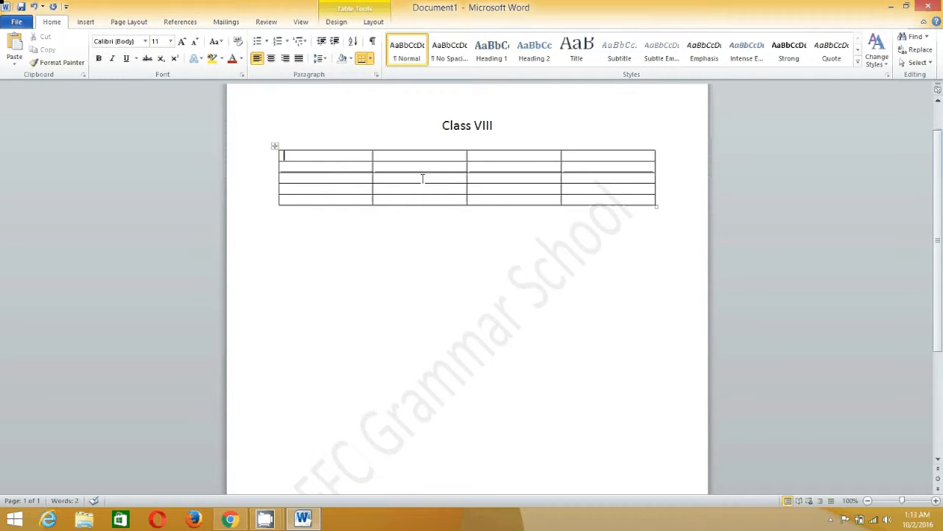
type("S.NO.")
left_click(445, 155)
type("Student")
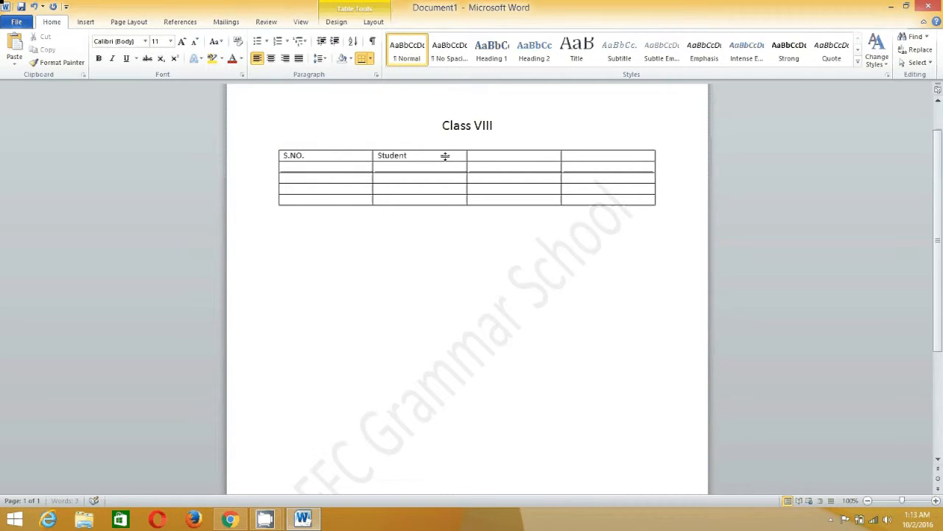
type("'s name")
left_click(530, 157)
type("House No.")
key("Tab")
type("Phone")
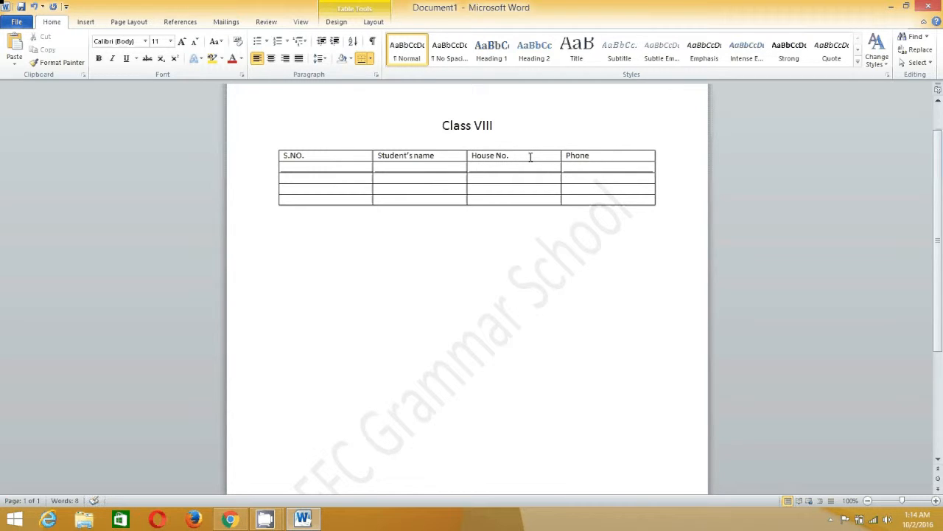
type(" No")
Number the S.NO. cells of the four data rows 1, 2, 3 and 4
left_click(317, 167)
type("1")
left_click(316, 177)
type("2")
left_click(316, 188)
type("3")
left_click(311, 200)
type("4")
left_click(286, 199)
left_click(522, 155)
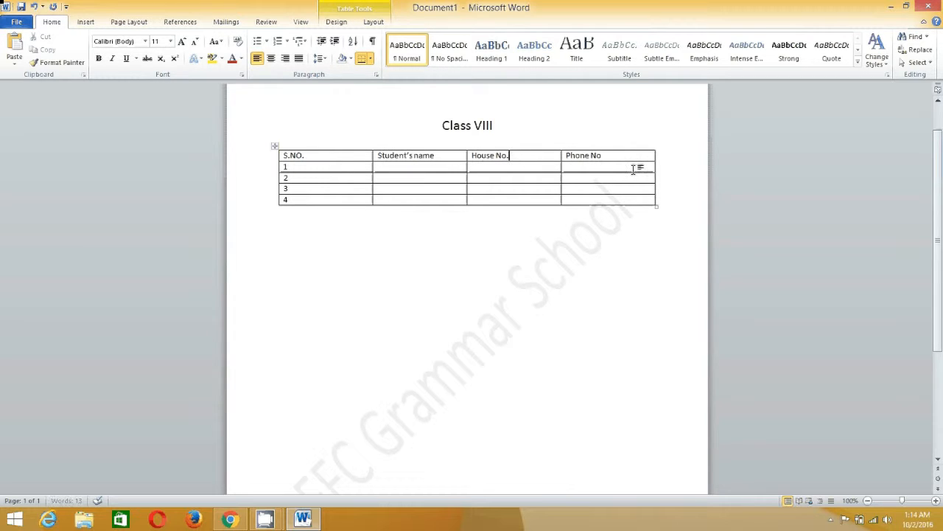
left_click(625, 155)
mouse_move(265, 520)
left_click(216, 454)
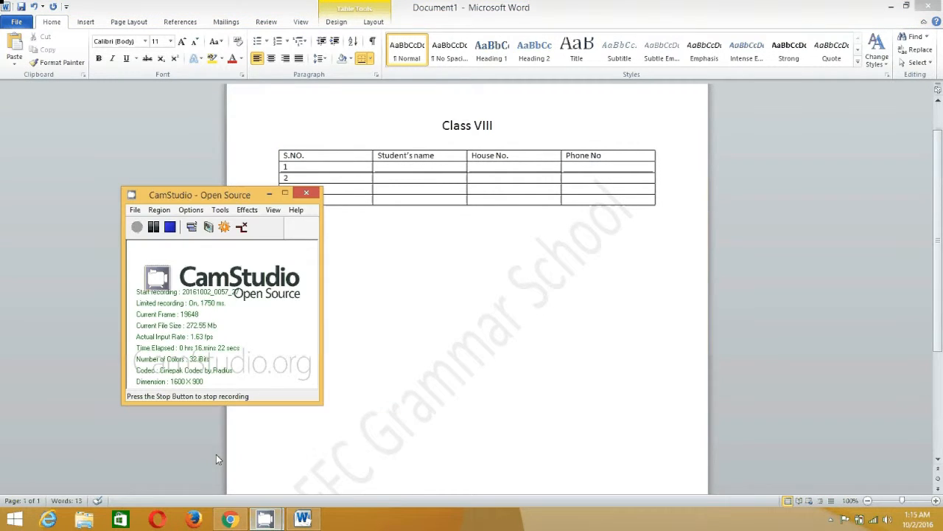
left_click(137, 226)
left_click(404, 170)
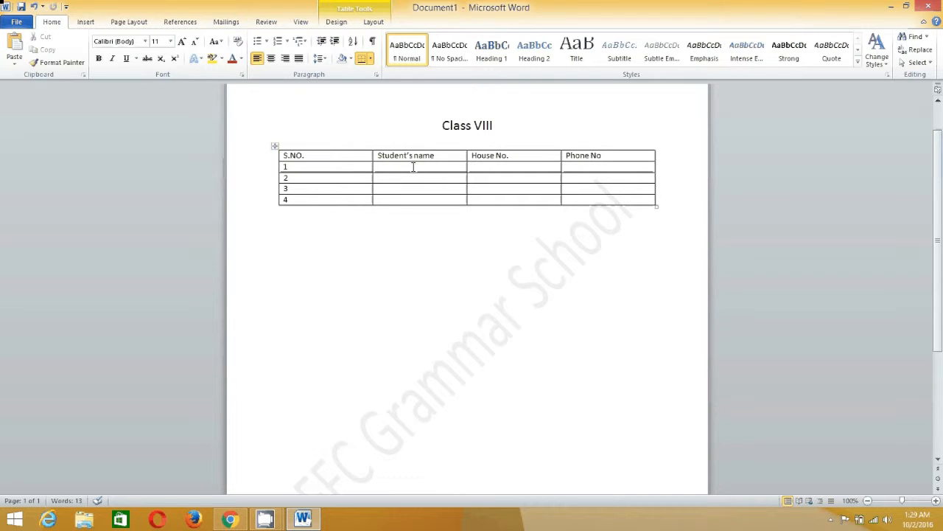
Enter the first two students' names, house numbers and phone numbers in rows 1 and 2
key("Tab")
type("D-42")
key("Tab")
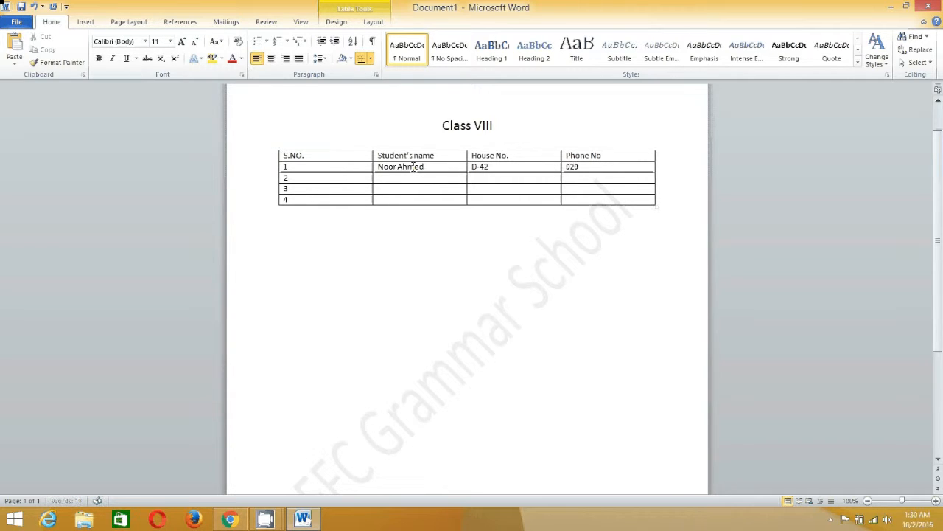
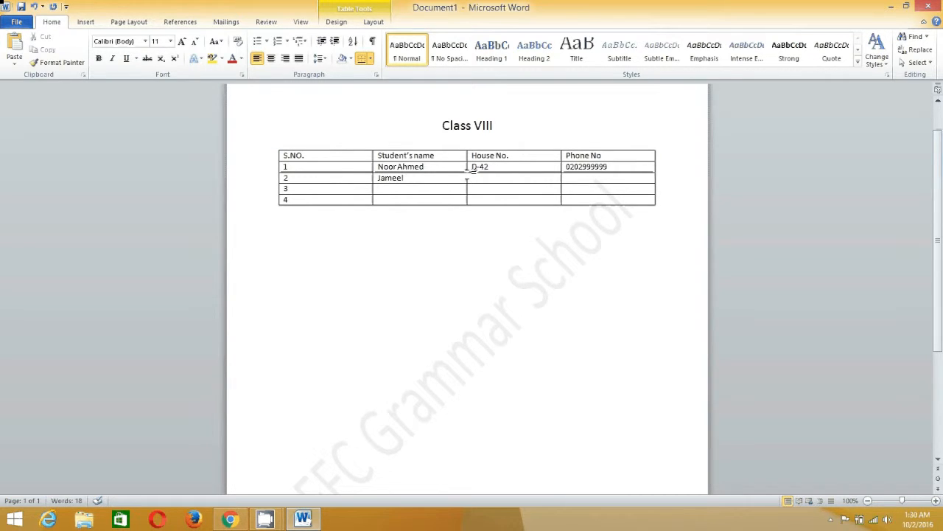
key("Tab")
type("C-34")
key("Tab")
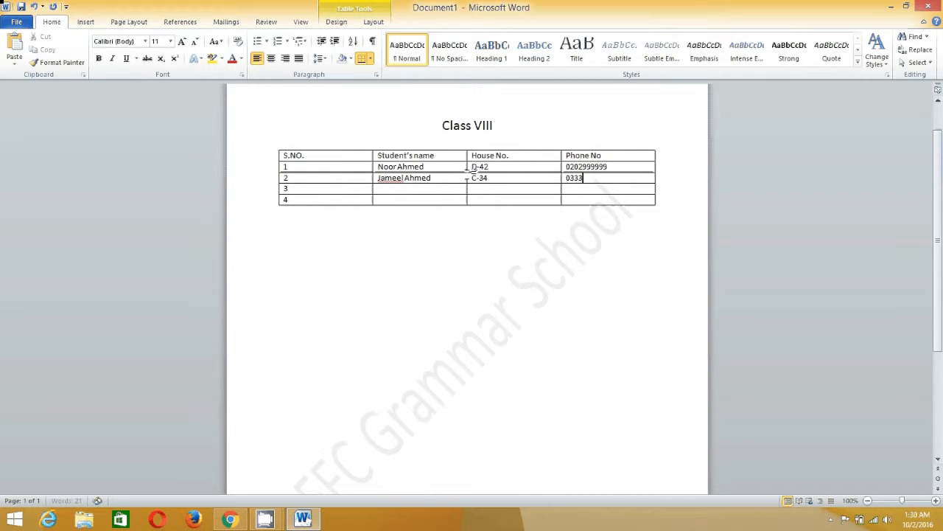
Enter the third and fourth students' names, house numbers and phone numbers in rows 3 and 4
key("Tab")
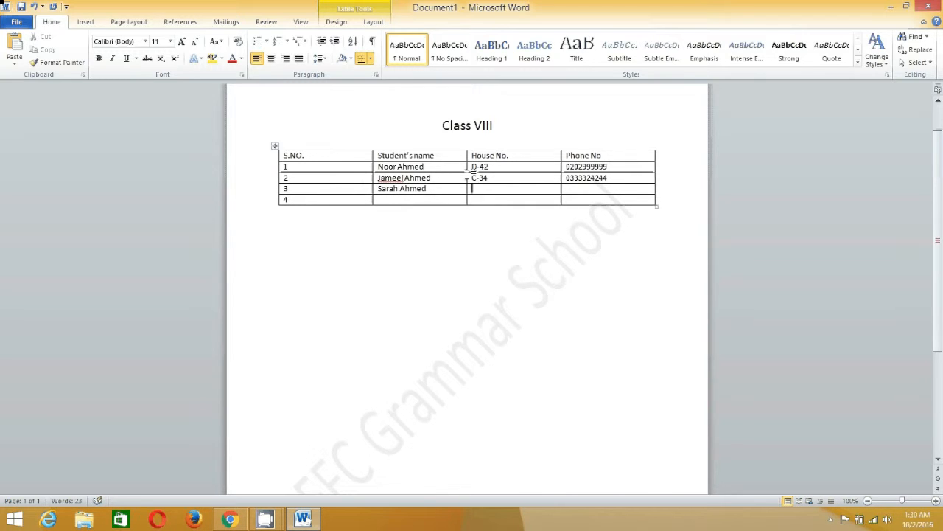
type("E-45")
key("Tab")
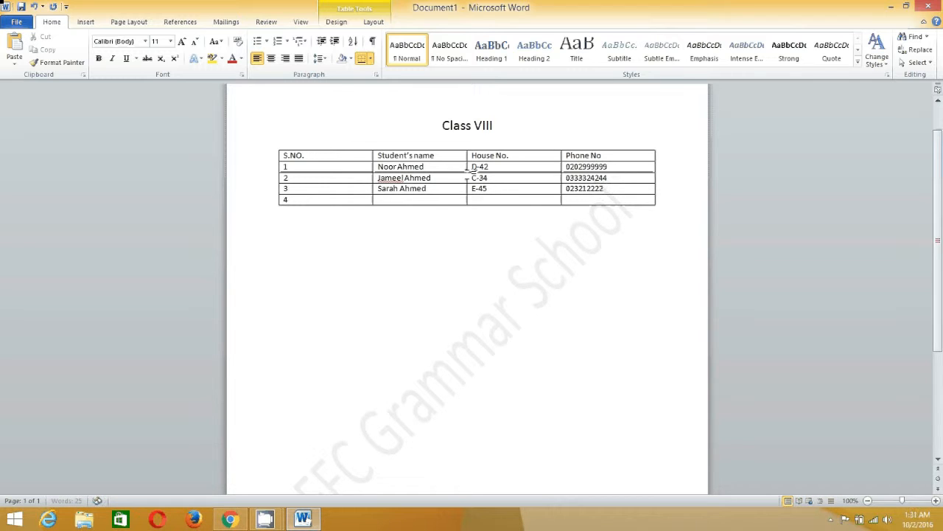
left_click(389, 202)
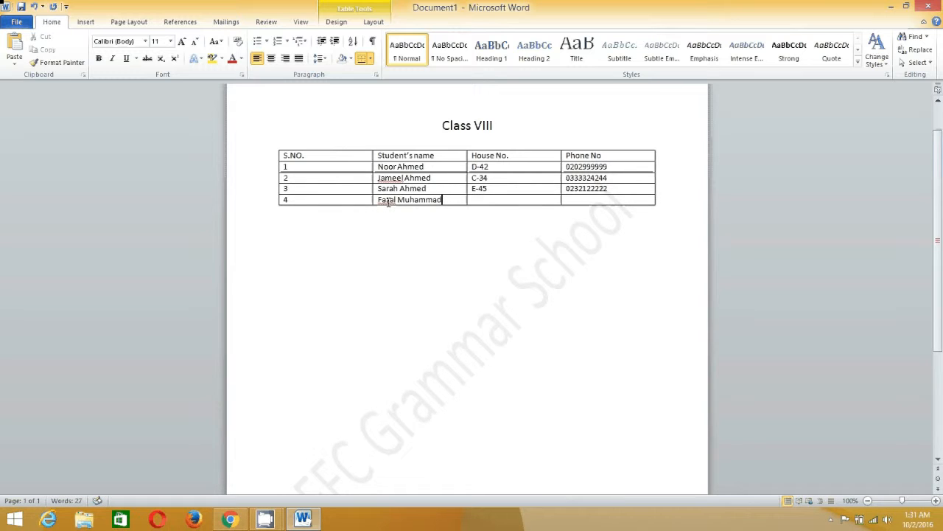
key("Tab")
key("Tab")
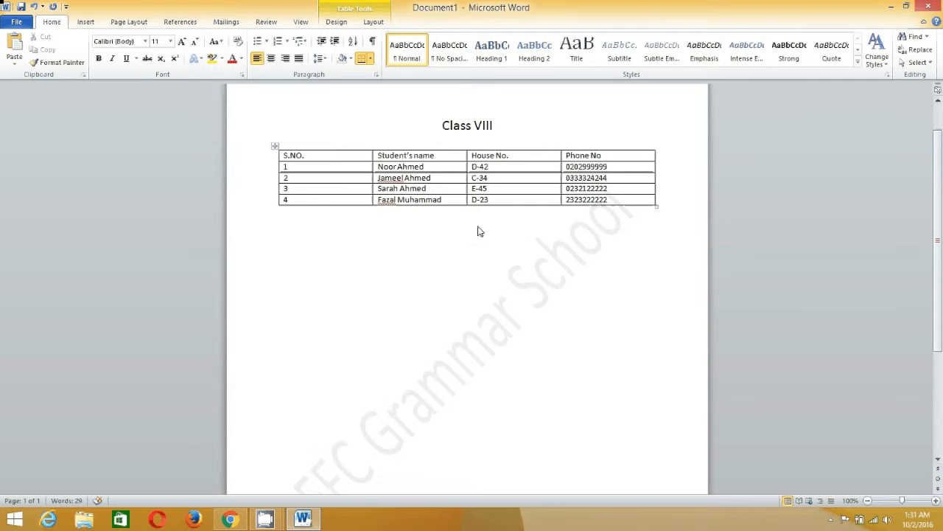
left_click(347, 234)
Preview red-banded and grey-banded styles from the Table Styles gallery on the table
left_click(330, 130)
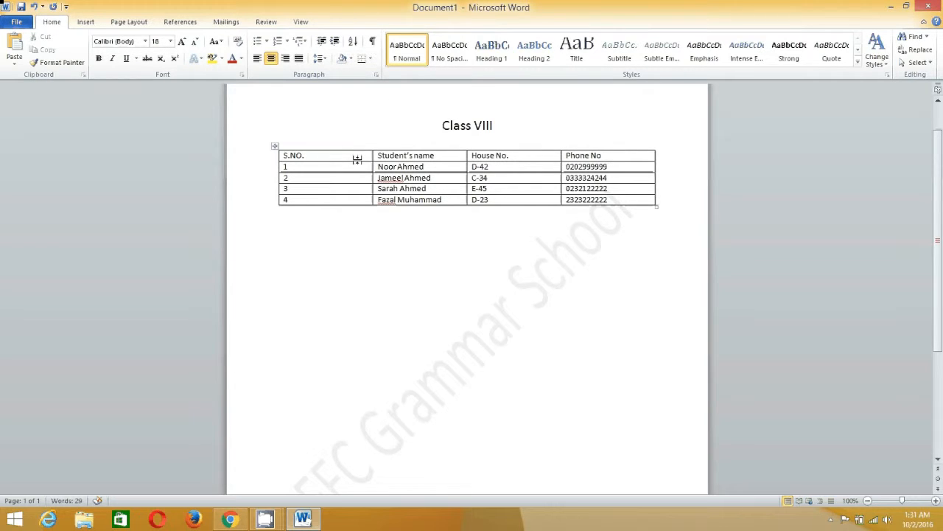
left_click(344, 180)
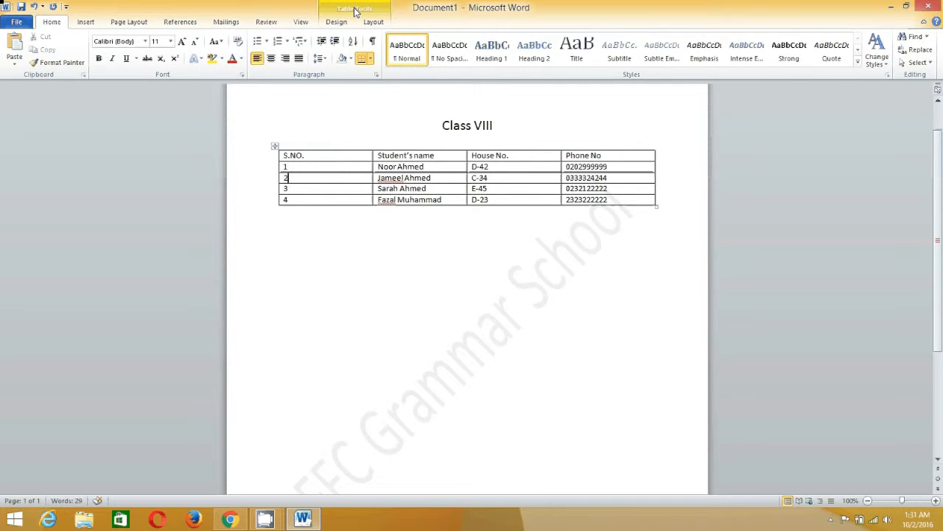
left_click(355, 10)
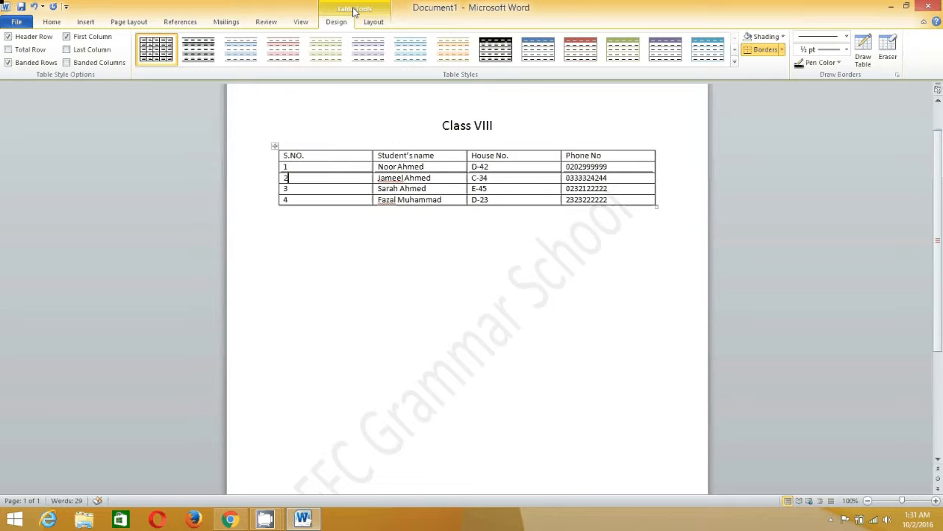
left_click(735, 65)
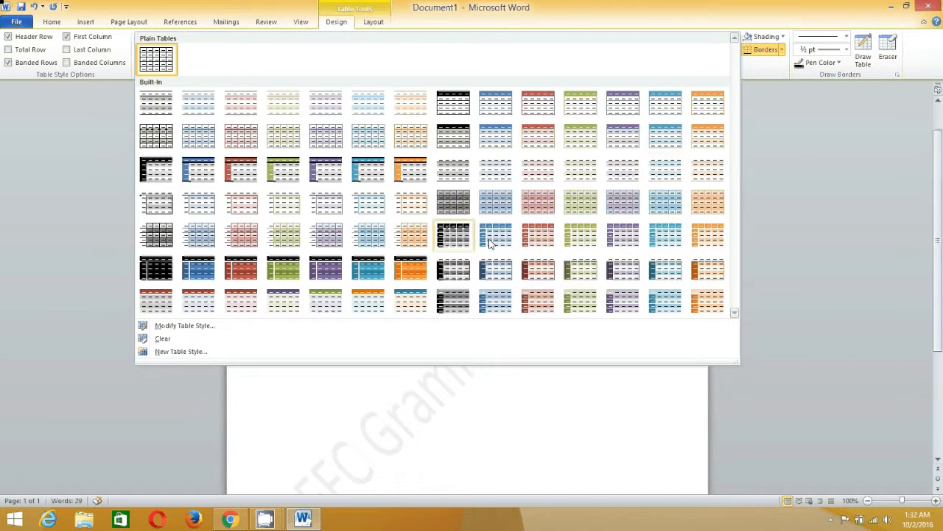
left_click(541, 238)
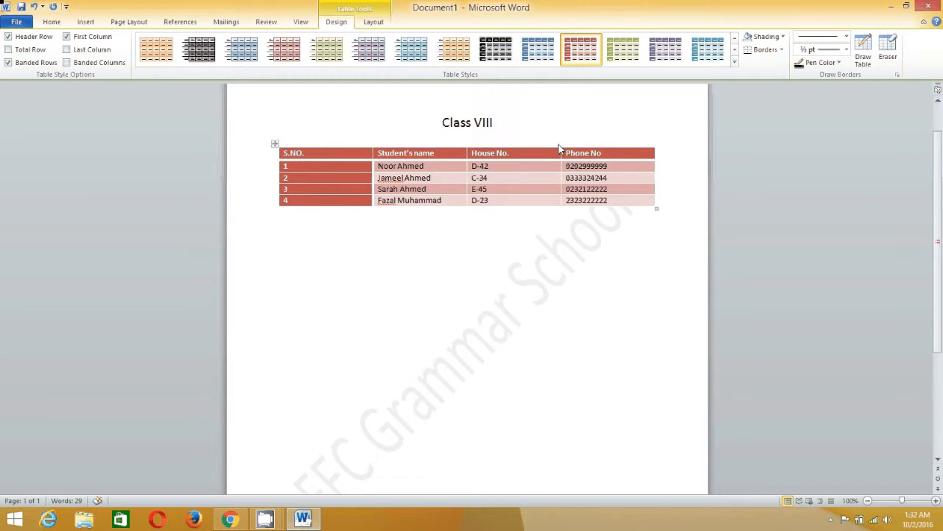
left_click(735, 63)
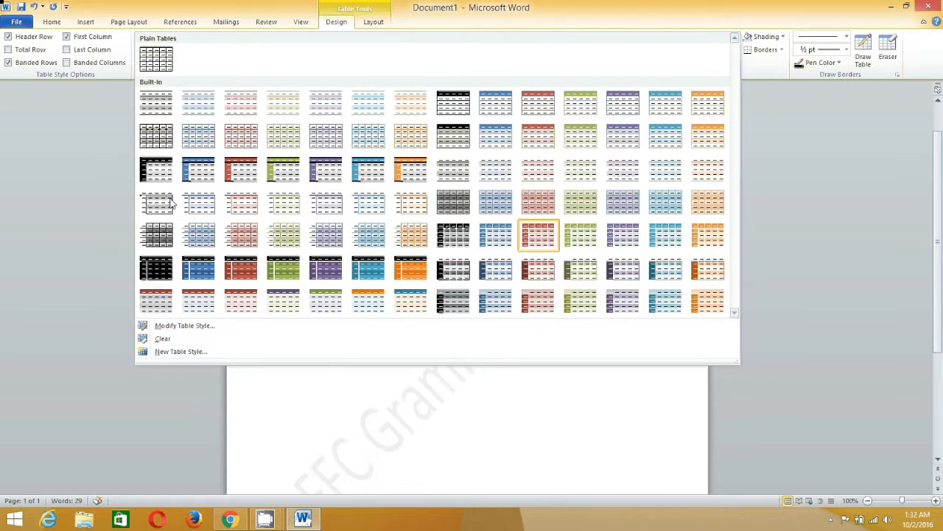
left_click(160, 140)
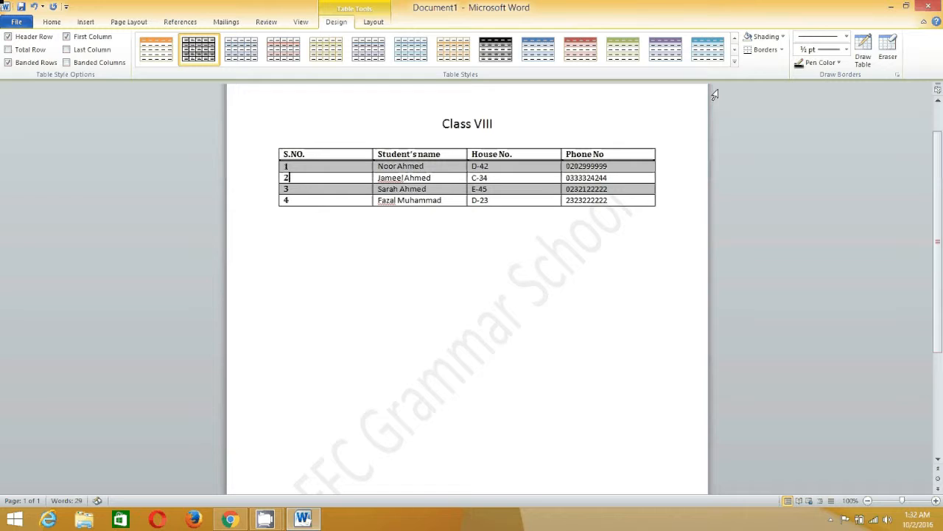
Compare plain grid, black-header and blue styles, settling on the light-blue grid style
left_click(735, 64)
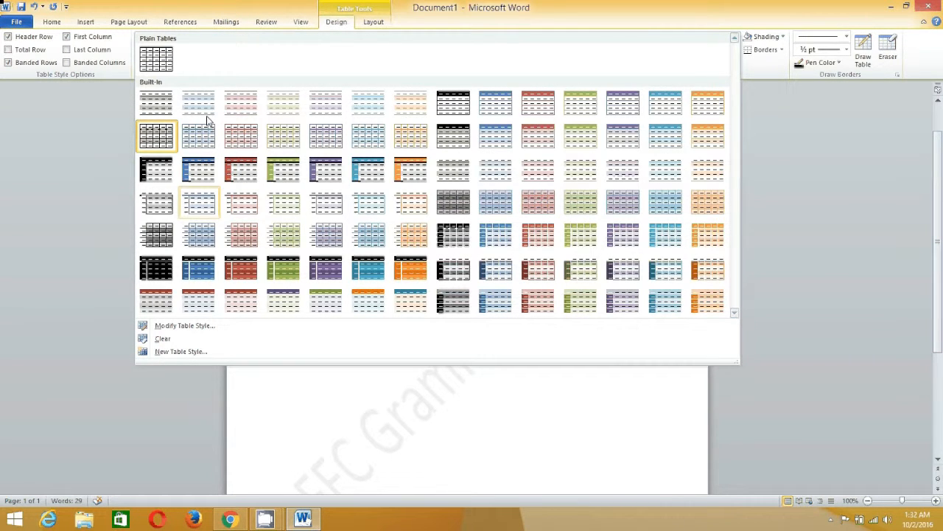
left_click(161, 63)
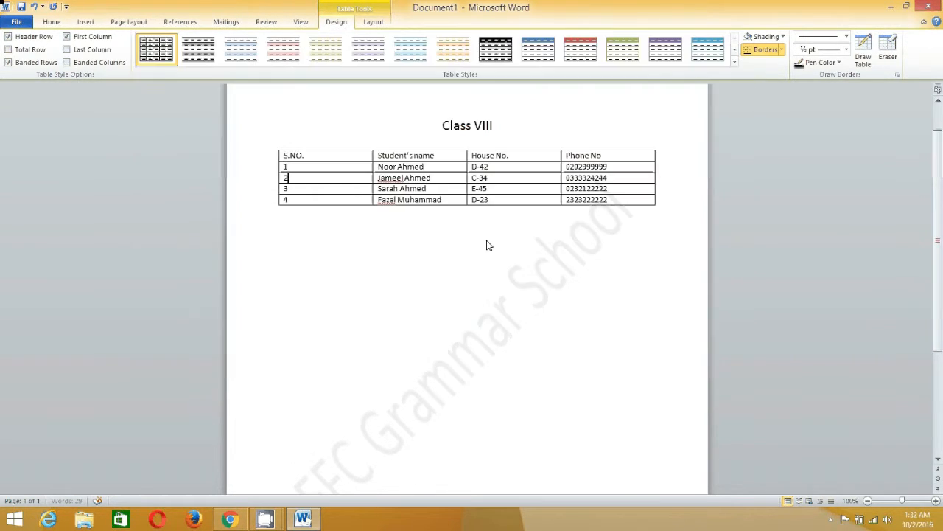
left_click(735, 64)
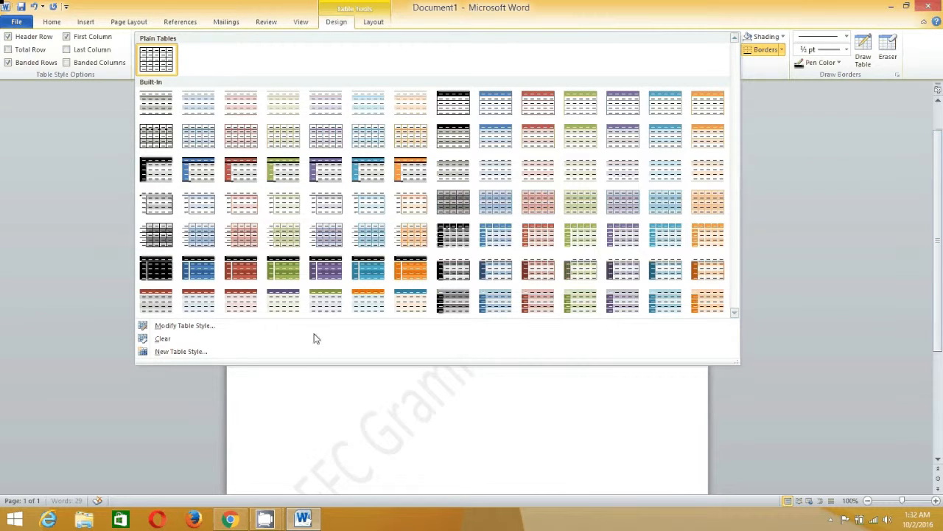
left_click(160, 175)
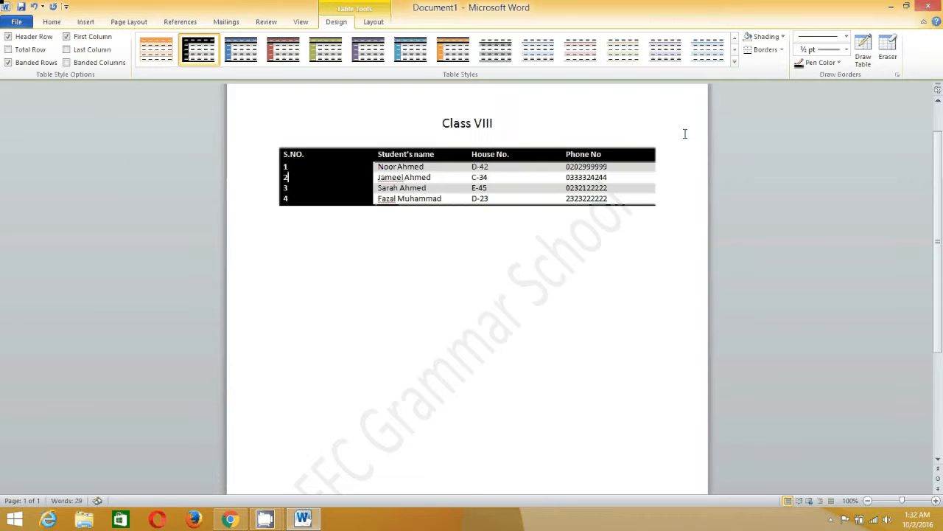
left_click(735, 63)
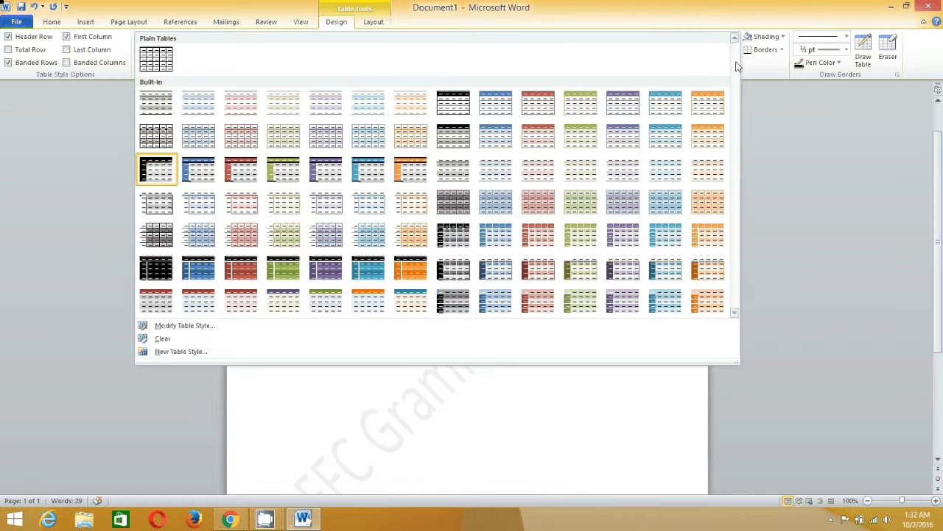
left_click(372, 212)
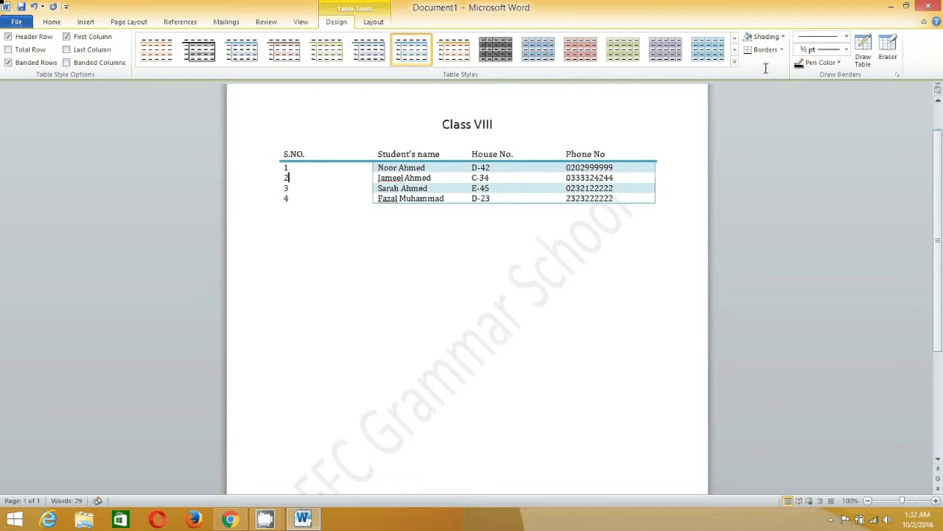
left_click(735, 62)
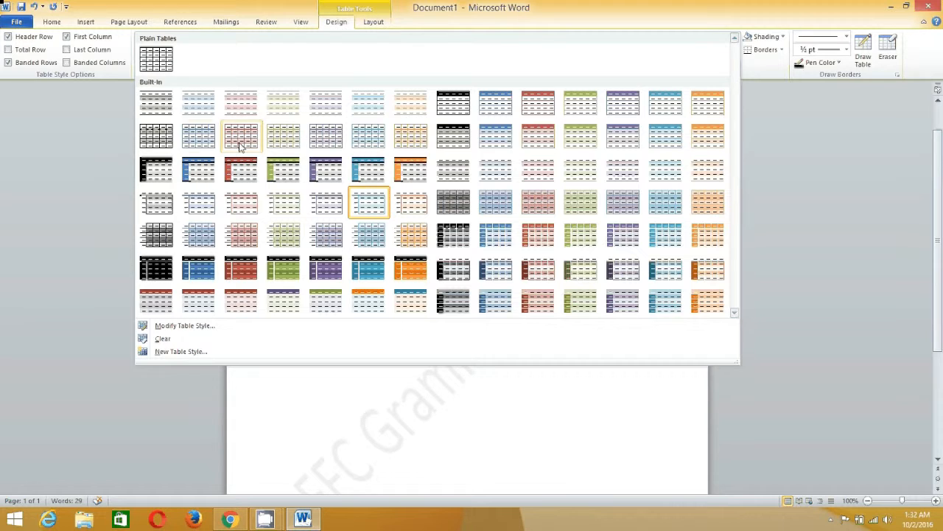
left_click(198, 135)
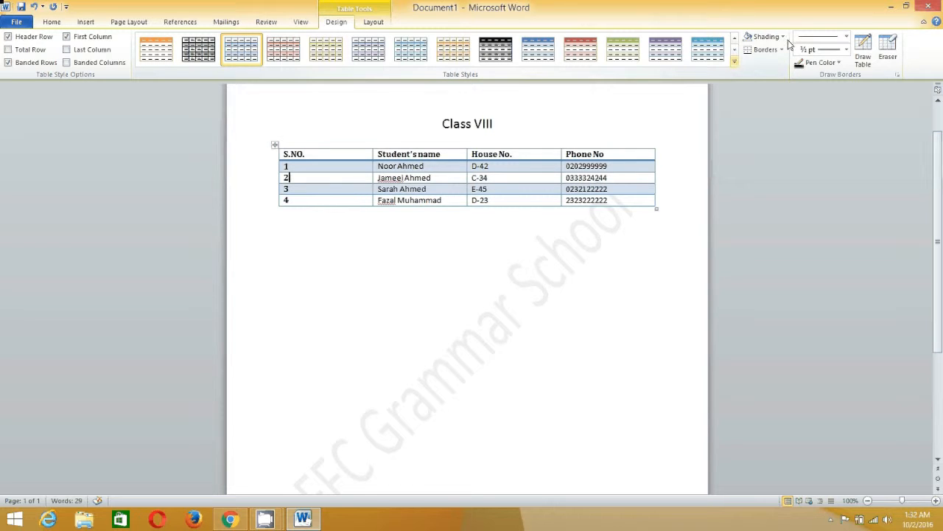
left_click(310, 154)
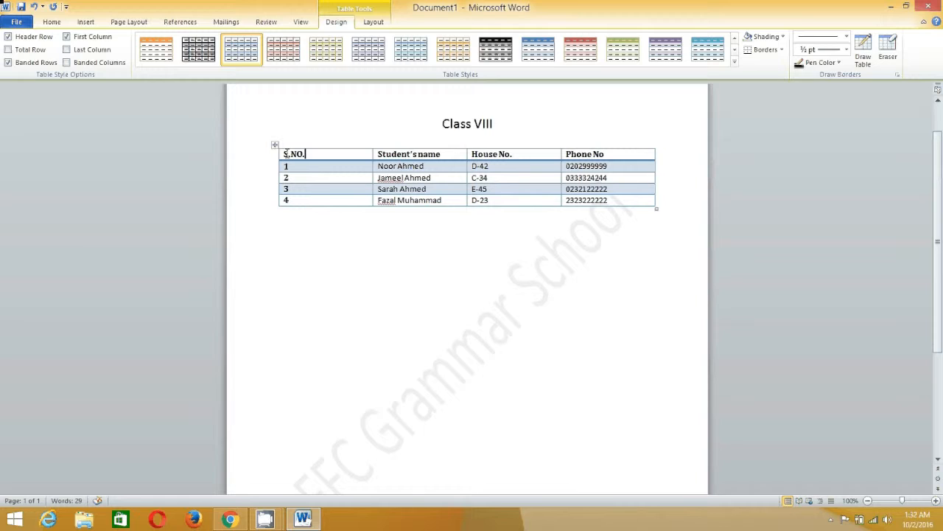
Shade the header row dark navy so its headings show in white
left_click(280, 154)
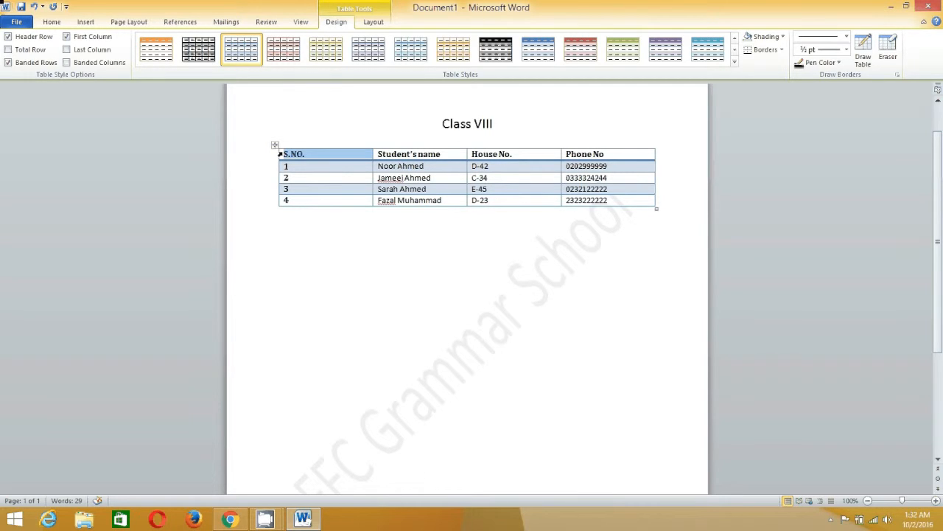
double_click(281, 154)
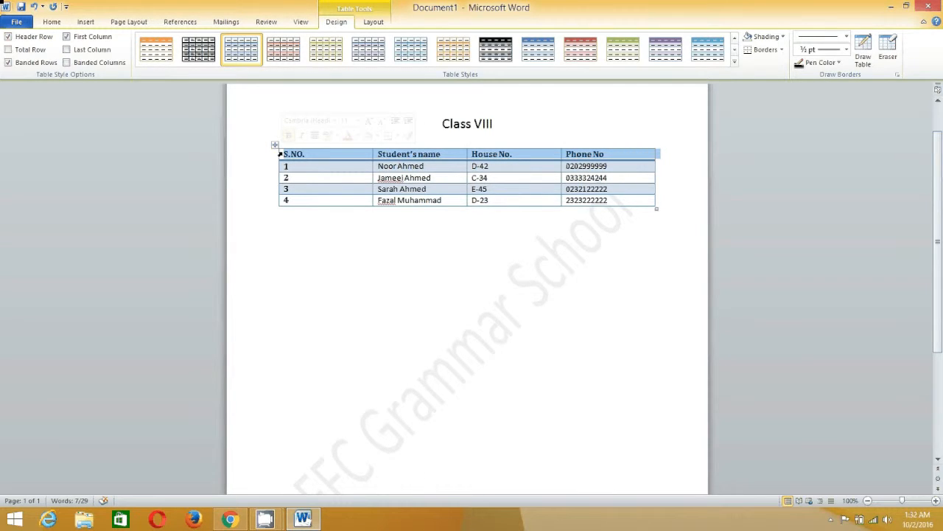
left_click(782, 37)
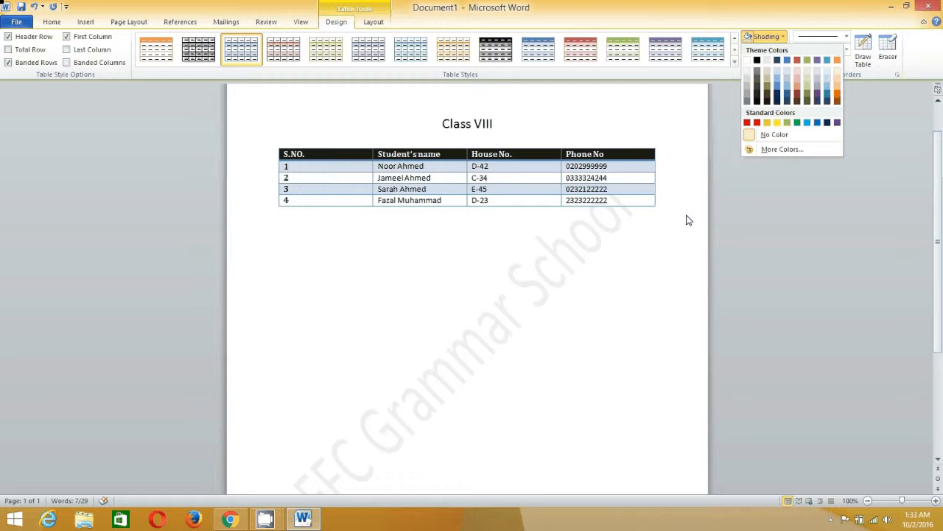
left_click(630, 188)
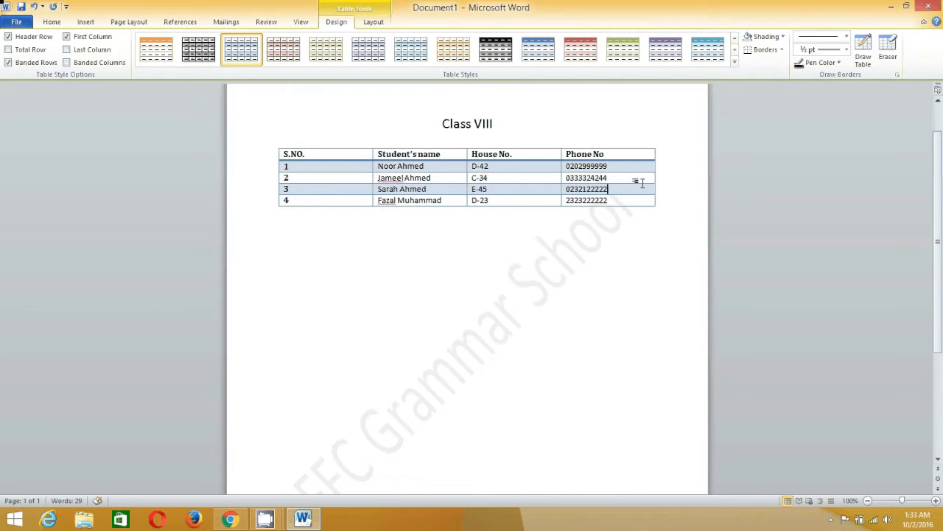
left_click(275, 158)
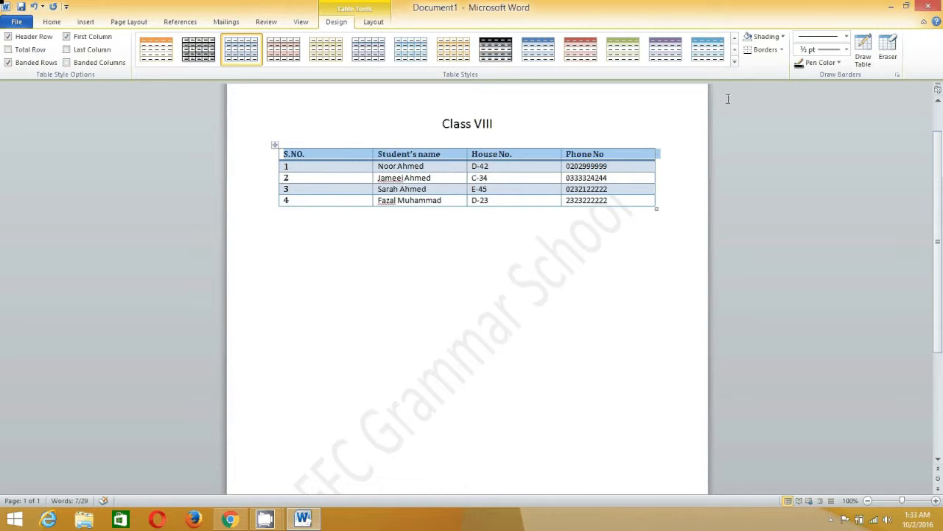
left_click(782, 49)
left_click(783, 37)
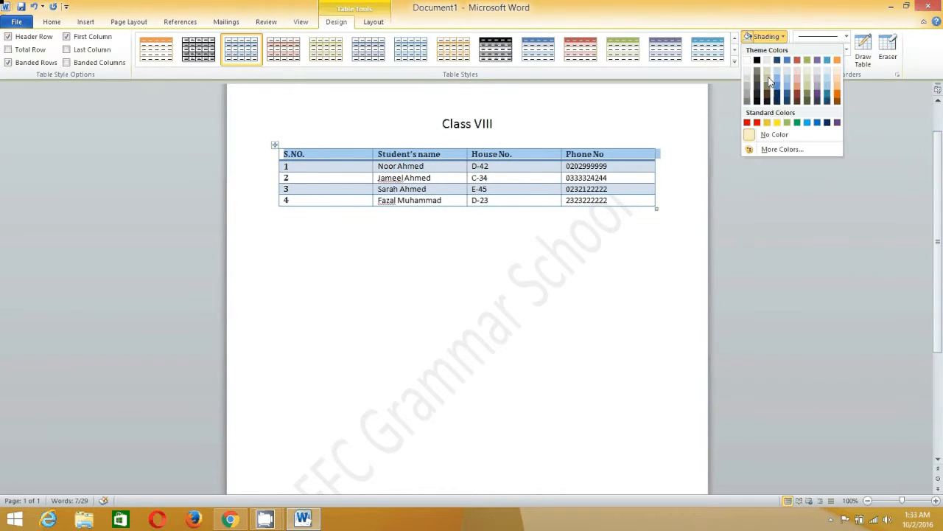
left_click(777, 101)
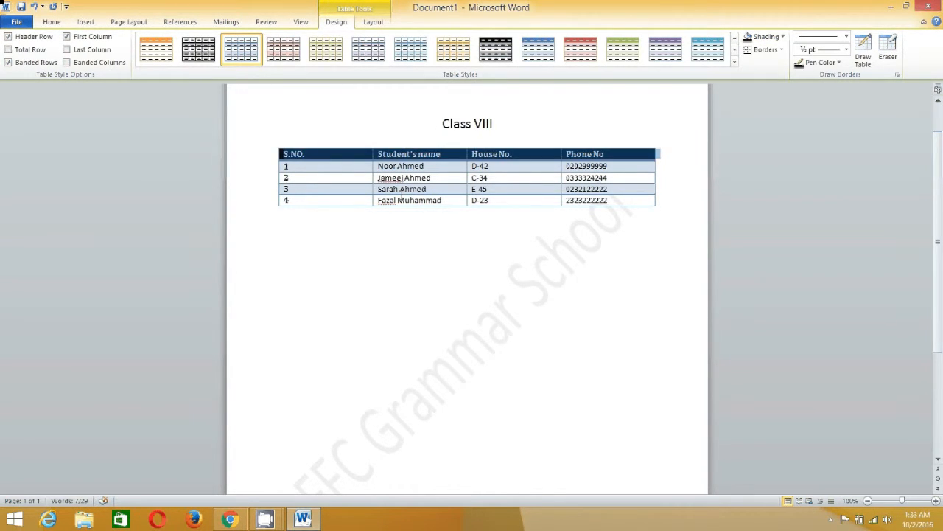
left_click(354, 180)
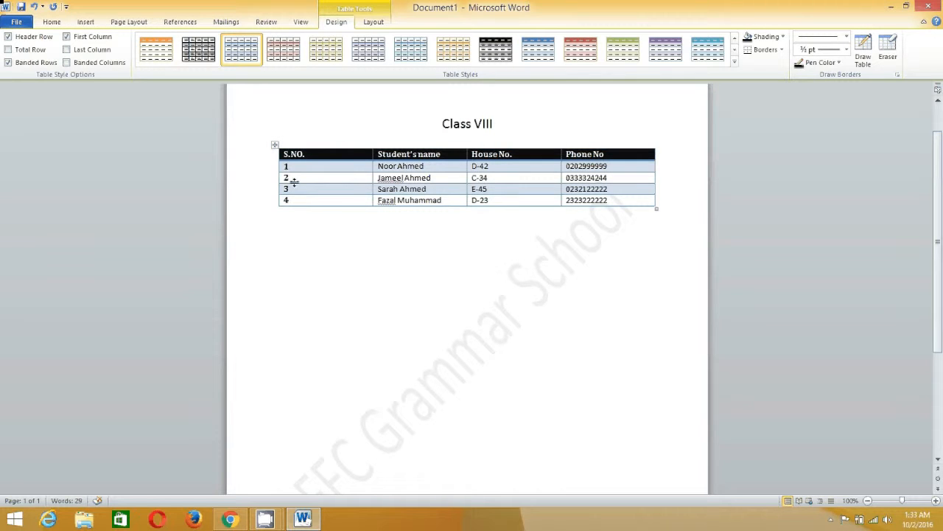
left_click_drag(280, 153, 650, 205)
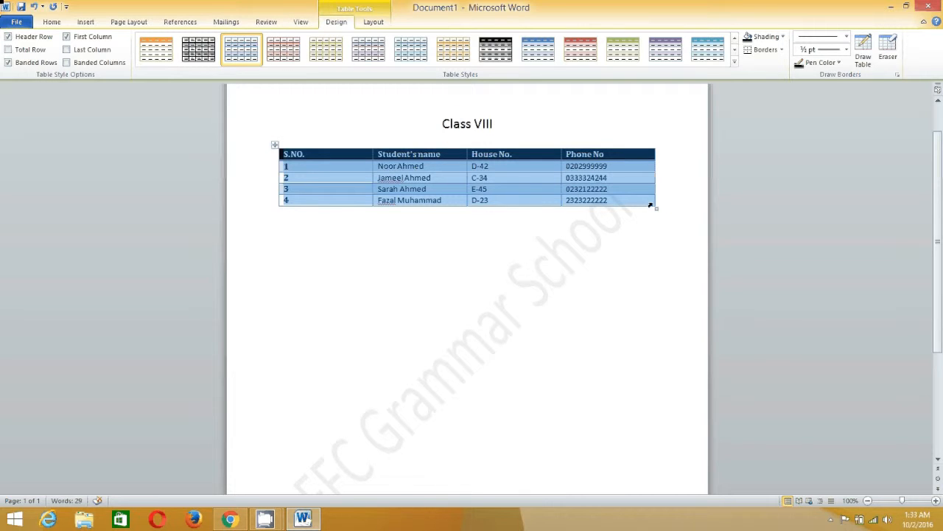
Apply Outside Borders to the table, then All Borders around every cell
left_click(783, 50)
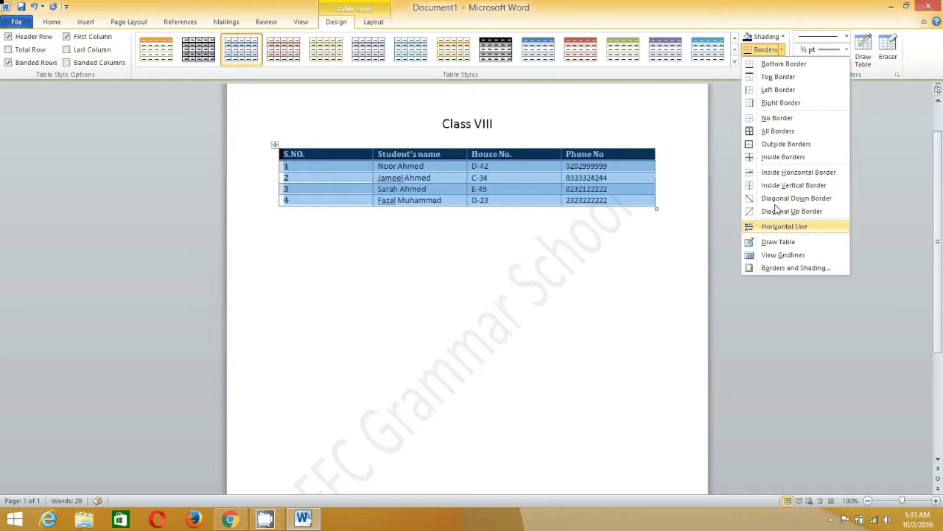
left_click(765, 145)
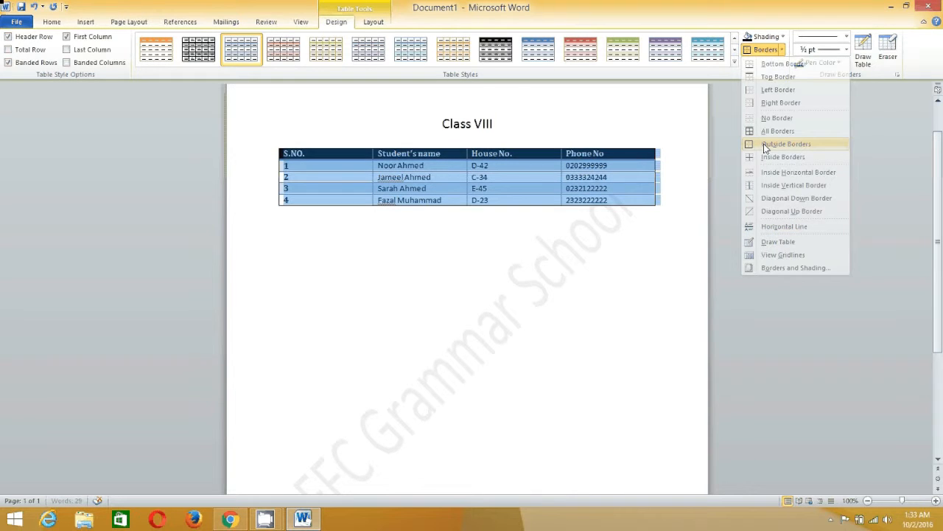
left_click(561, 224)
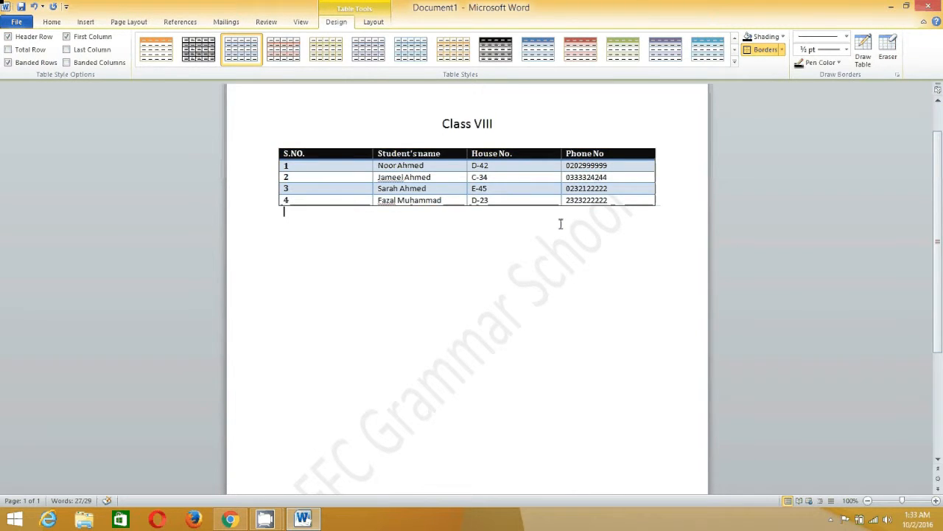
mouse_move(279, 153)
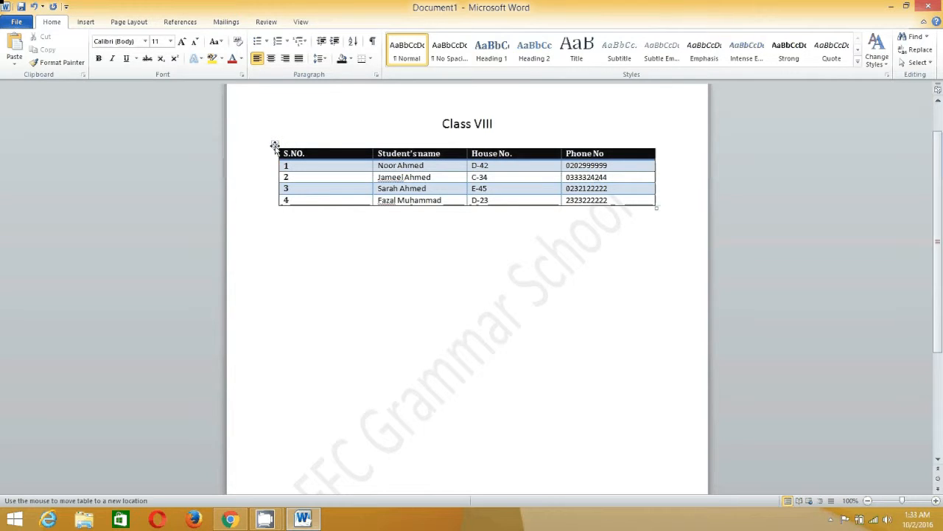
left_click(274, 145)
left_click(784, 50)
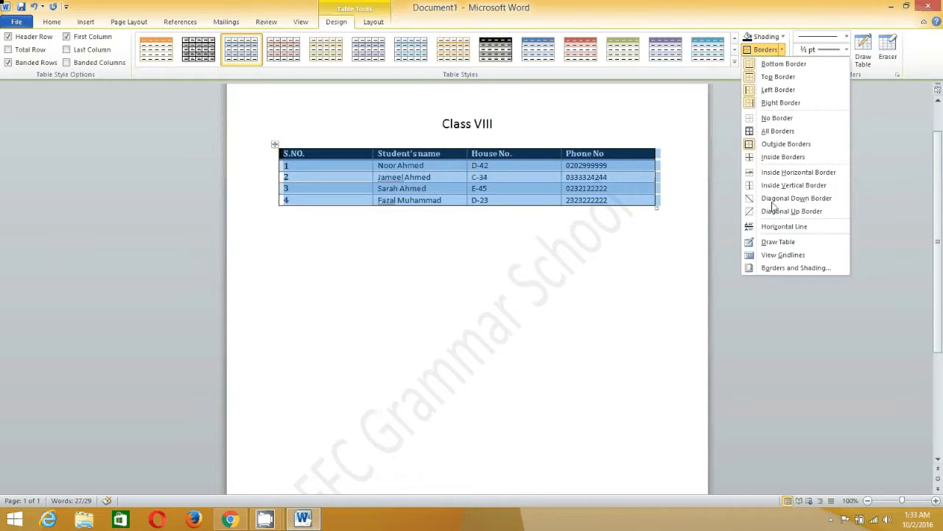
left_click(764, 133)
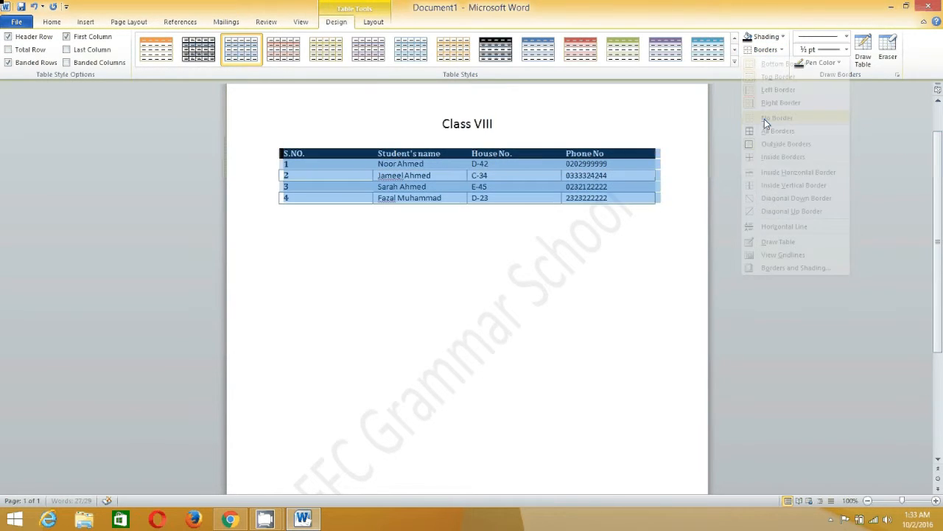
left_click(425, 223)
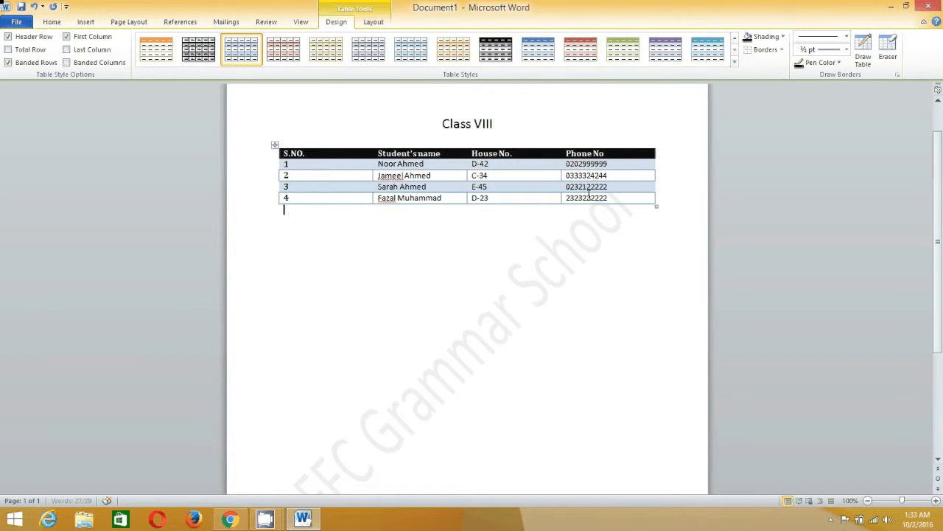
Reapply an outside border to the whole table and reselect the table
left_click(275, 145)
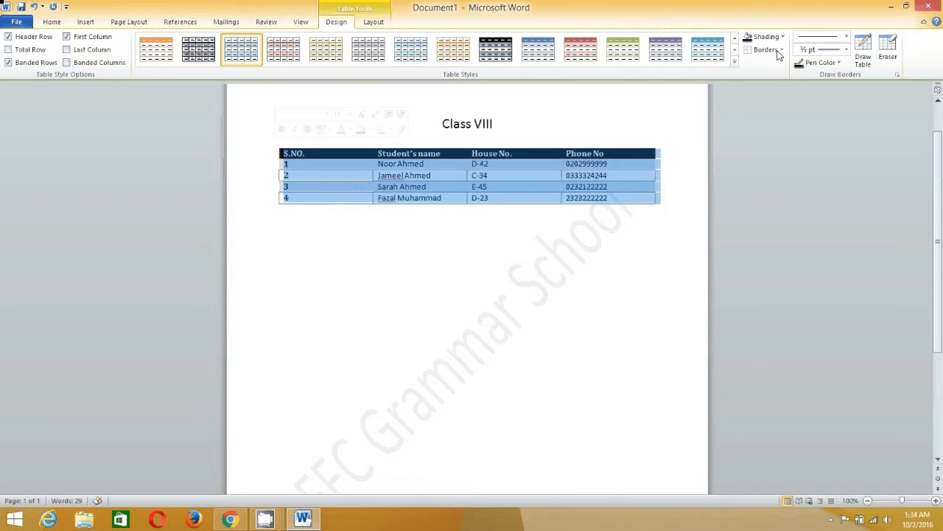
left_click(781, 50)
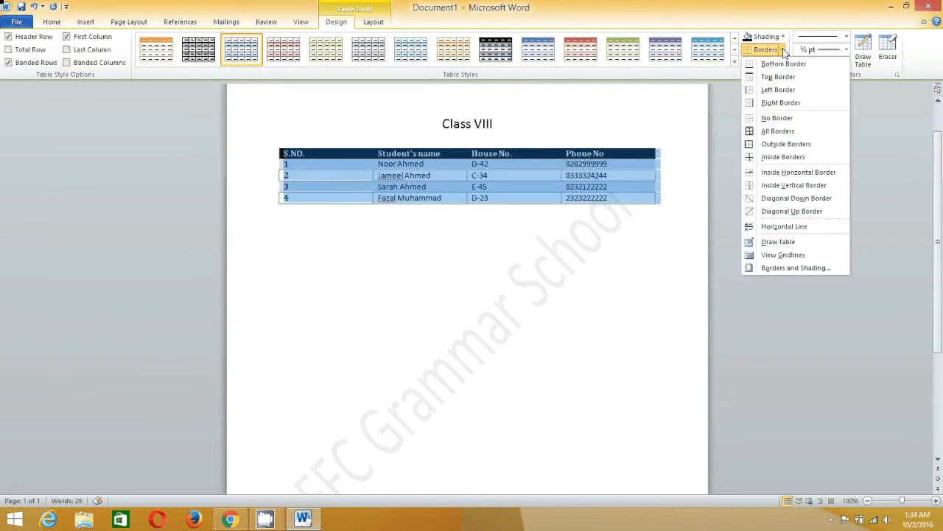
left_click(784, 145)
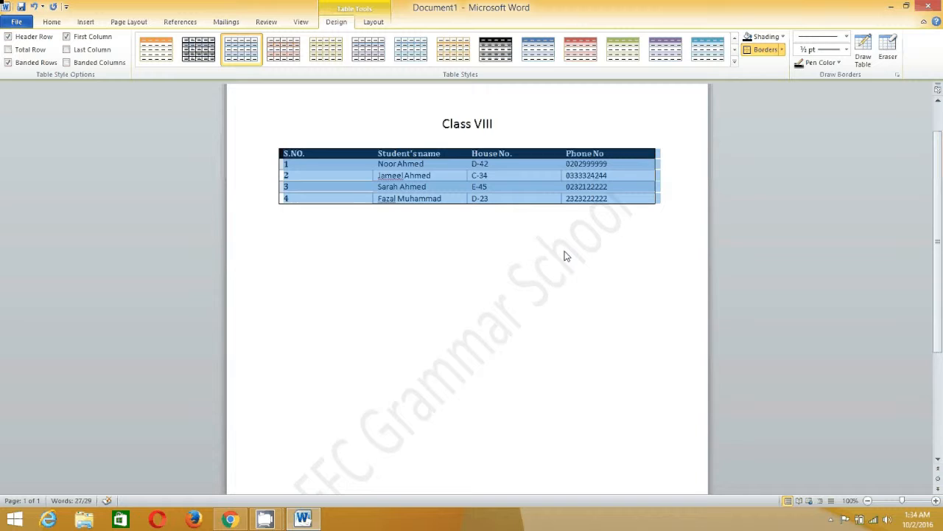
left_click(557, 213)
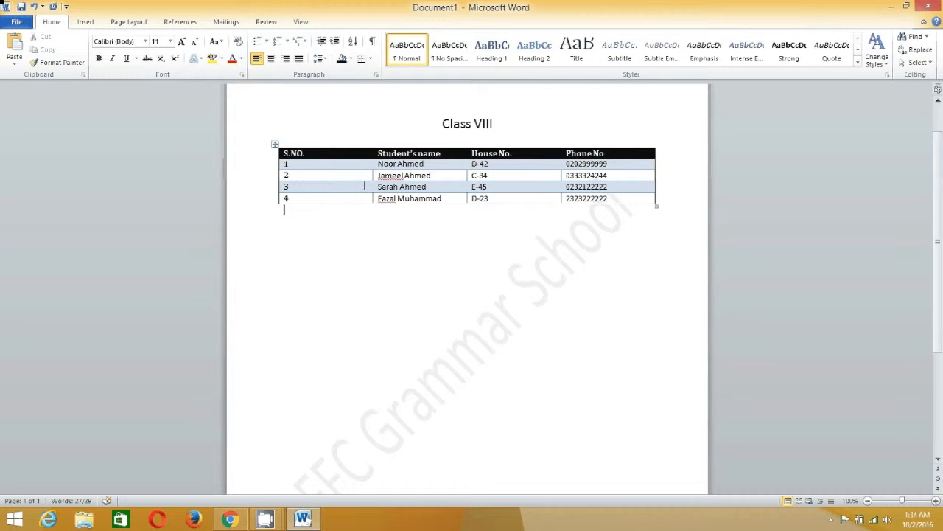
left_click(274, 144)
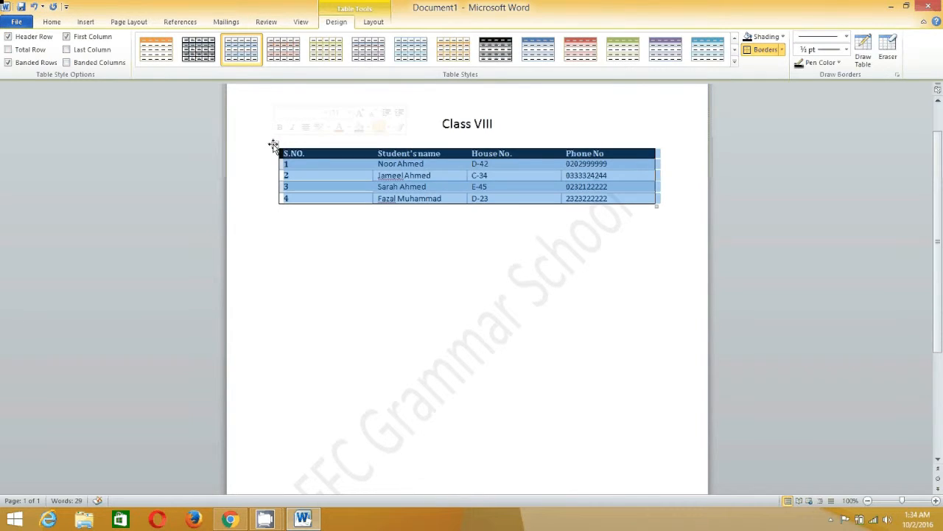
left_click(784, 50)
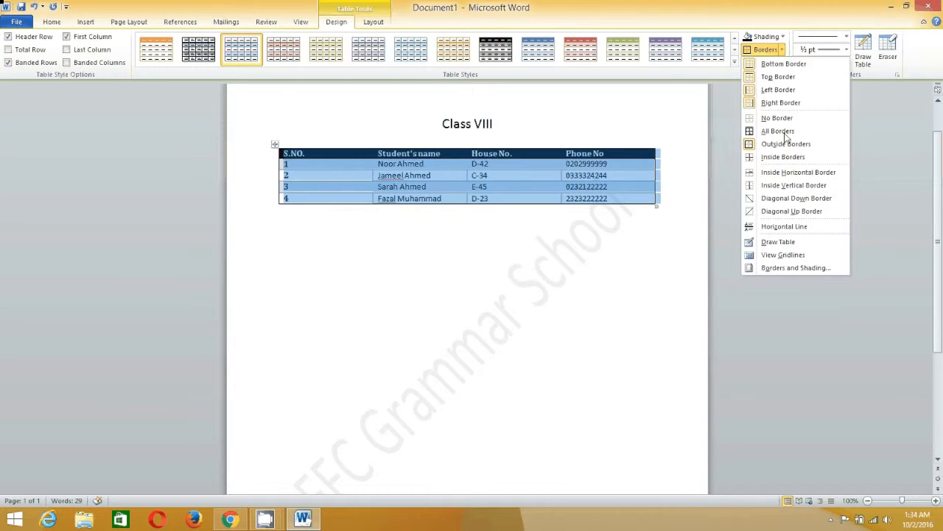
Set every table line to a ½ pt dash-dot border using the All setting in Borders and Shading
left_click(787, 269)
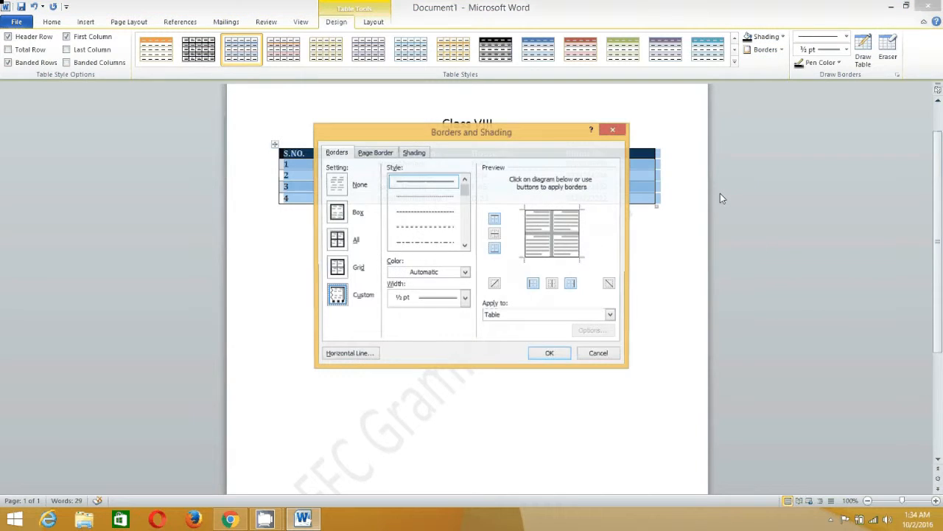
left_click_drag(453, 133, 746, 121)
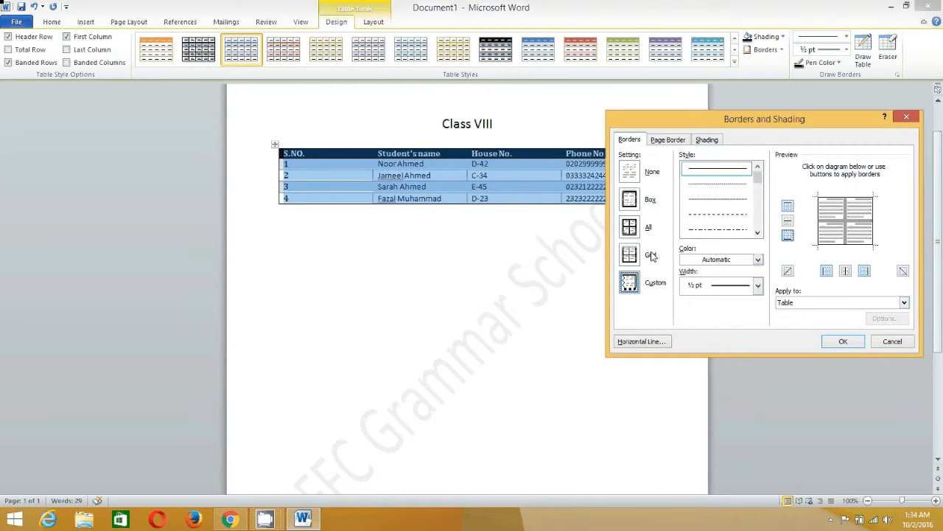
scroll(759, 226, "down", 2)
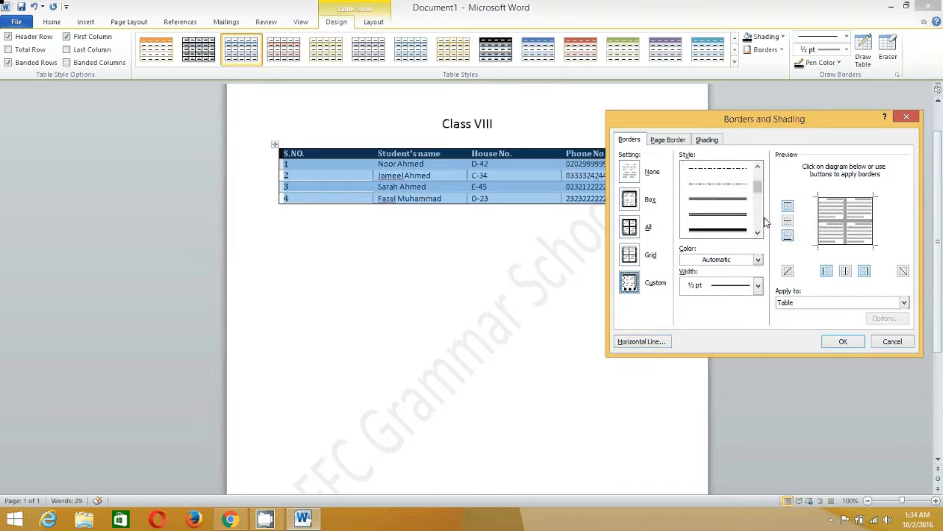
left_click(750, 229)
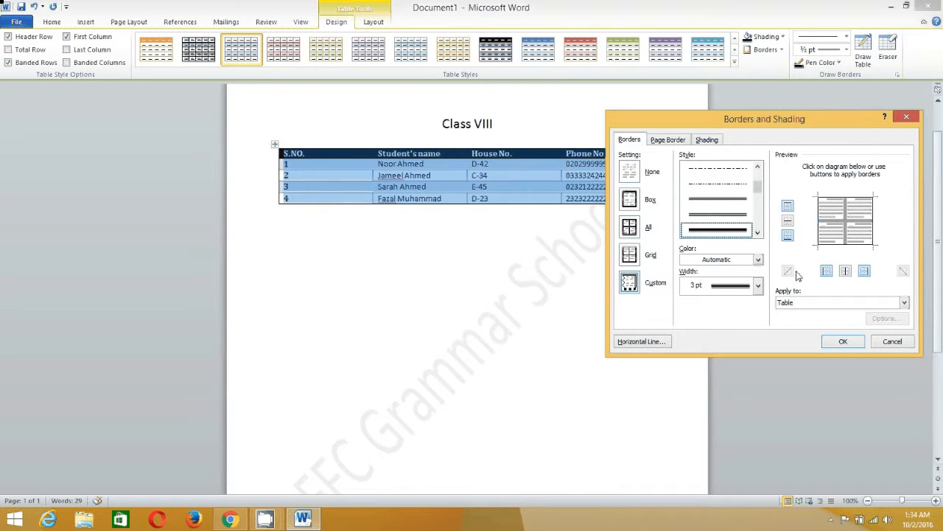
left_click(629, 199)
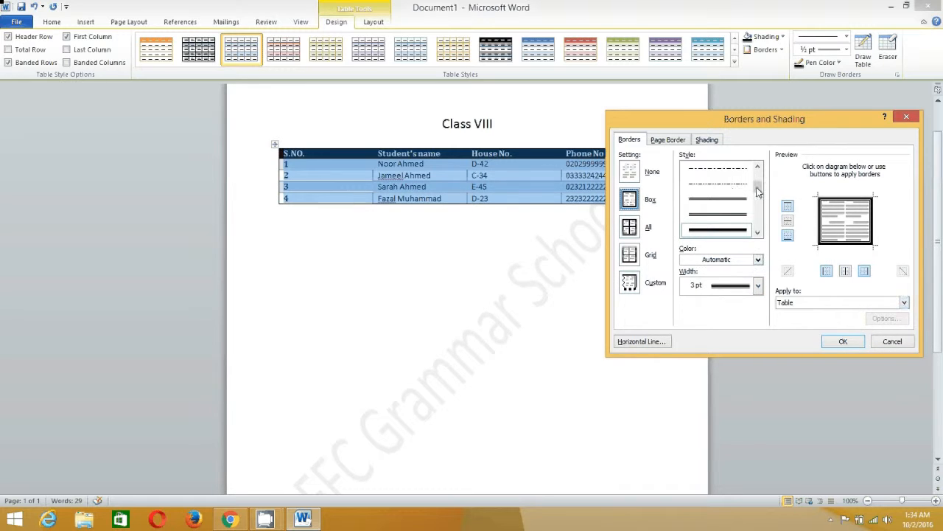
scroll(731, 185, "up", 5)
left_click(719, 229)
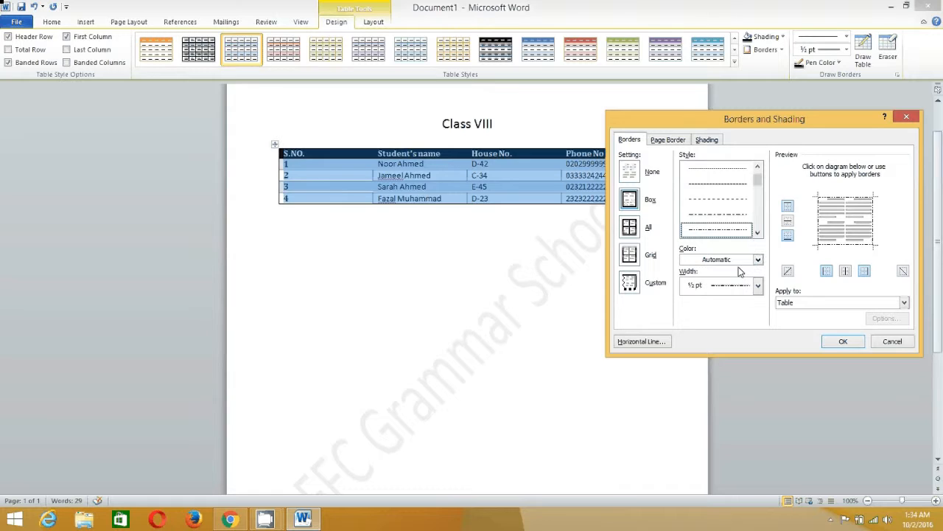
left_click(631, 227)
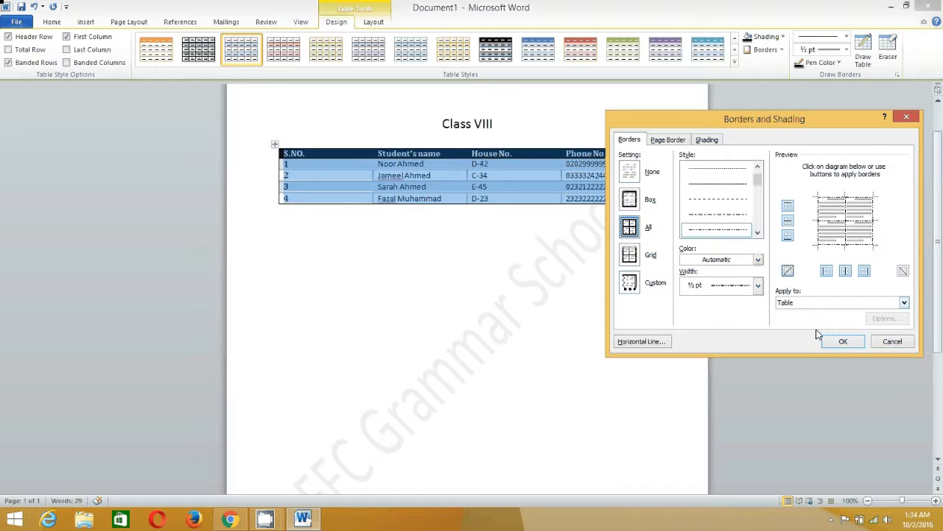
left_click(844, 341)
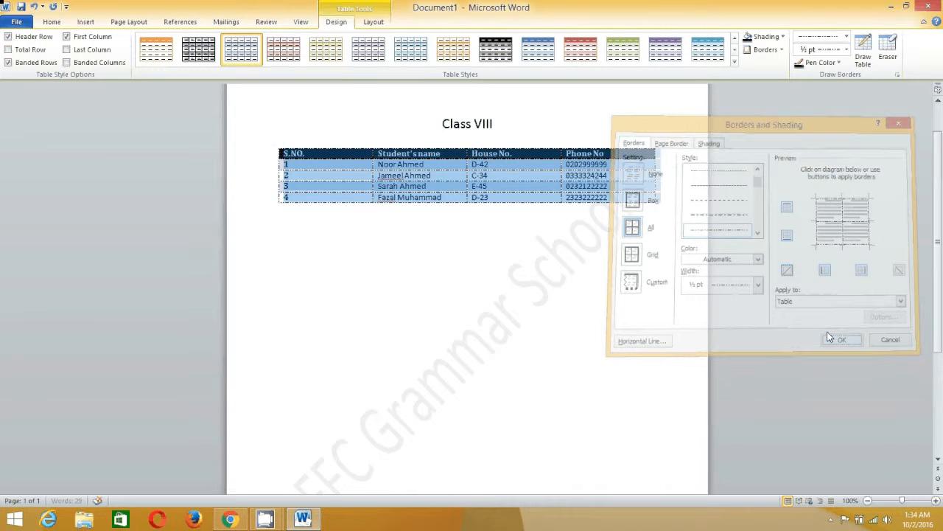
left_click(496, 226)
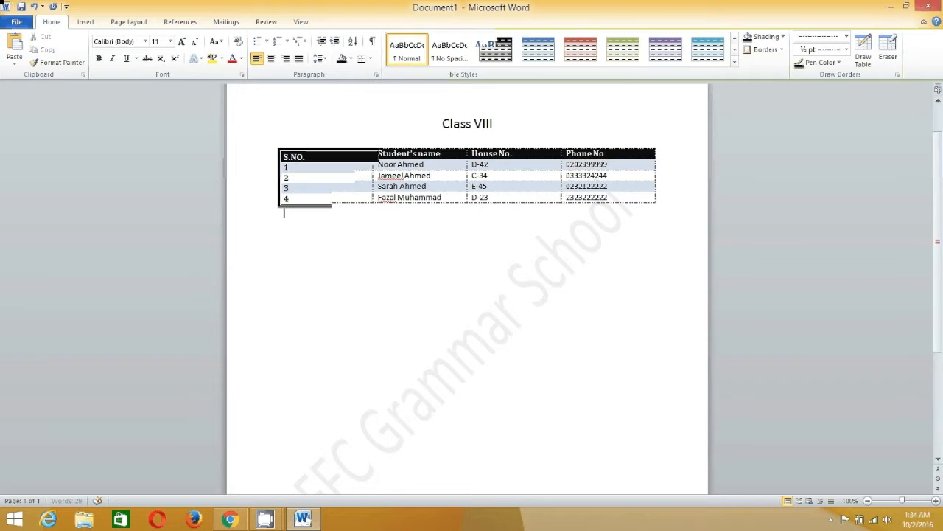
left_click(347, 198)
right_click(347, 198)
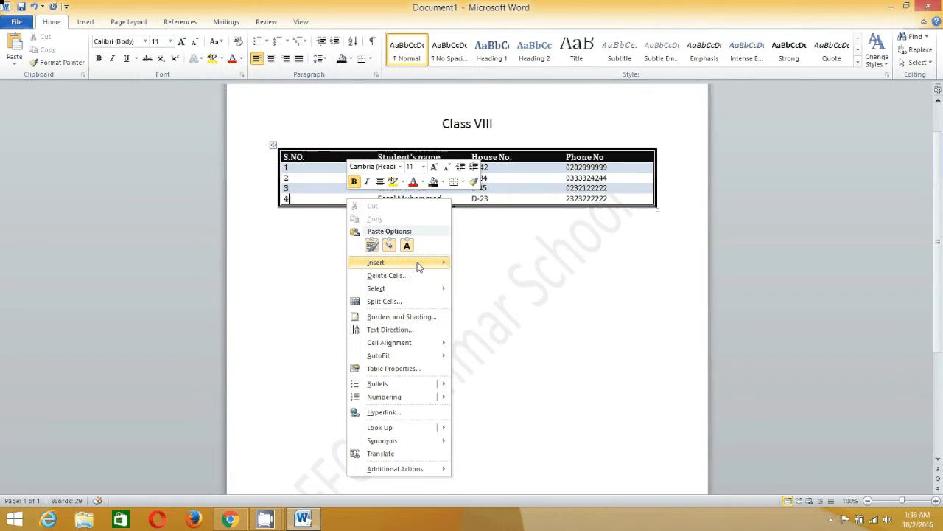
mouse_move(417, 265)
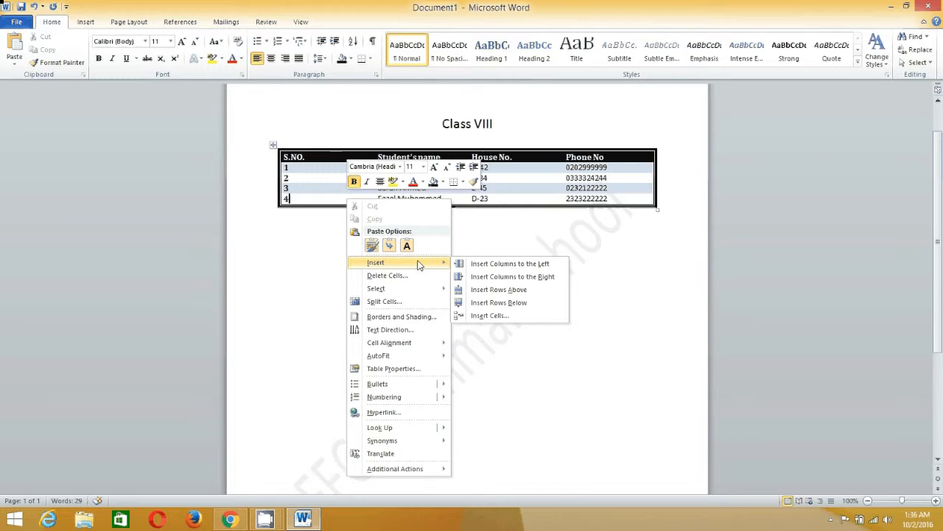
left_click(509, 277)
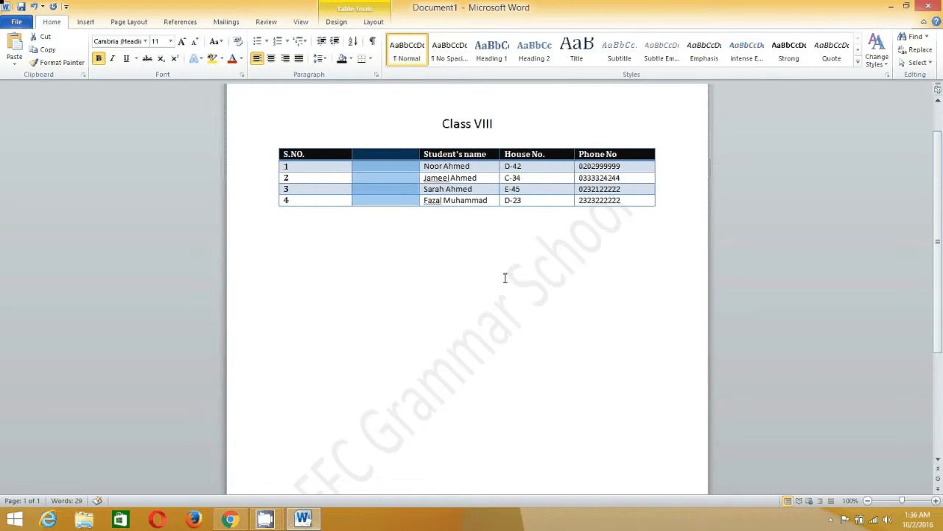
key("ctrl+z")
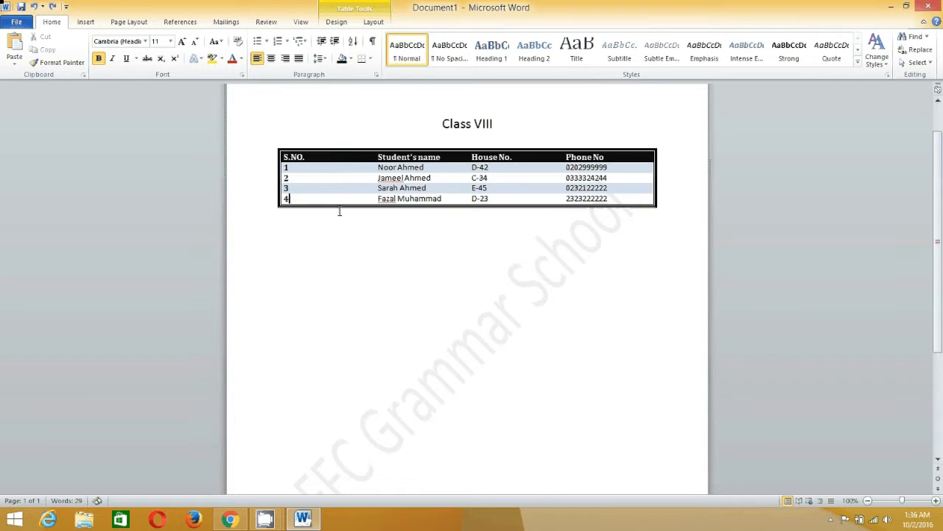
Insert an empty row below row 4 of the Class VIII table
right_click(309, 199)
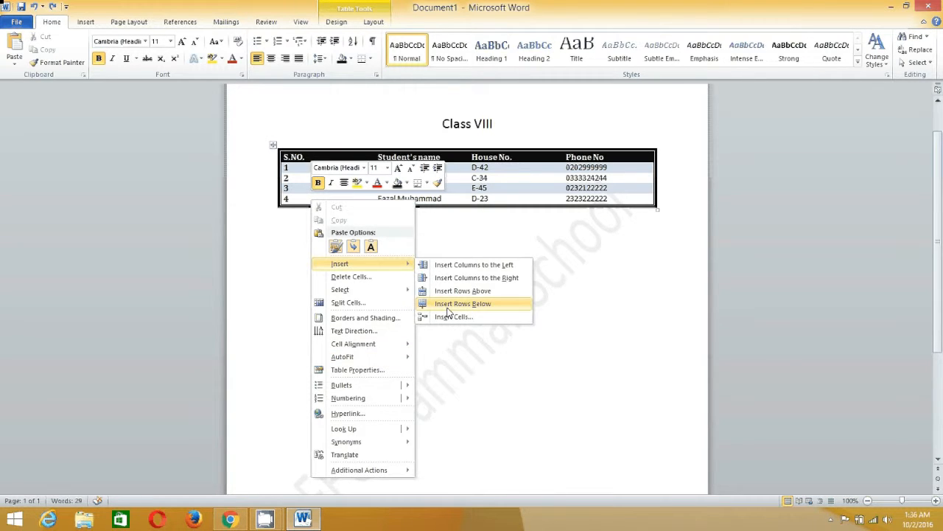
left_click(450, 303)
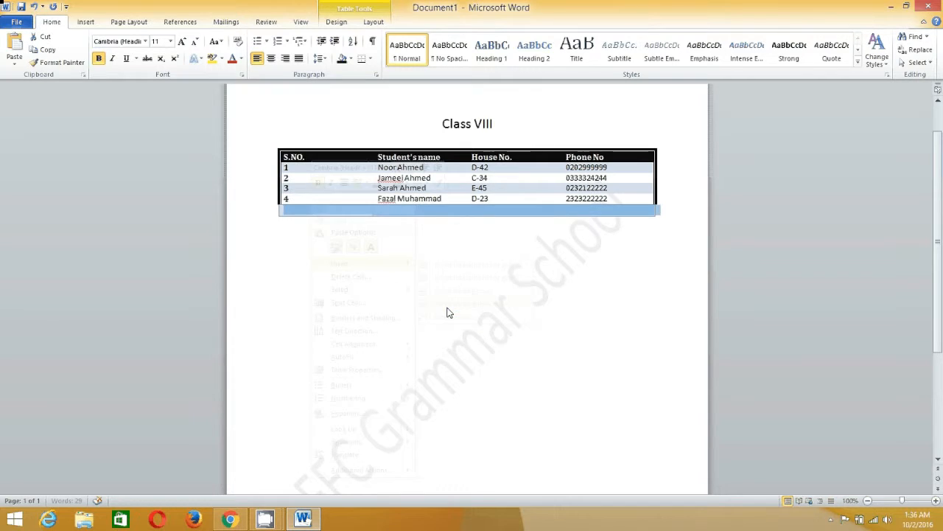
left_click(325, 219)
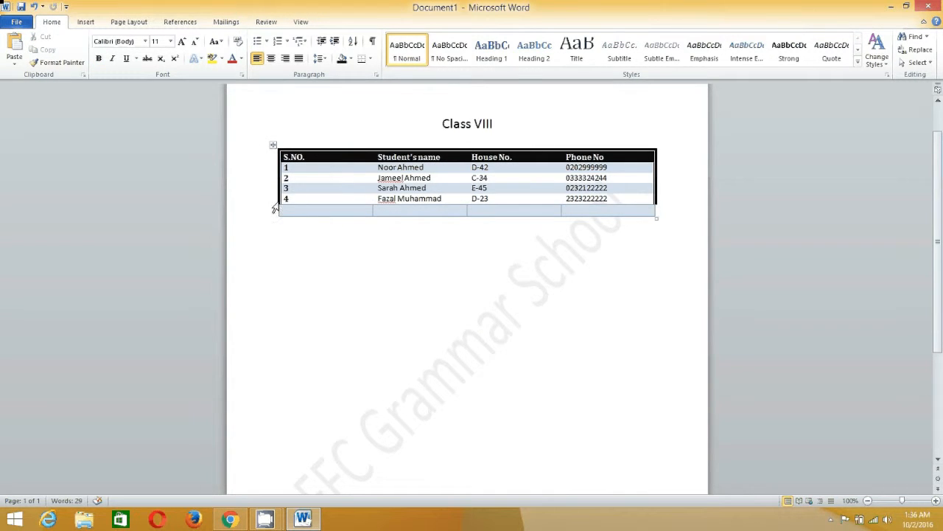
Give the whole Class VIII table a 3 pt Box border through Borders and Shading
left_click(272, 144)
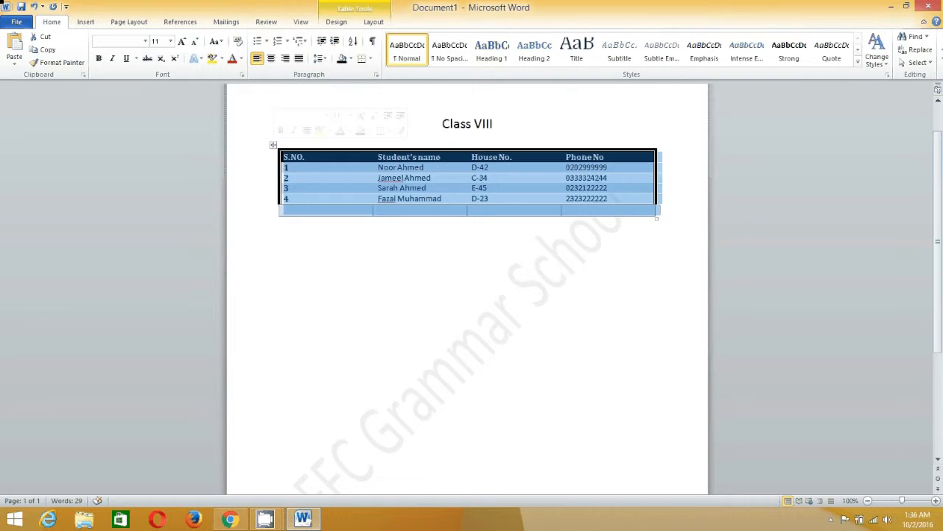
left_click(378, 9)
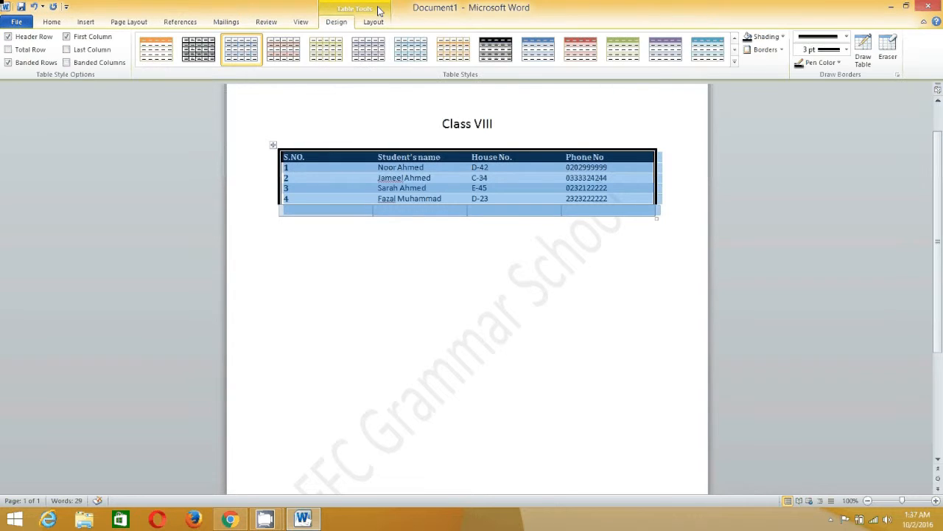
left_click(782, 49)
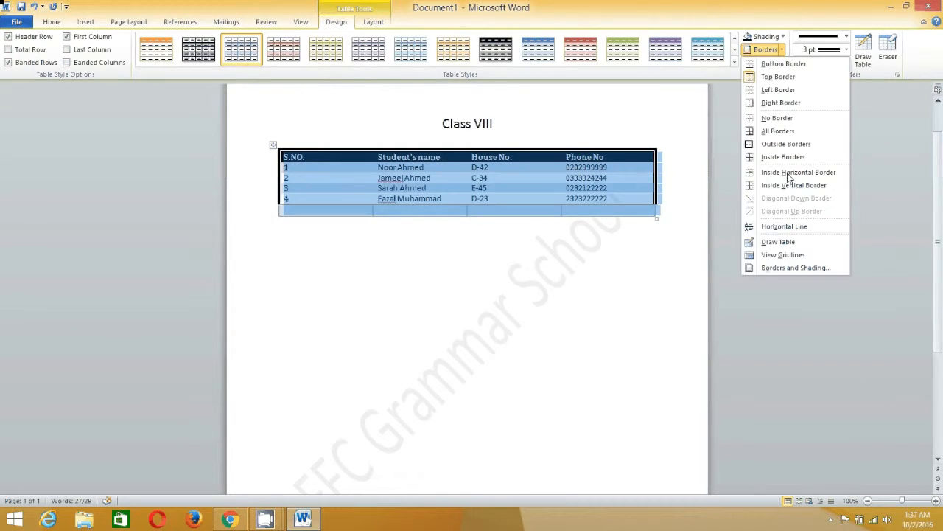
left_click(789, 268)
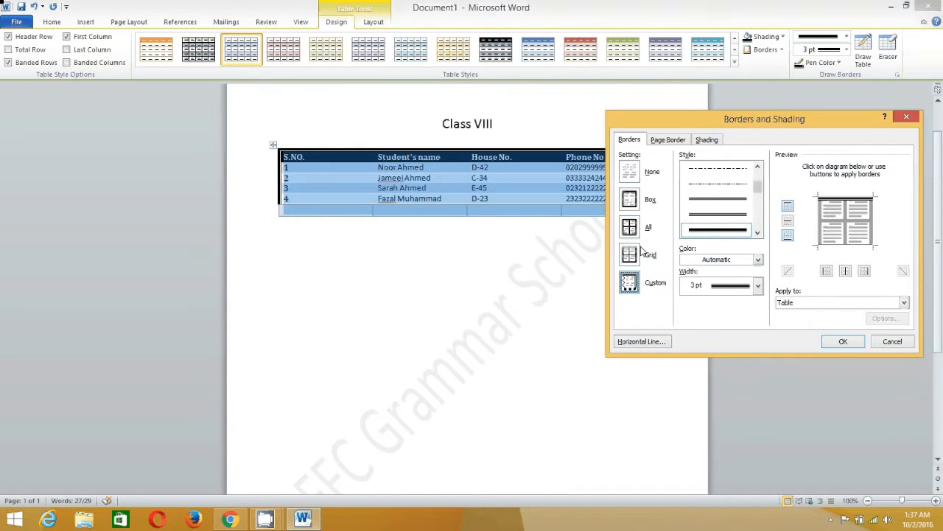
left_click(630, 199)
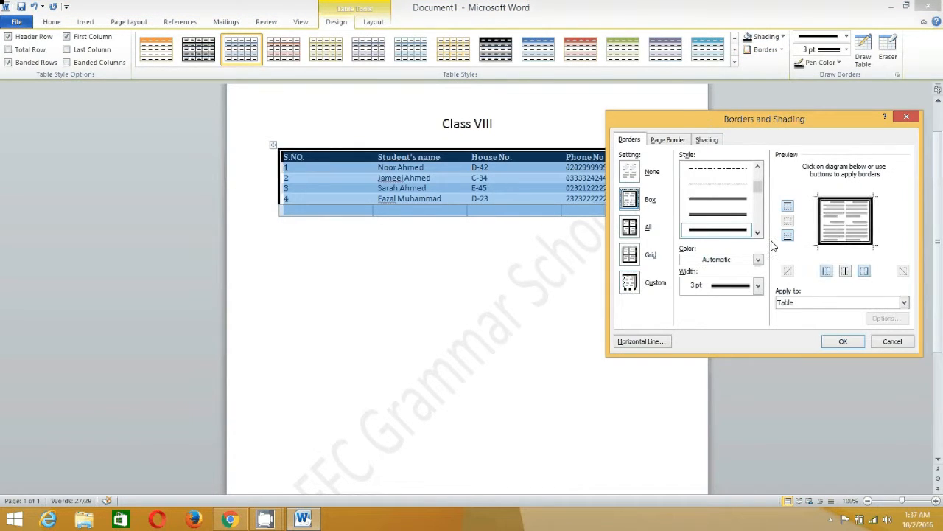
left_click(845, 341)
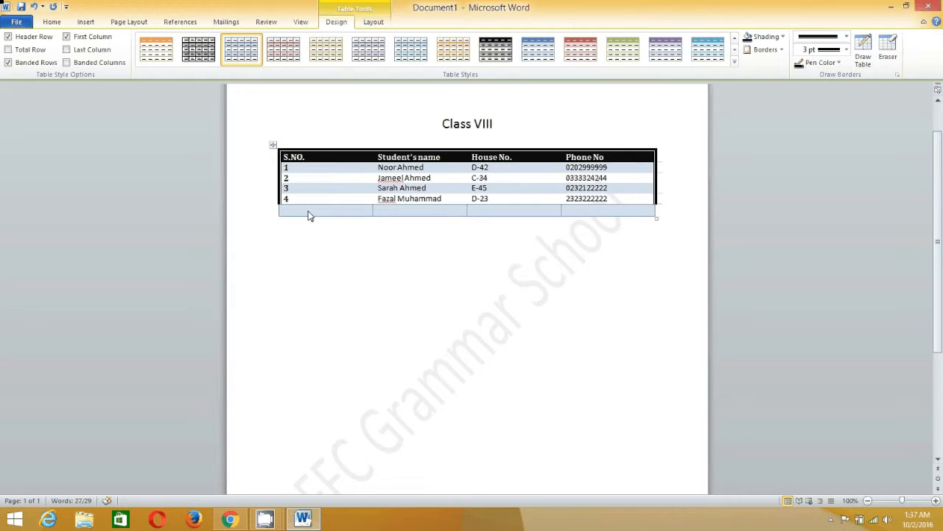
left_click(310, 212)
left_click(439, 272)
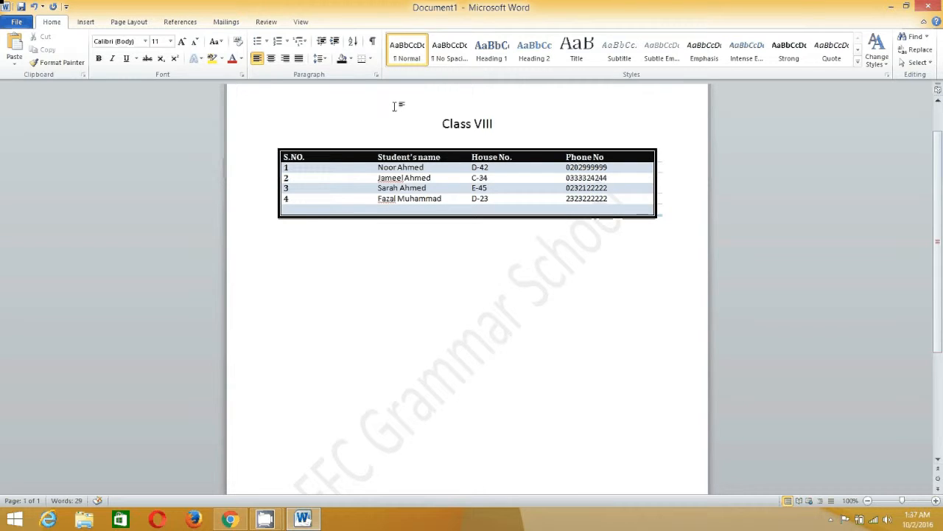
left_click(364, 154)
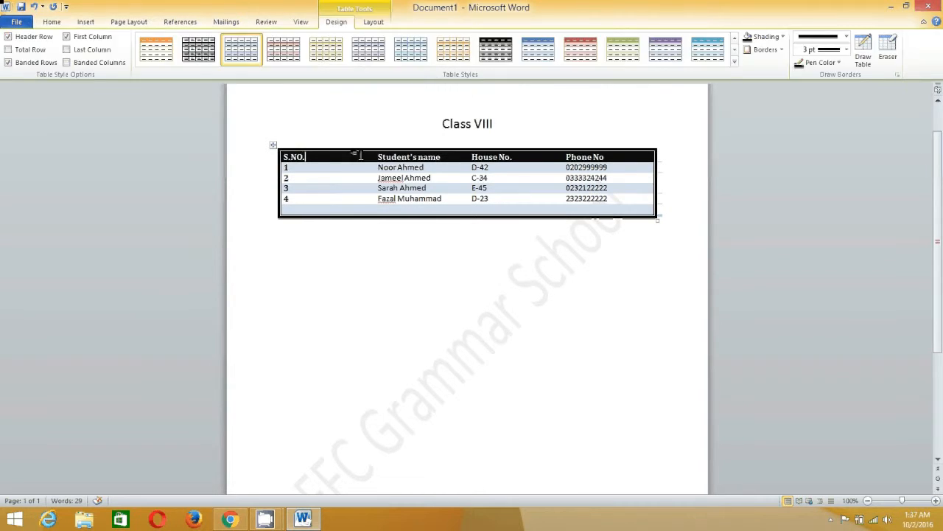
Insert a blank row above the S.NO. header row
right_click(302, 157)
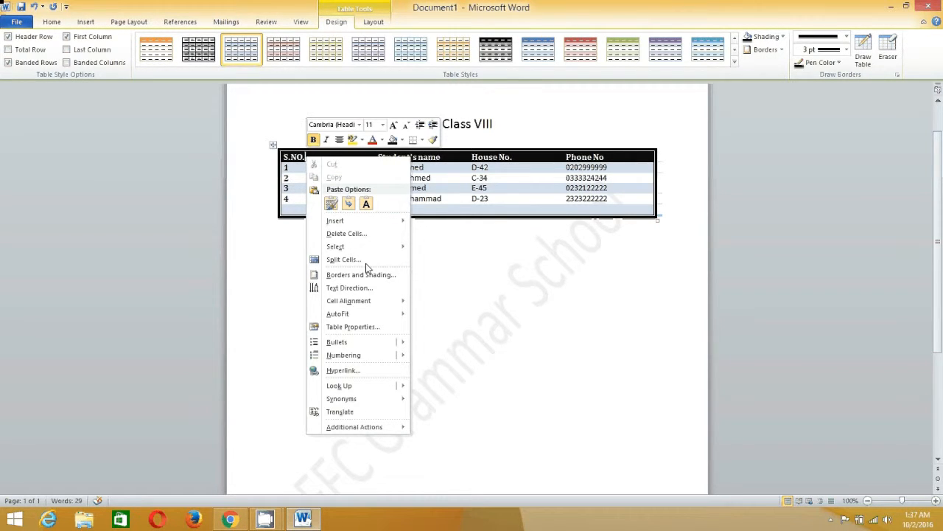
mouse_move(401, 221)
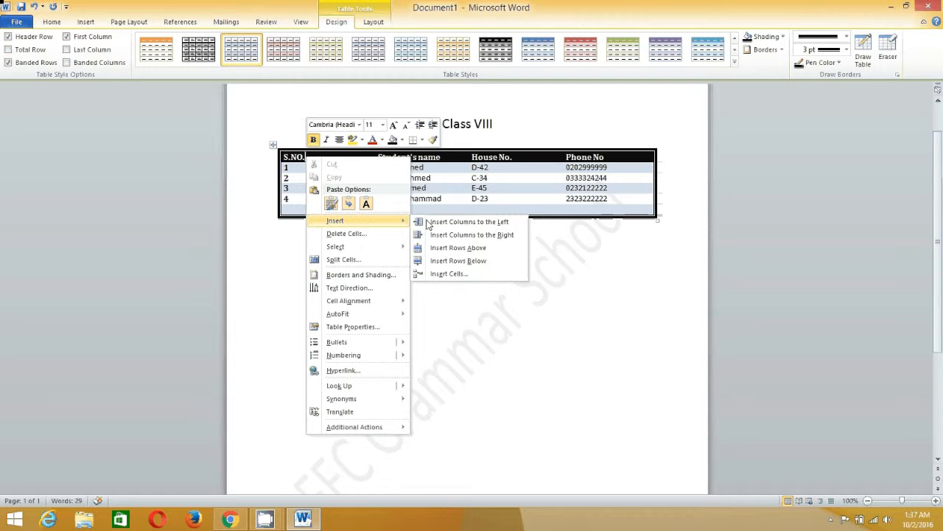
left_click(458, 248)
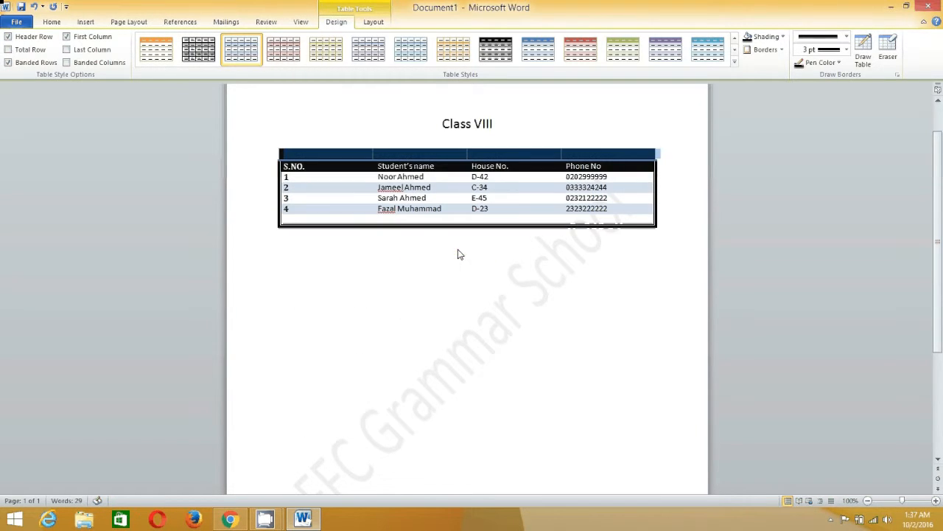
left_click(345, 166)
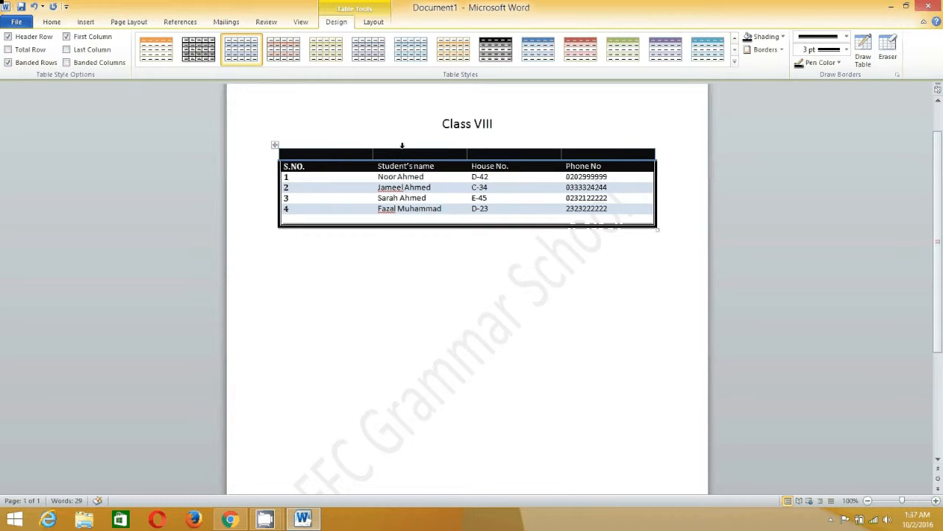
Select all the cells across the new top row
left_click(592, 152)
left_click_drag(351, 152, 651, 150)
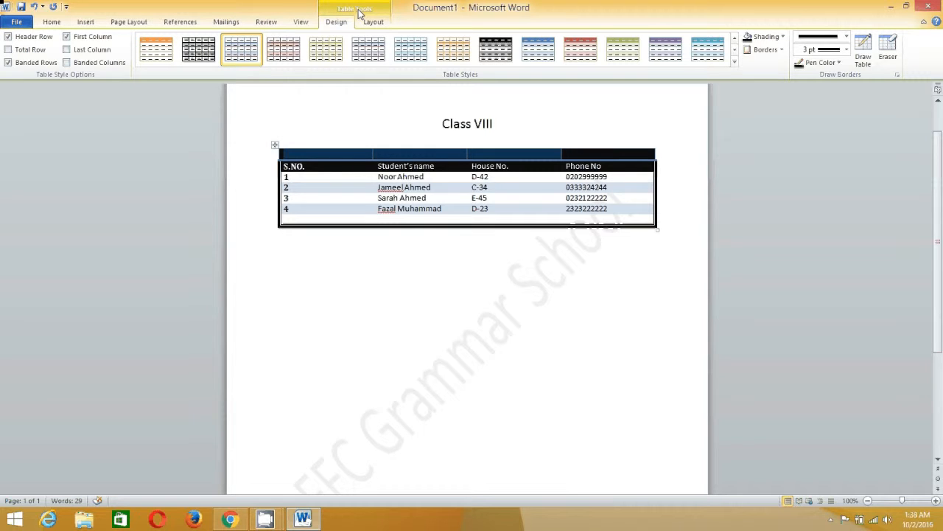
left_click(52, 22)
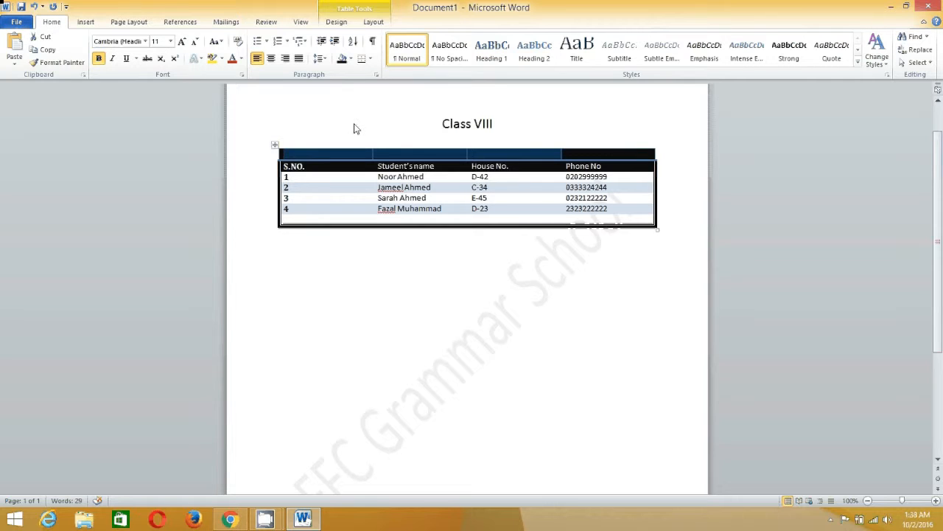
left_click(290, 156)
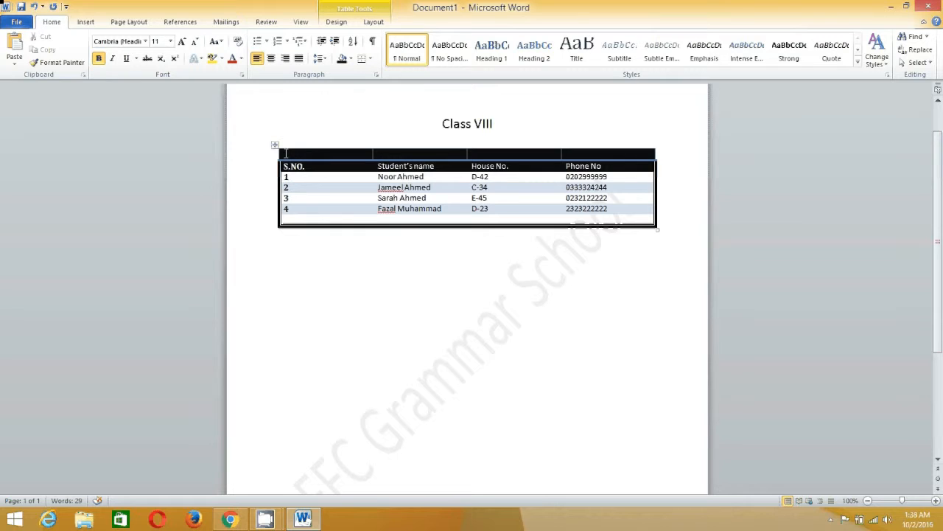
left_click(442, 154, "shift")
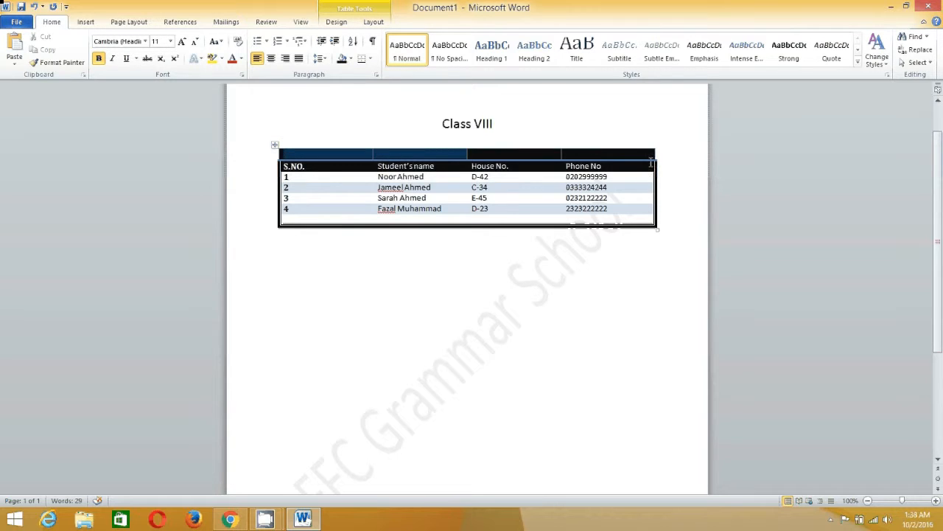
left_click(651, 162, "shift")
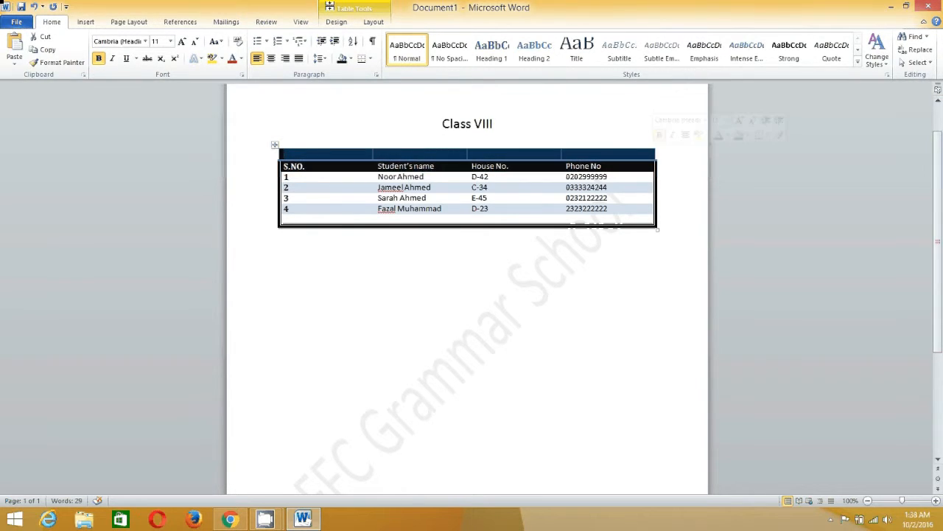
left_click(336, 22)
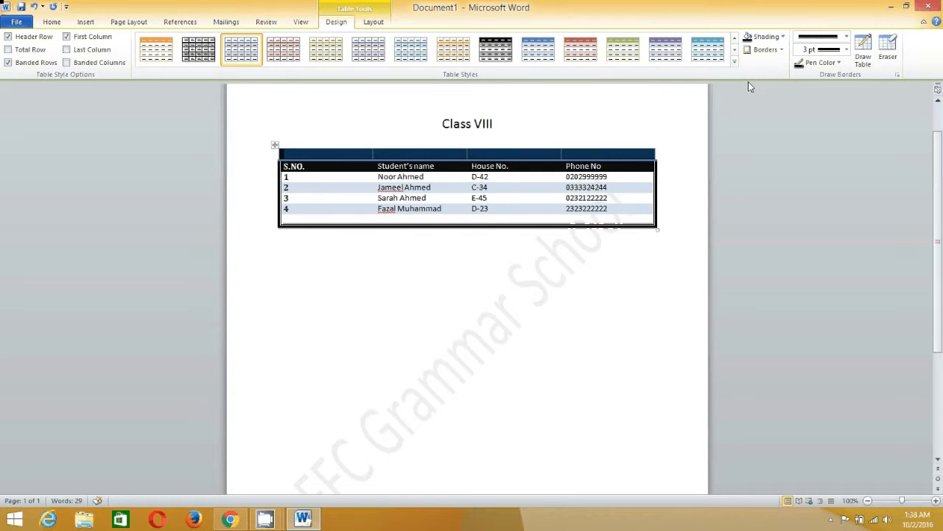
Merge the top row into a single cell and give it a light shading colour
right_click(411, 160)
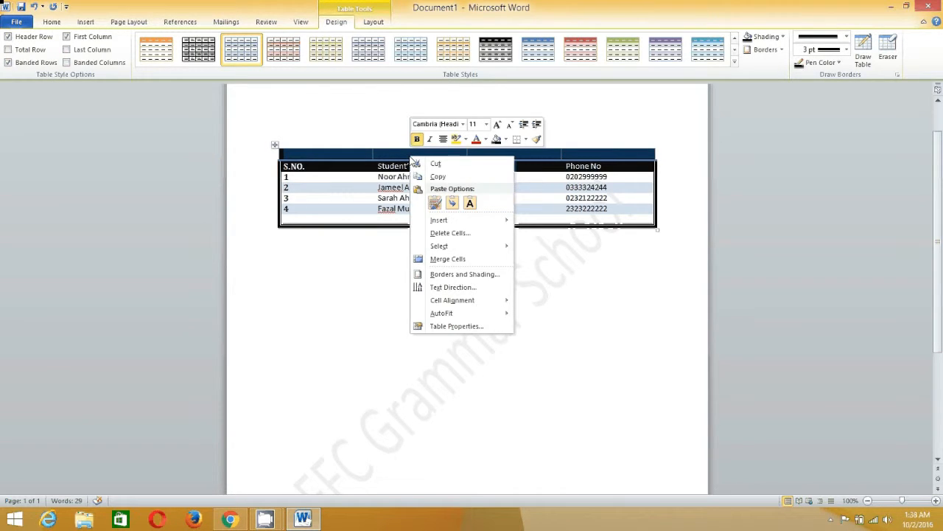
left_click(447, 259)
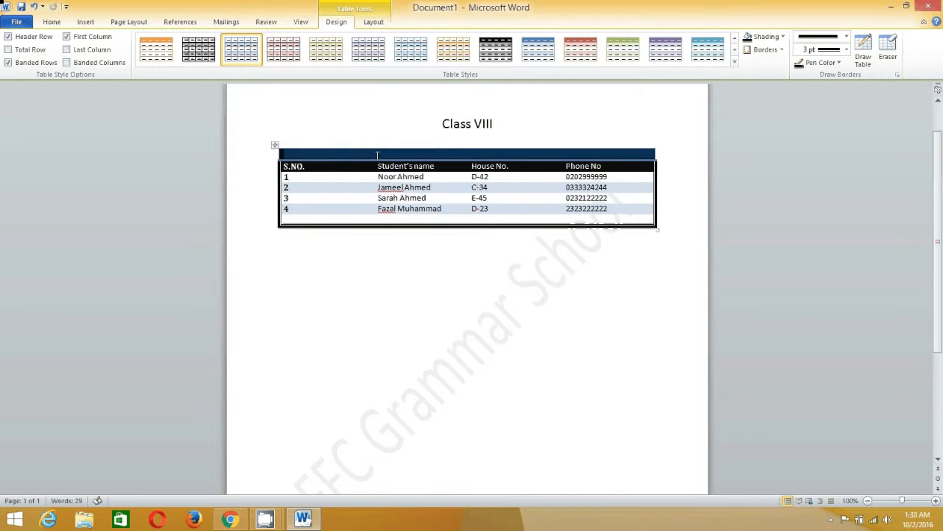
left_click(783, 50)
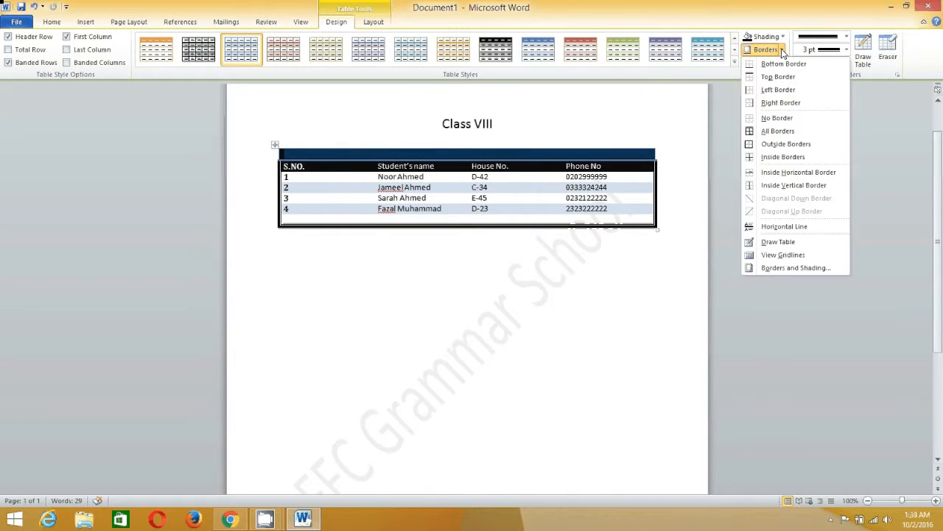
left_click(783, 50)
left_click(786, 38)
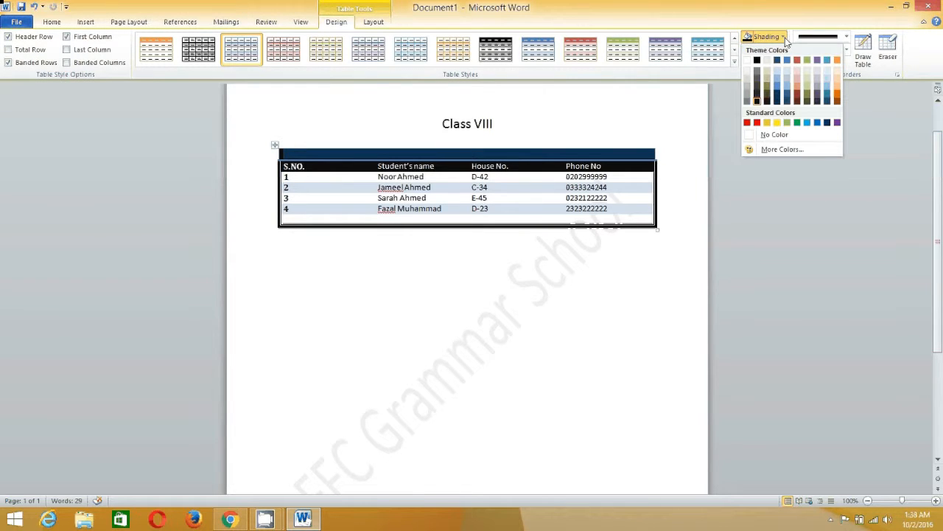
left_click(769, 64)
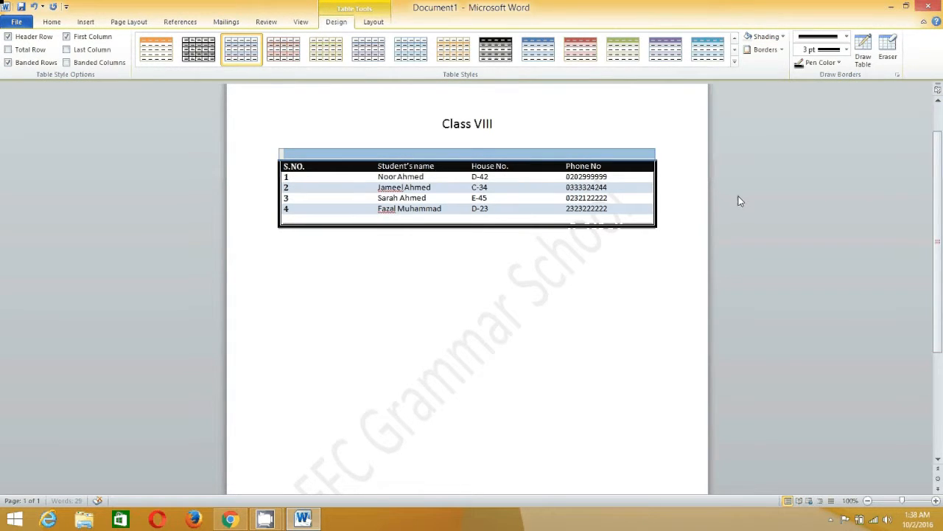
left_click(355, 154)
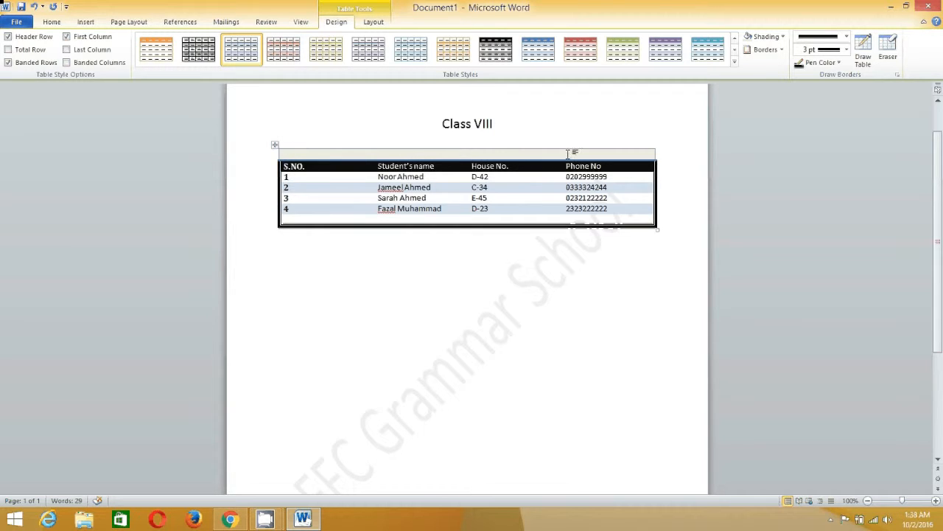
Move through the S.NO. and D-42 cells, then return to the empty top row
left_click(315, 170)
left_click(340, 181)
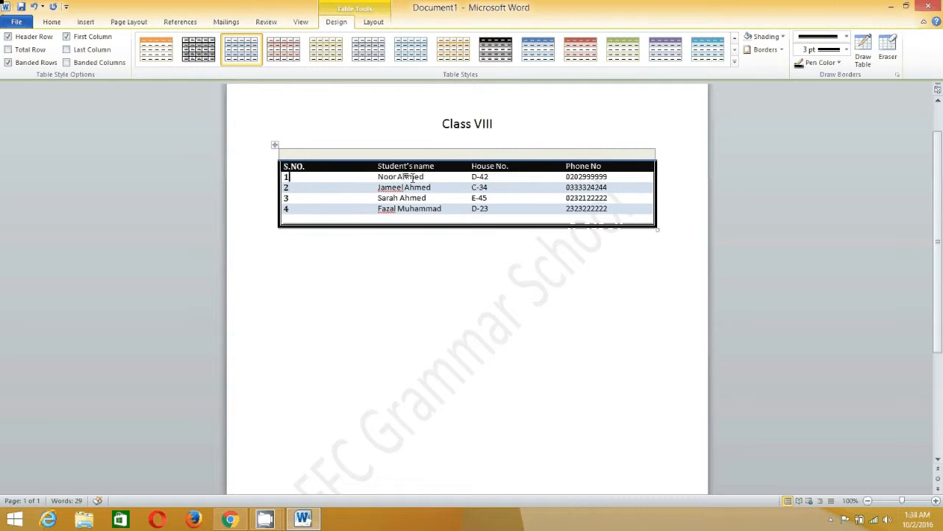
left_click(512, 179)
left_click(266, 520)
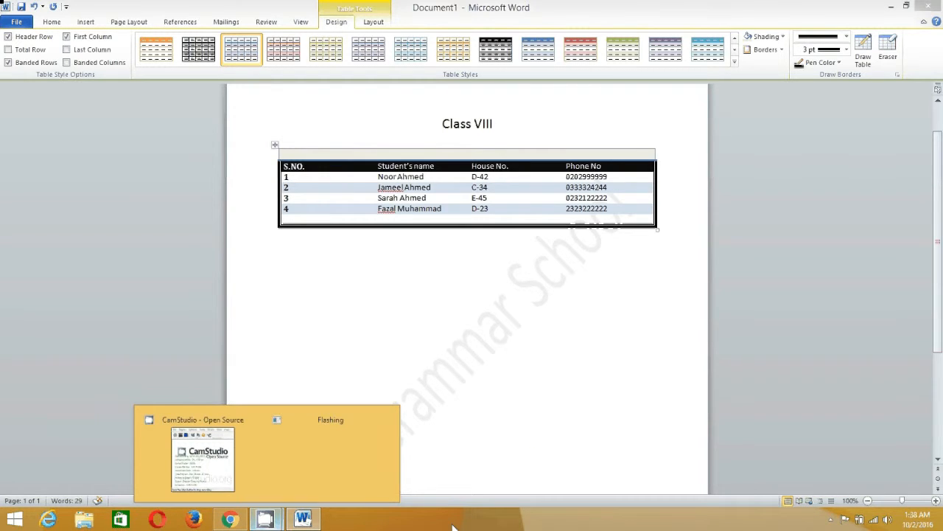
left_click(354, 156)
left_click_drag(393, 151, 465, 152)
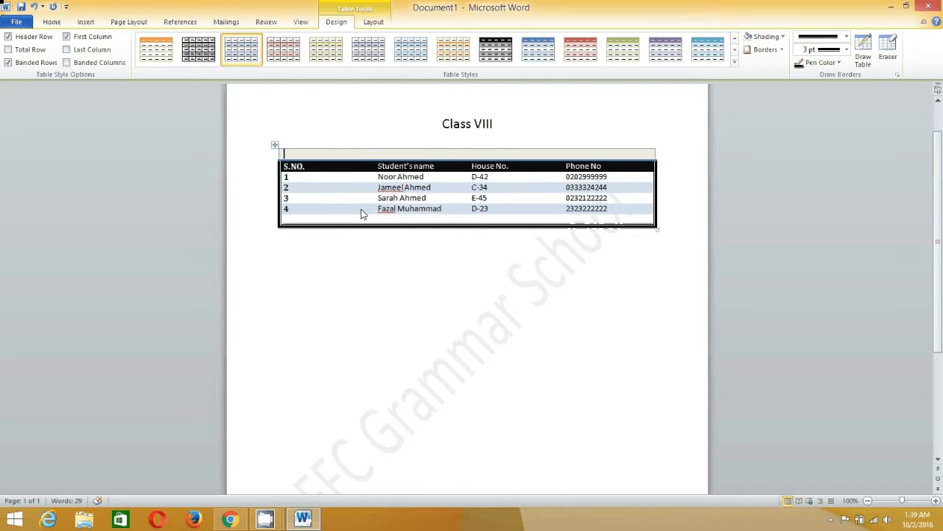
Split the merged top row into several columns with Split Cells
right_click(310, 154)
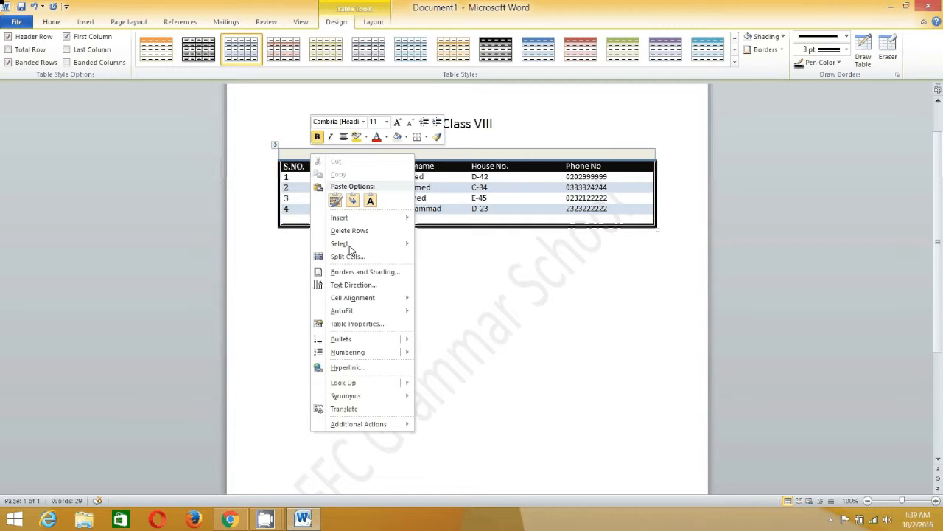
left_click(403, 263)
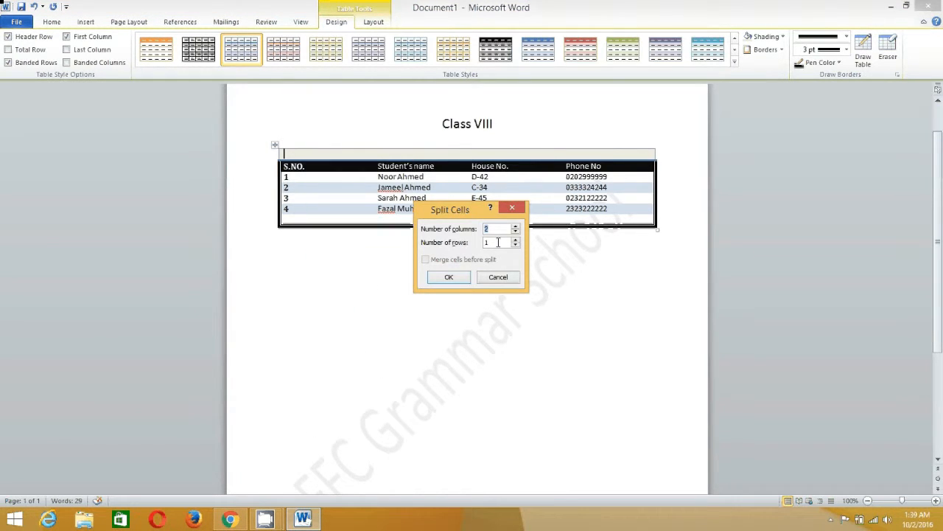
left_click(516, 227)
left_click(516, 227)
left_click(452, 277)
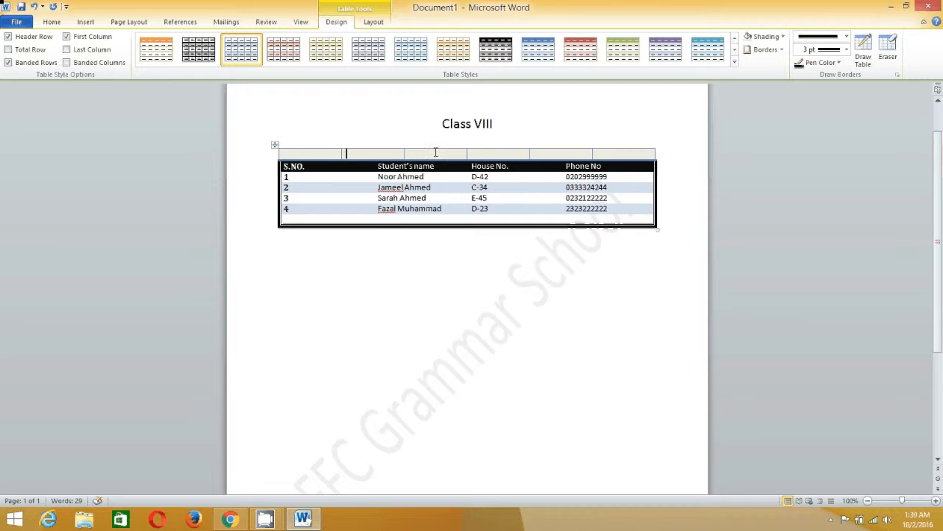
Merge the middle cells of the top row into one wide cell
left_click_drag(406, 152, 552, 153)
right_click(552, 153)
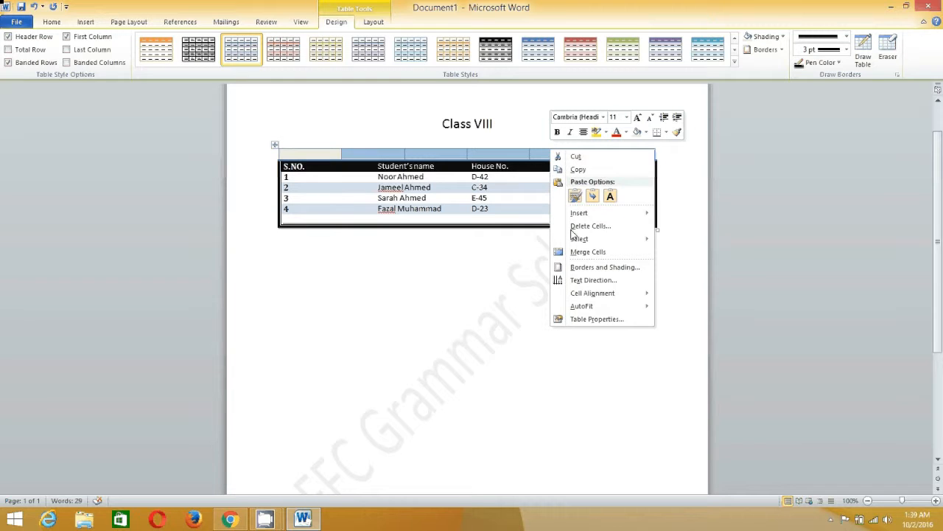
left_click(600, 254)
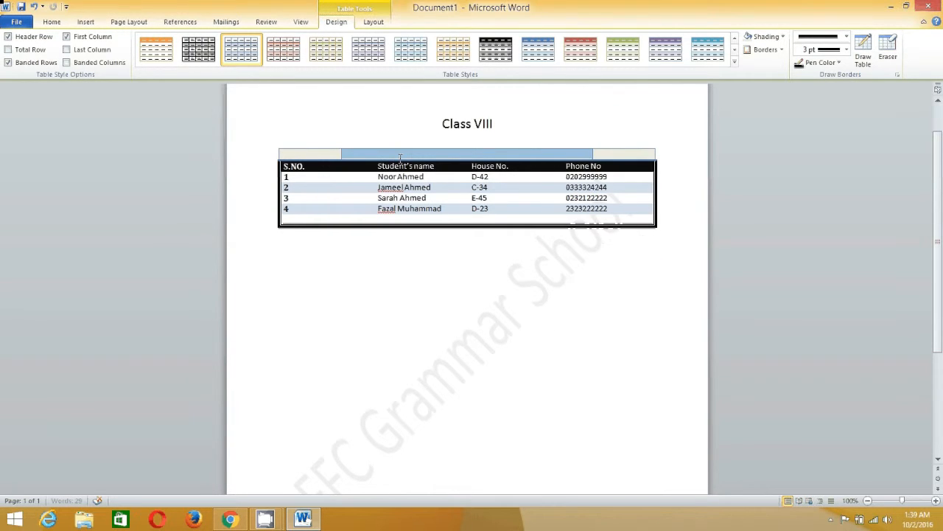
left_click(317, 156)
Shrink the Class VIII table to about two-thirds width so longer names wrap
left_click(382, 154)
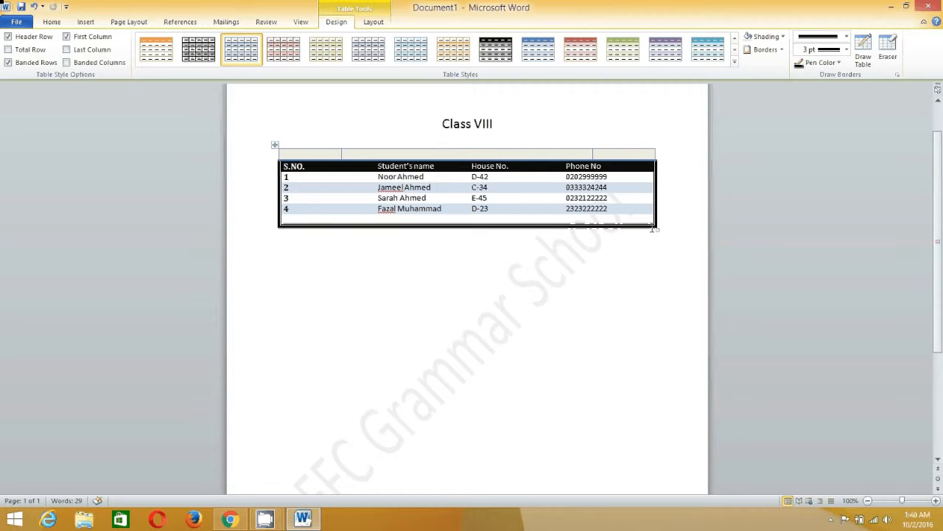
left_click_drag(658, 230, 529, 174)
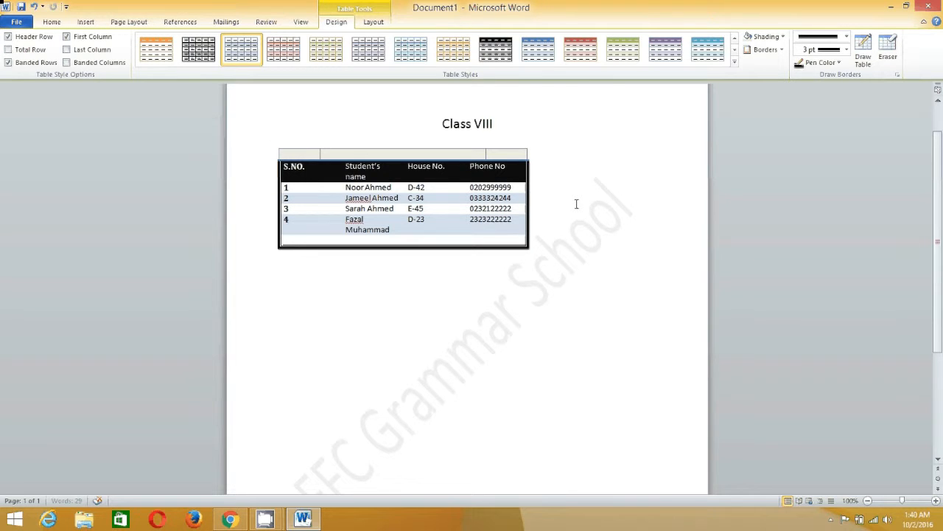
left_click(529, 229)
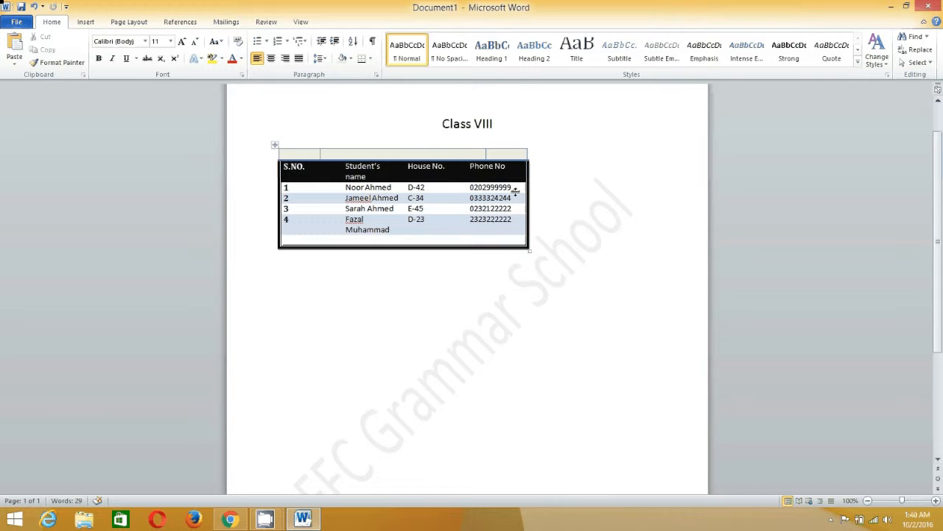
left_click(328, 154)
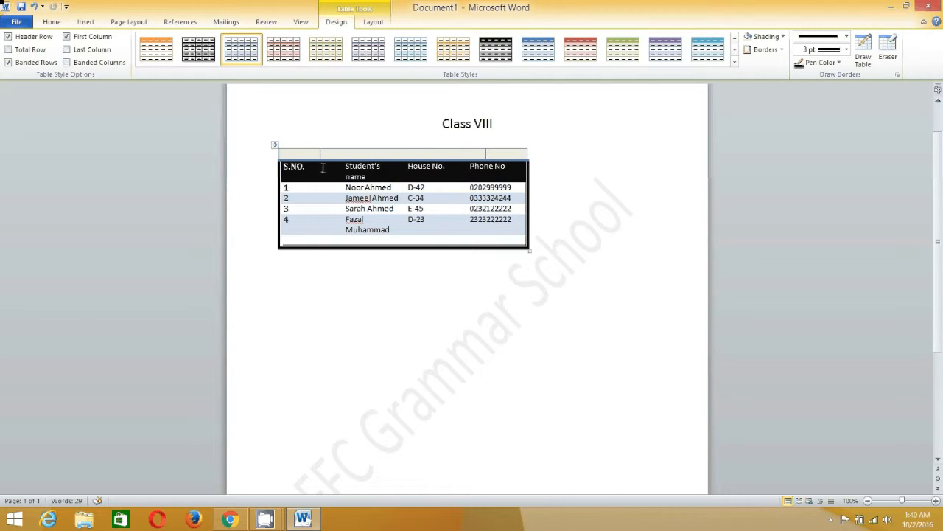
left_click(51, 24)
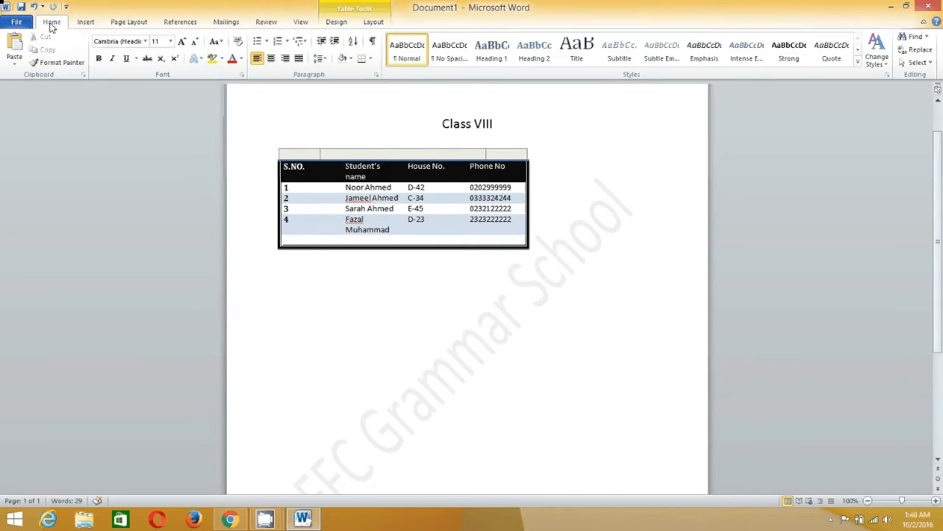
left_click(385, 230)
In Table Properties, try Center and Right alignment, then return the table to Left
mouse_move(265, 519)
left_click(147, 420)
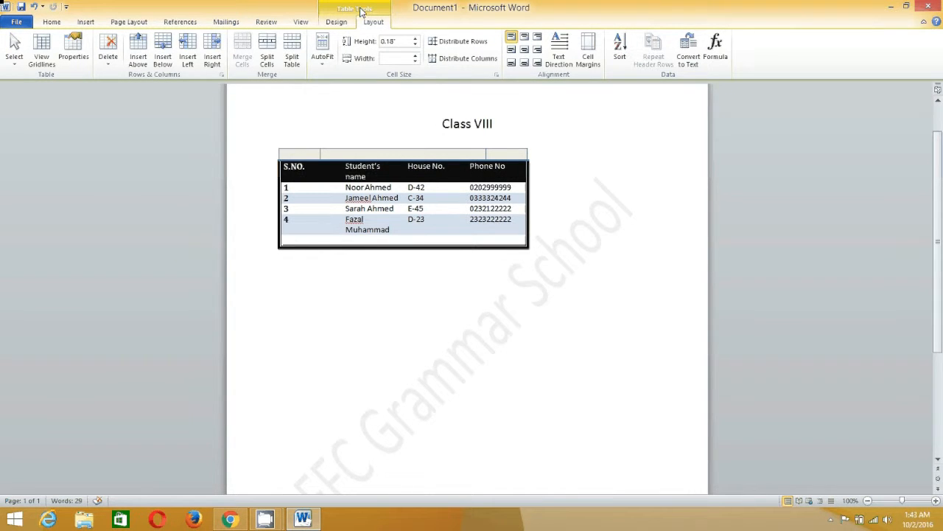
left_click(336, 21)
left_click(379, 23)
left_click(74, 51)
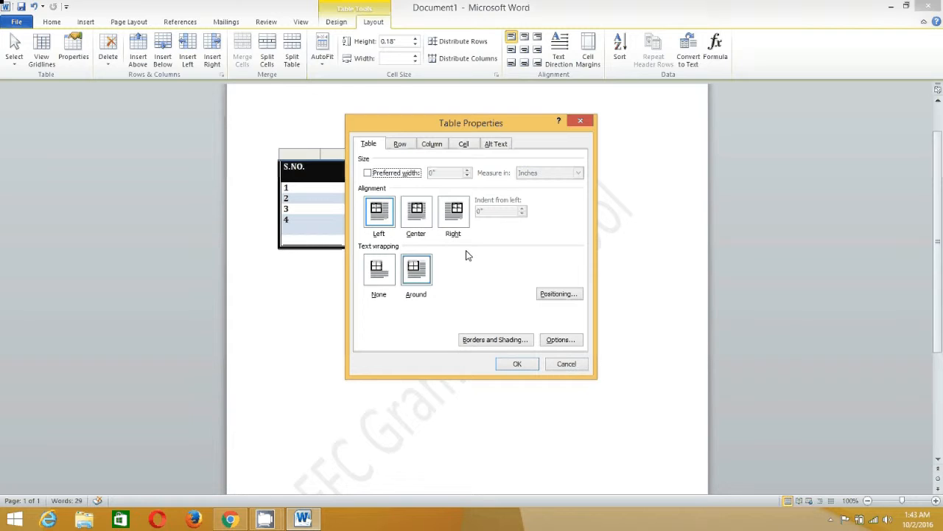
left_click(431, 221)
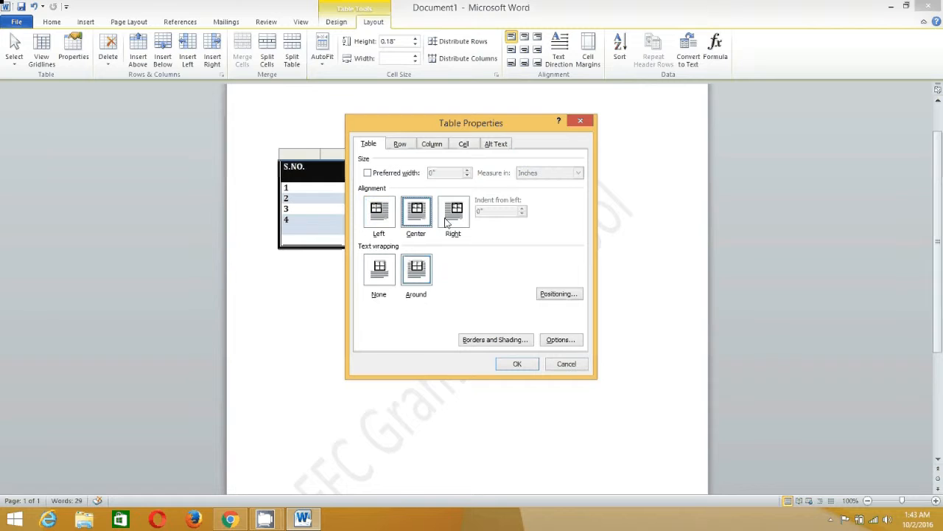
left_click(460, 221)
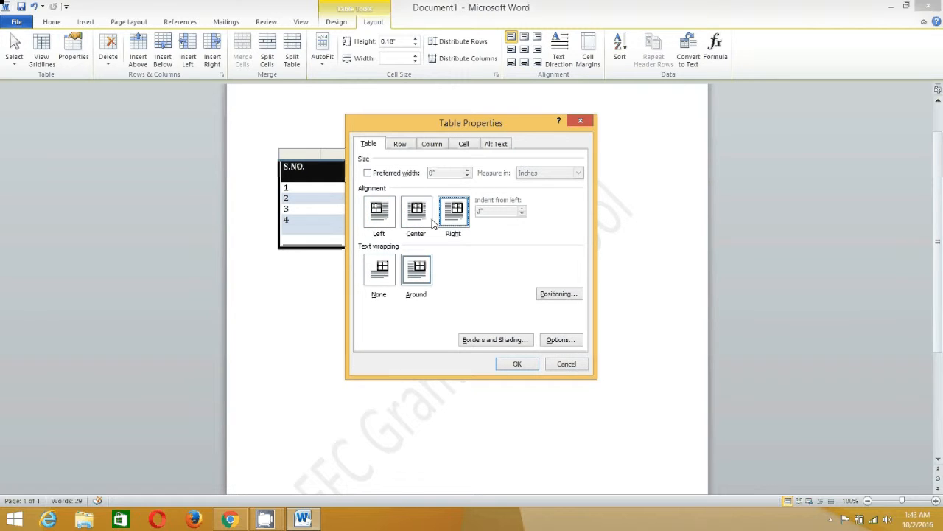
left_click(378, 220)
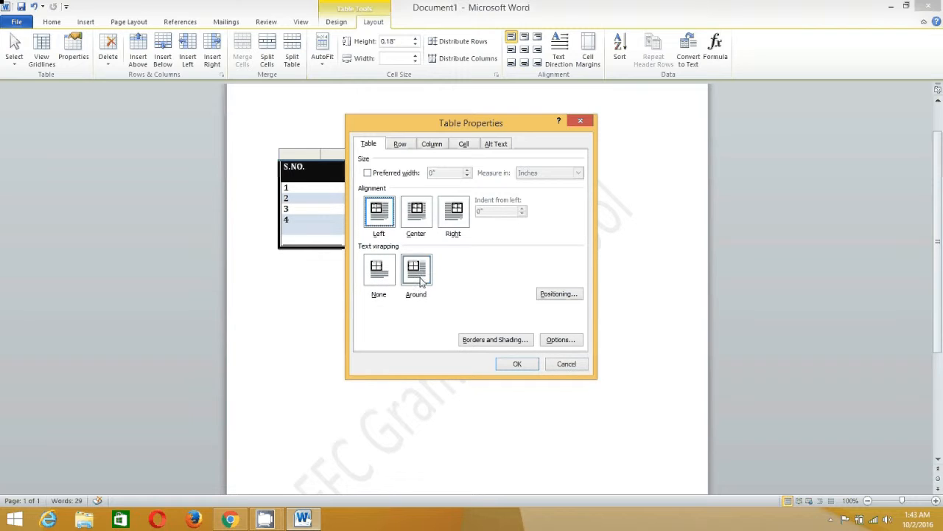
Set the table's text wrapping to Around and apply the properties
left_click(380, 274)
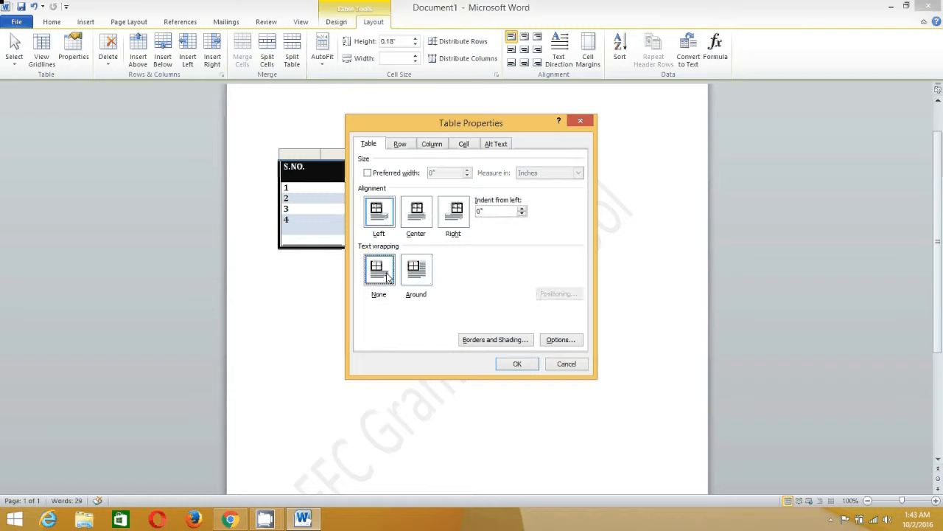
left_click(410, 276)
left_click(387, 274)
left_click(410, 275)
left_click(387, 275)
left_click(404, 279)
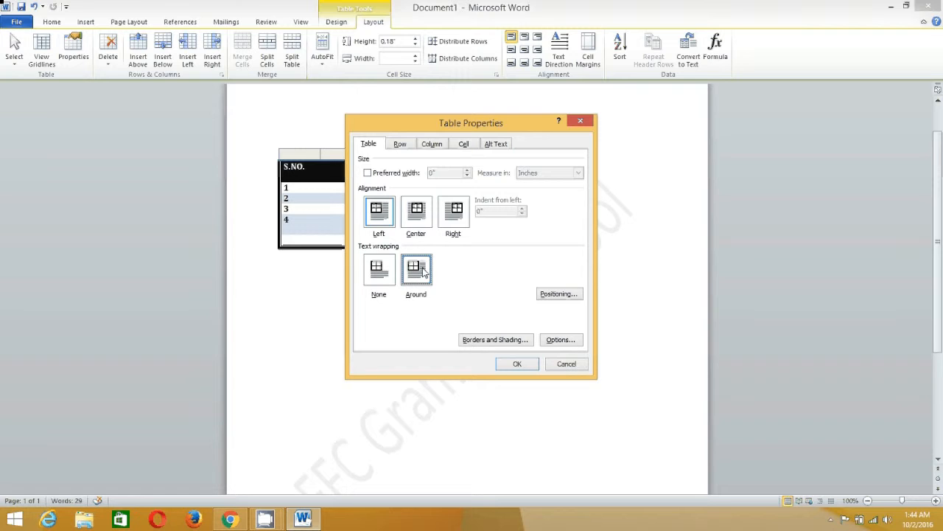
left_click(517, 364)
Type placeholder text beside the table and paste copies so it wraps around and below
left_click(549, 157)
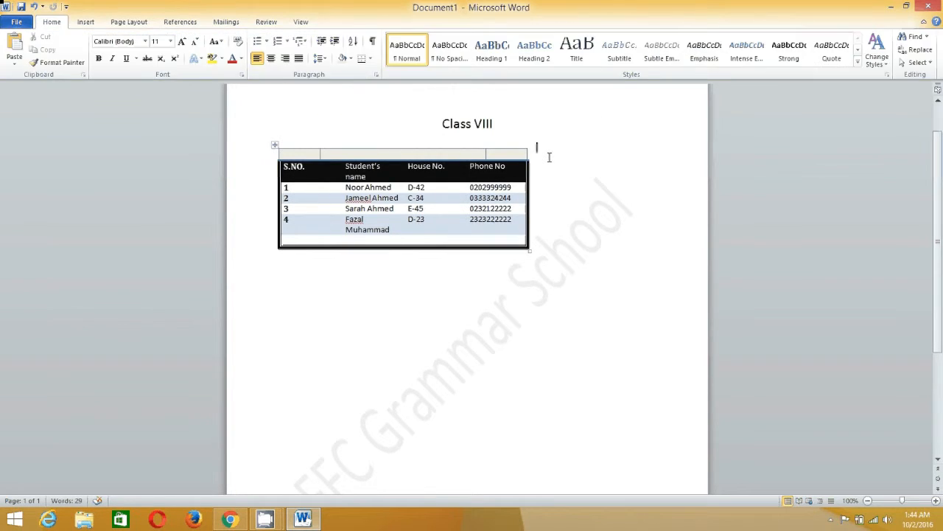
type("Djlfdjf jdkjfklasjdklf")
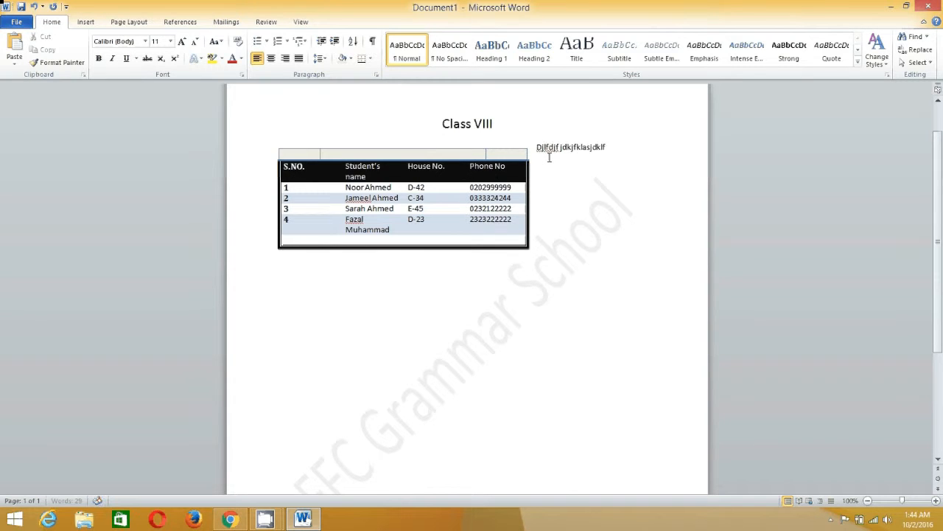
type("dfdlflasdf jasdjfasldfjlasjdlf jdflasdfjklajdklf jasdjf")
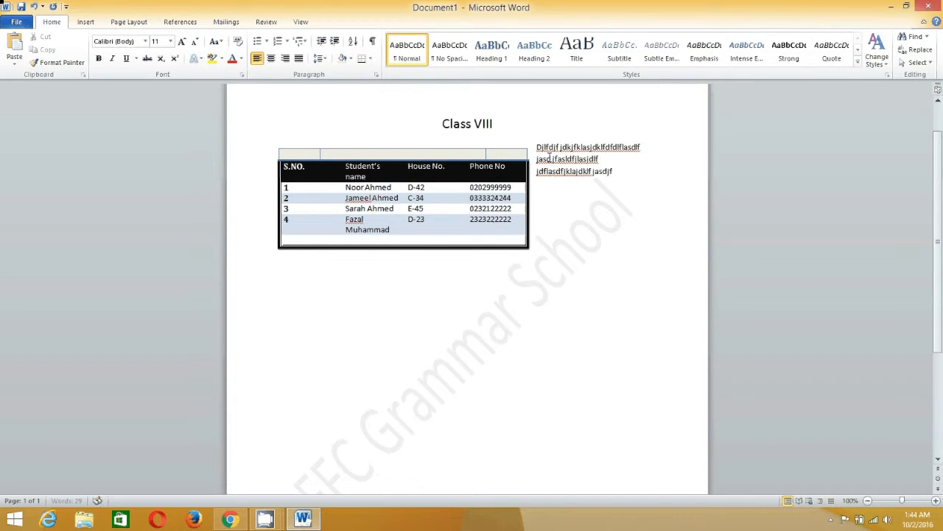
type("dasf dfjdfas dfjasdklfj")
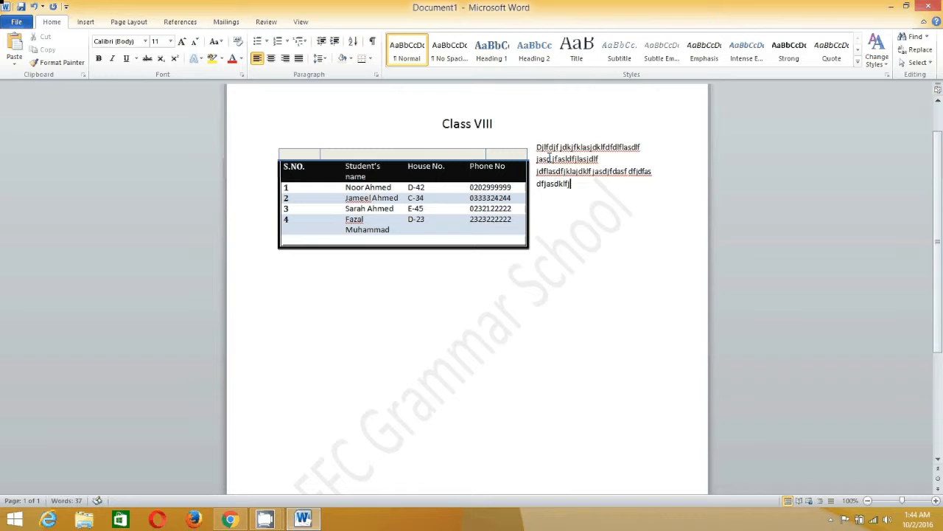
key("shift+Up")
key("shift+Up")
key("shift+Up")
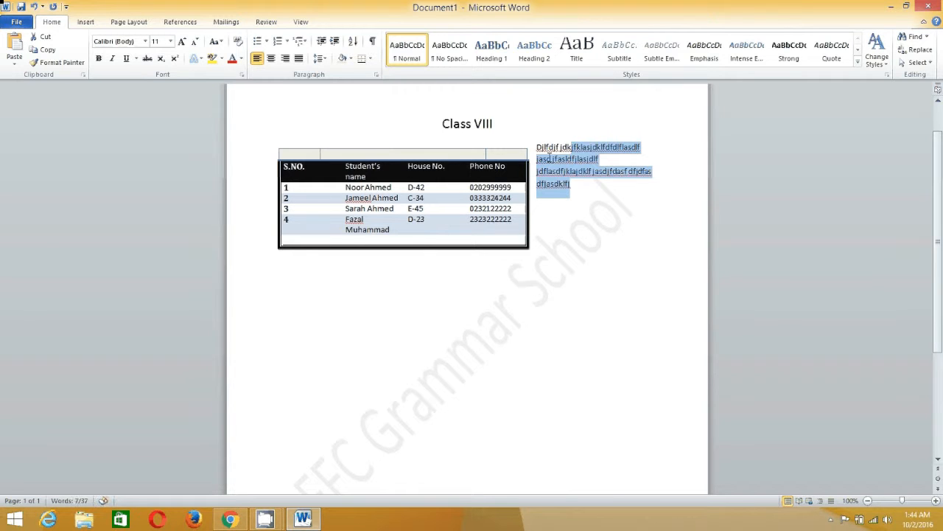
key("ctrl+c")
key("ctrl+v")
key("ctrl+v")
key("ctrl+v")
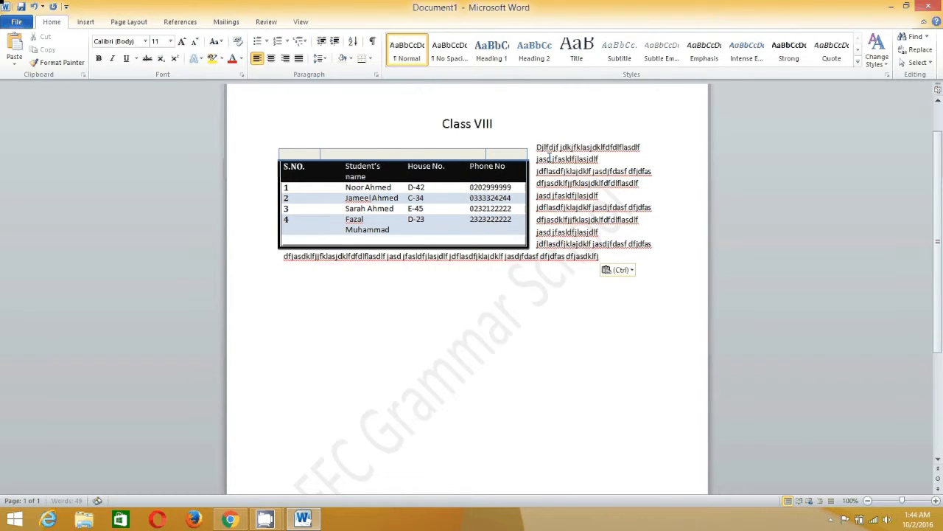
key("ctrl+v")
key("ctrl+v")
key("ctrl+v")
key("ctrl+v")
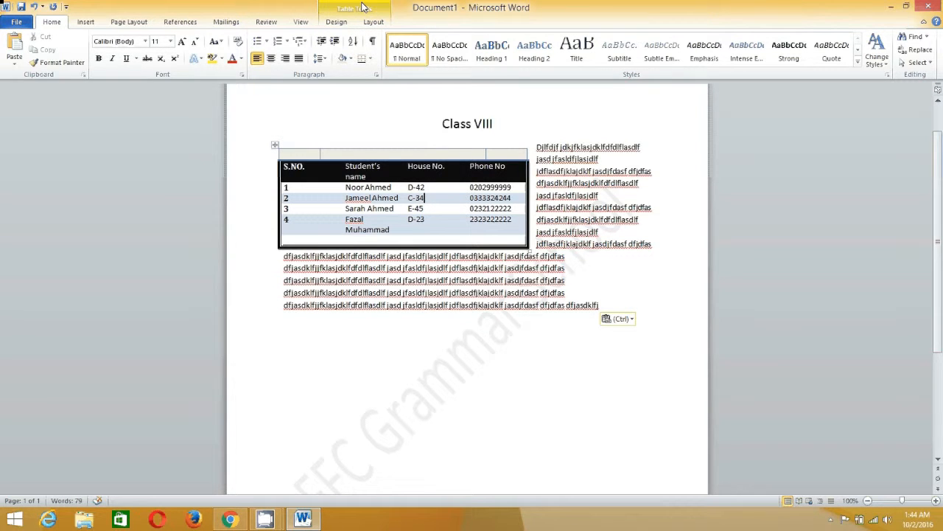
left_click(374, 22)
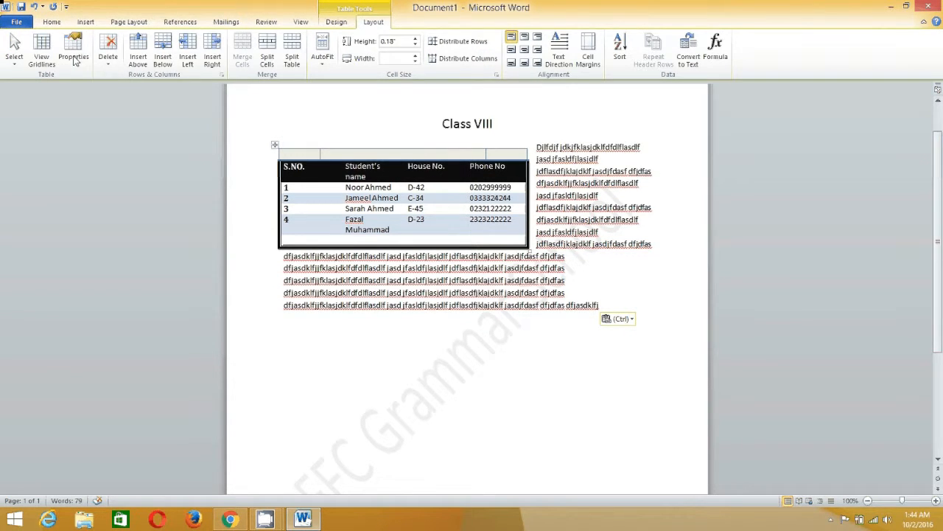
Set the table's text wrapping to None
left_click(74, 53)
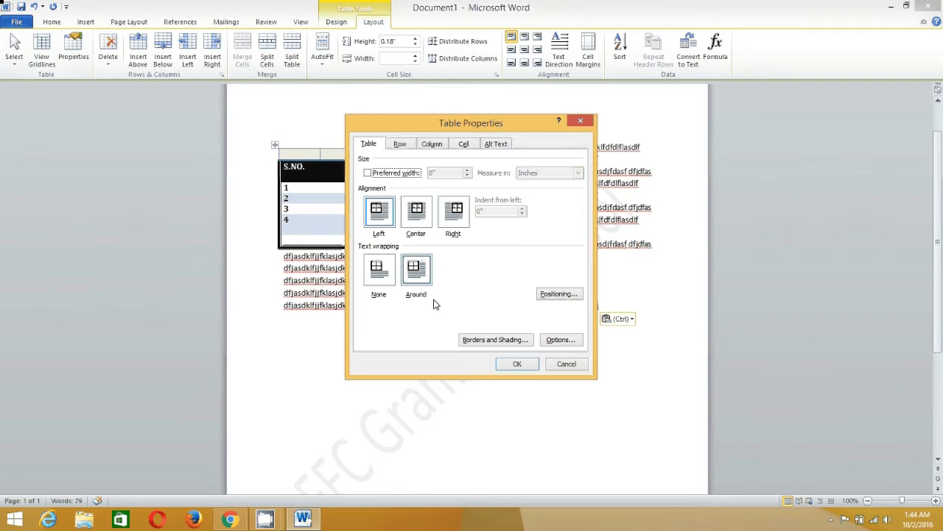
left_click(378, 271)
left_click(534, 369)
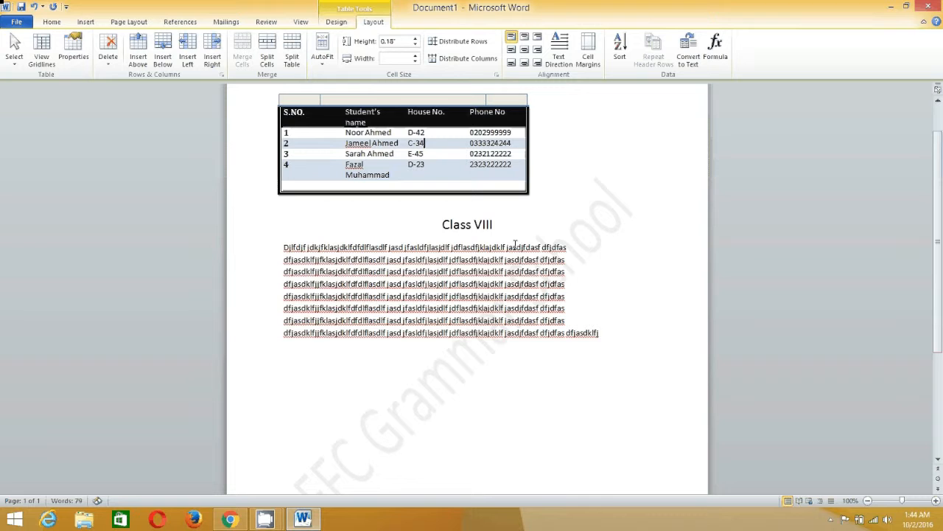
Move the Class VIII heading above the table, push the placeholder text below, and select the table
left_click(498, 219)
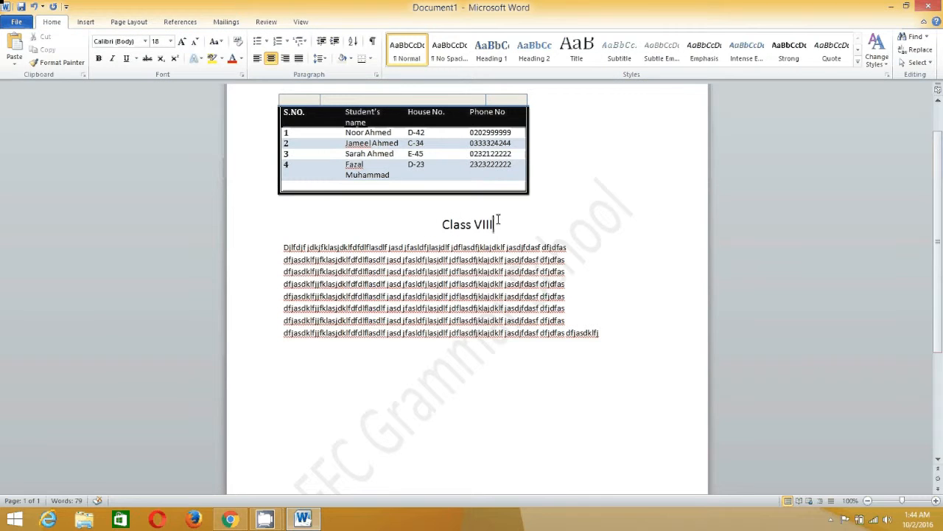
left_click_drag(499, 219, 416, 226)
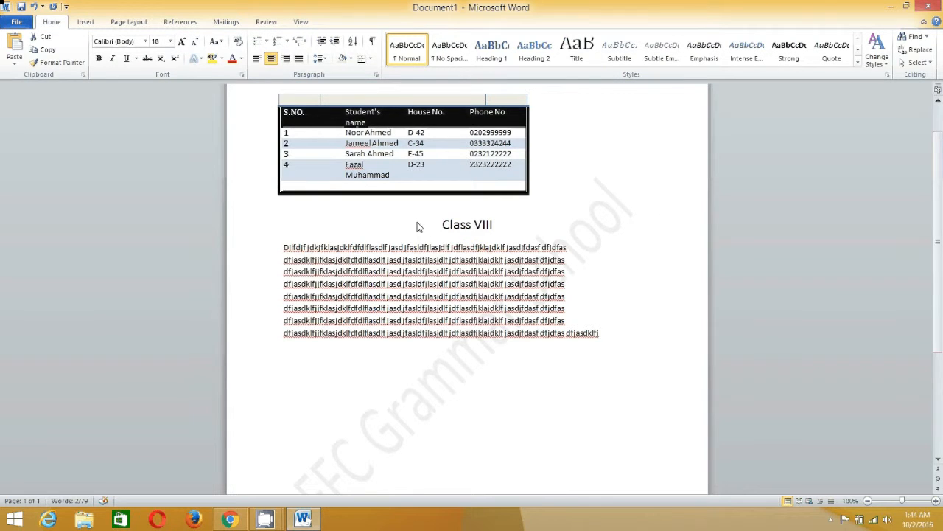
key("Delete")
key("Delete")
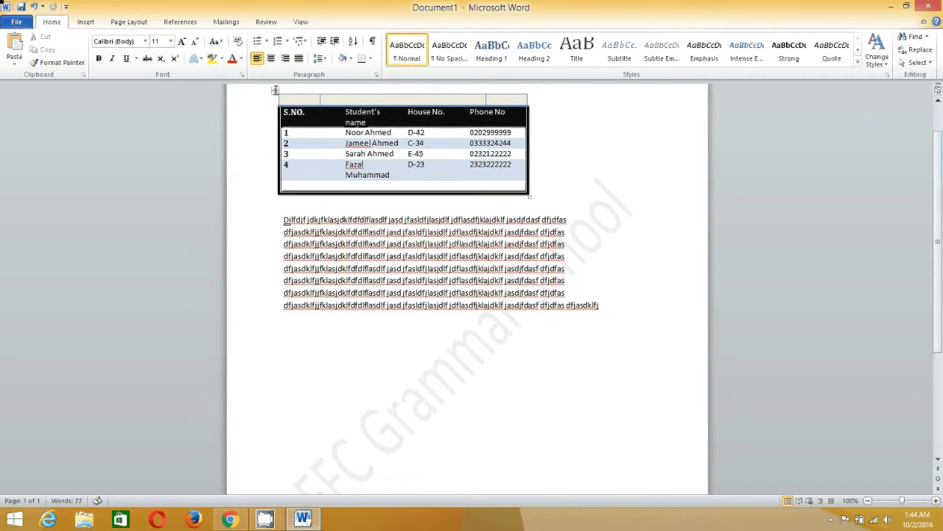
scroll(284, 100, "up", 1)
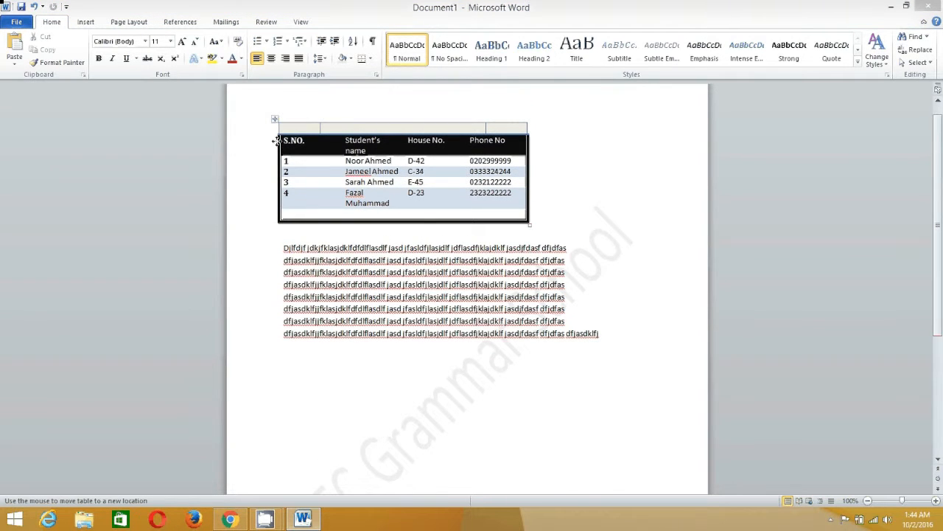
left_click_drag(275, 141, 275, 180)
left_click(304, 124)
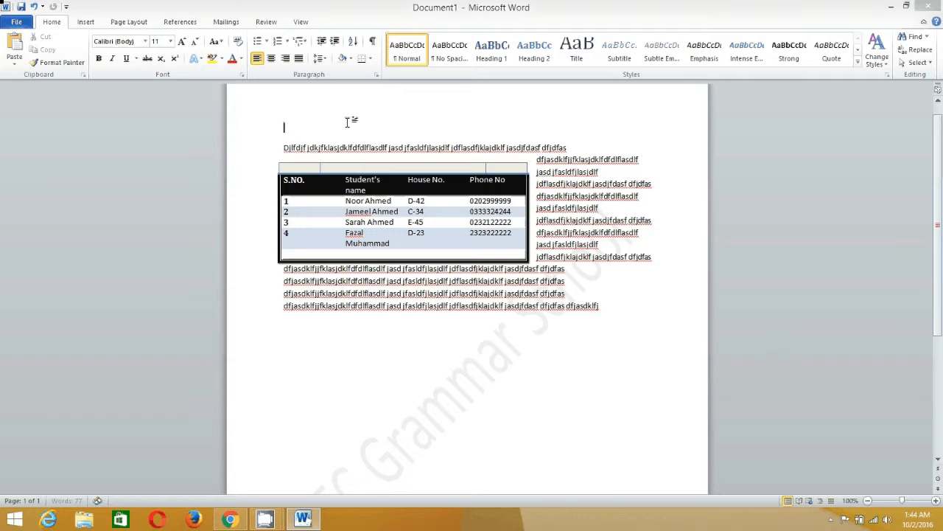
key("ctrl+v")
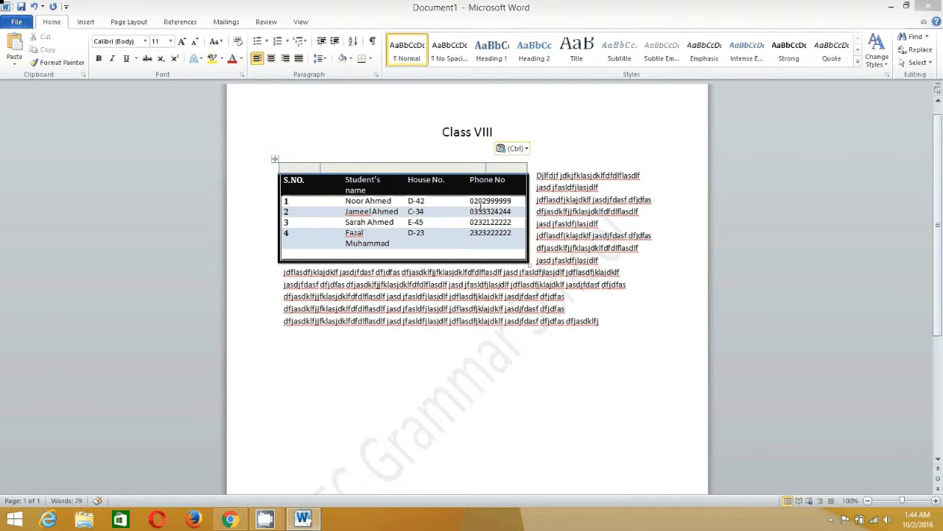
key("Return")
key("Return")
key("Return")
key("Return")
key("Return")
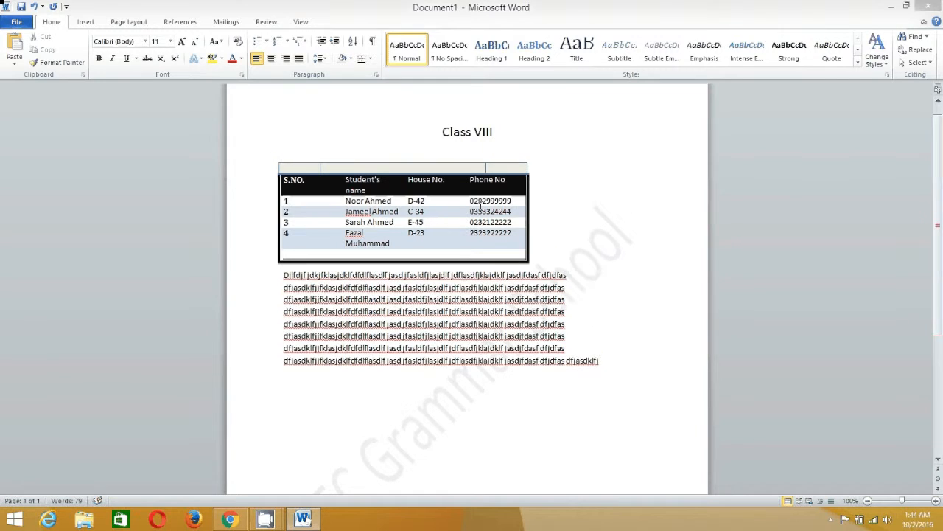
left_click(415, 233)
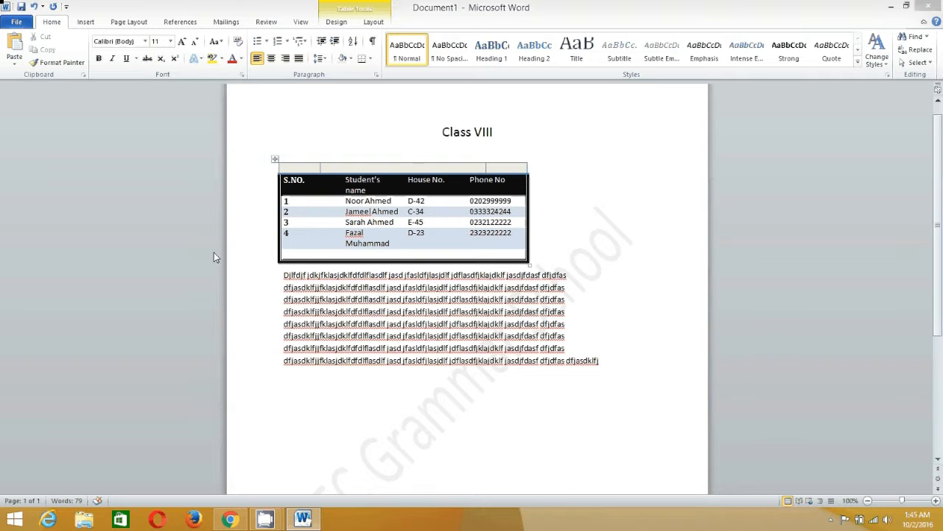
left_click(275, 162)
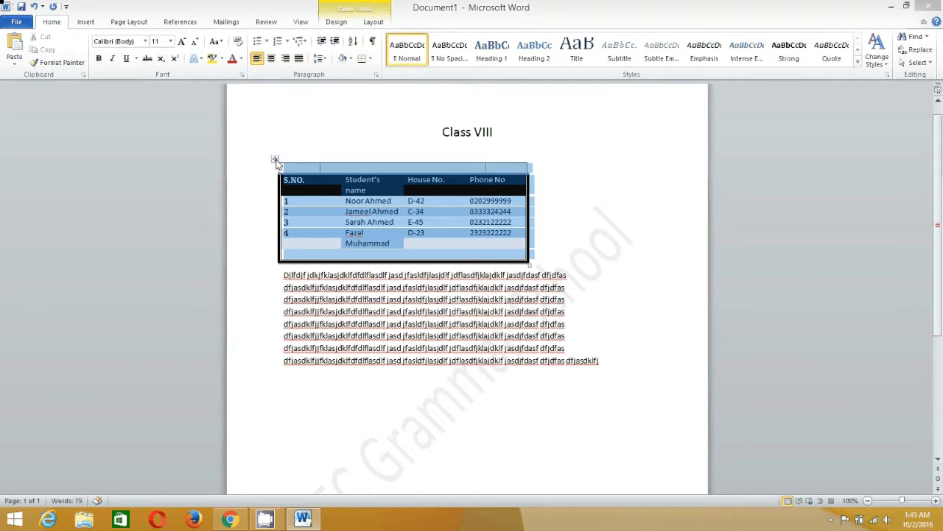
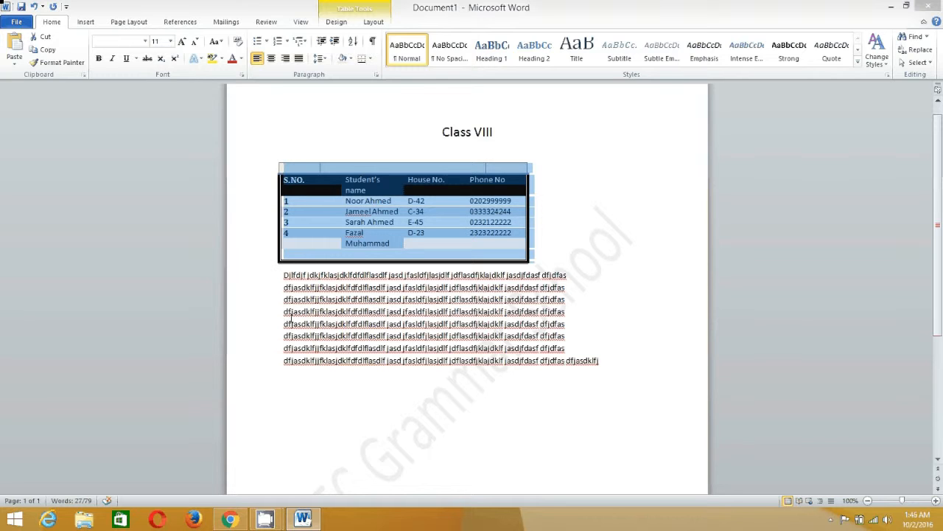
Select the filler paragraph beneath the Class VIII table, from its first word to its end
left_click_drag(283, 275, 619, 364)
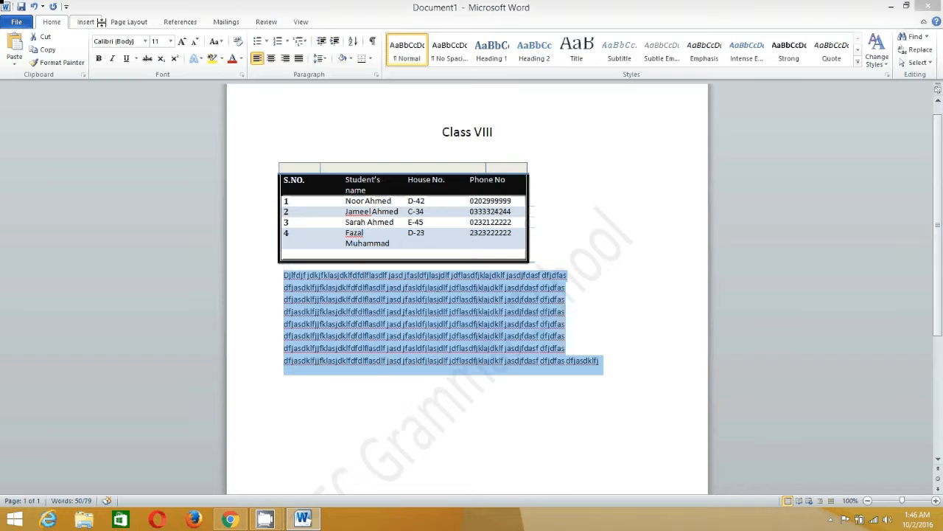
Lay out the selected filler paragraph in two columns using Page Layout Columns > Two
left_click(132, 24)
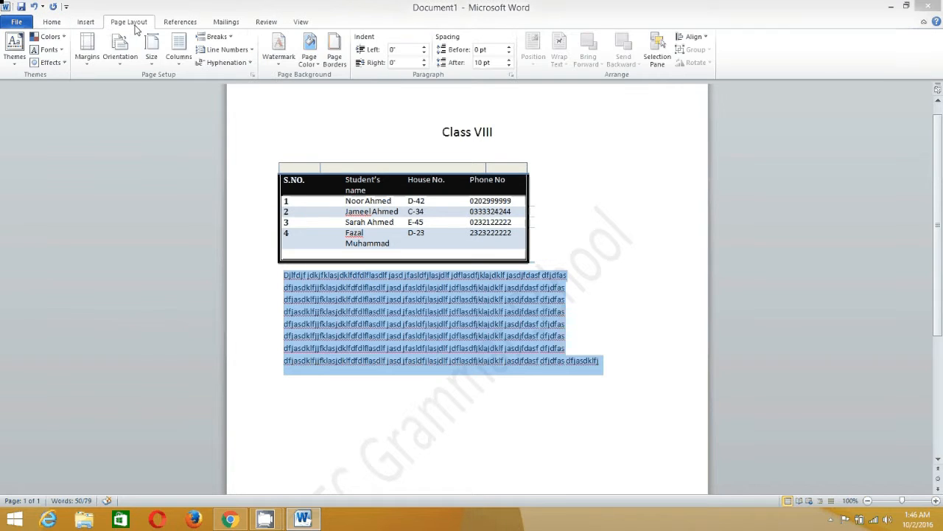
left_click(179, 67)
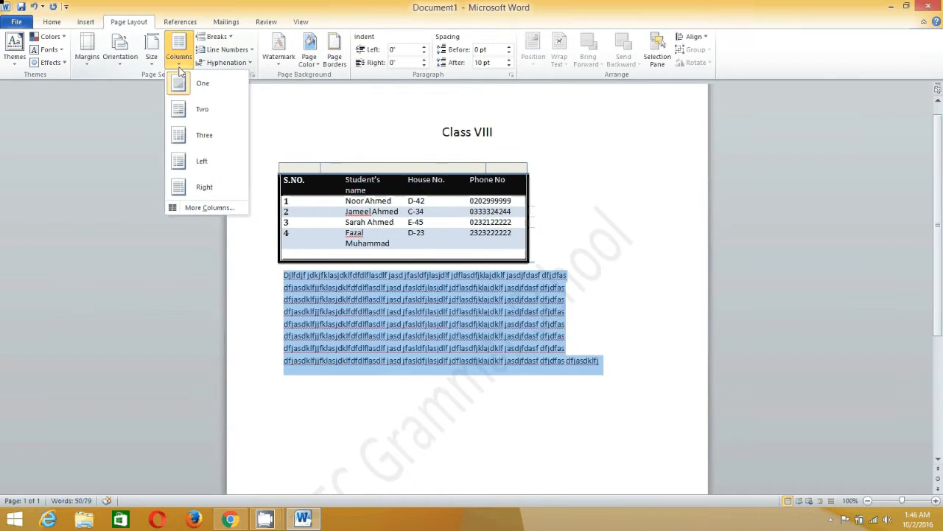
left_click(189, 111)
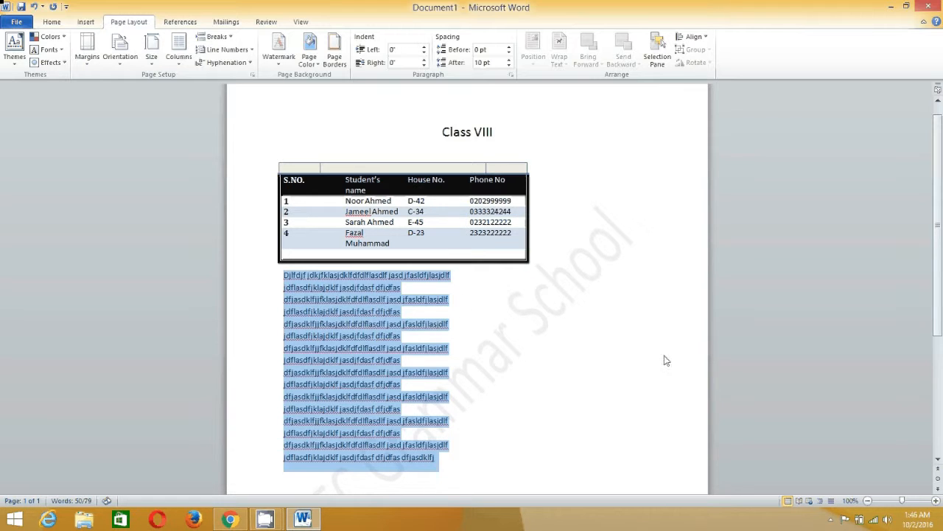
At the end of the text, type 'fdjfsd fjkl' and paste two copies of the clipboard
left_click(448, 461)
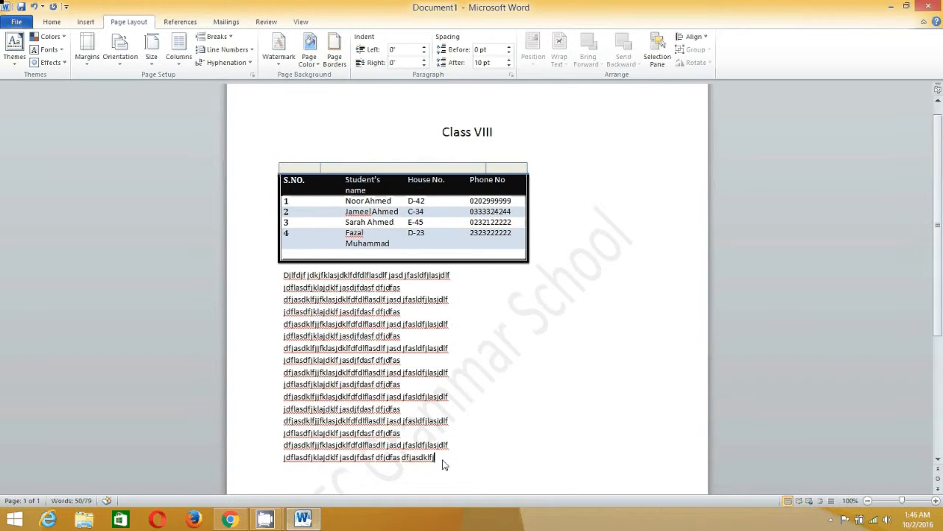
type("fdjfsd fjkl")
type("Class VIII")
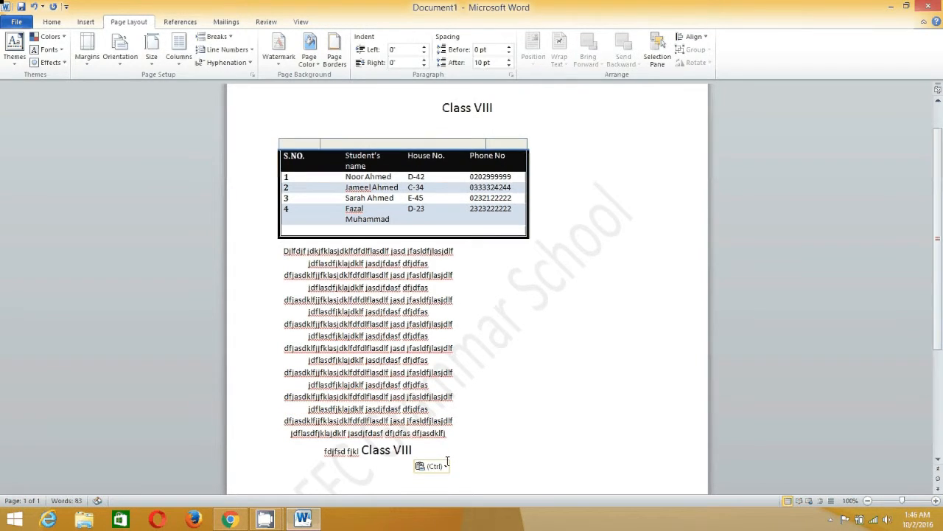
type("Class VIII")
type("Class VIII")
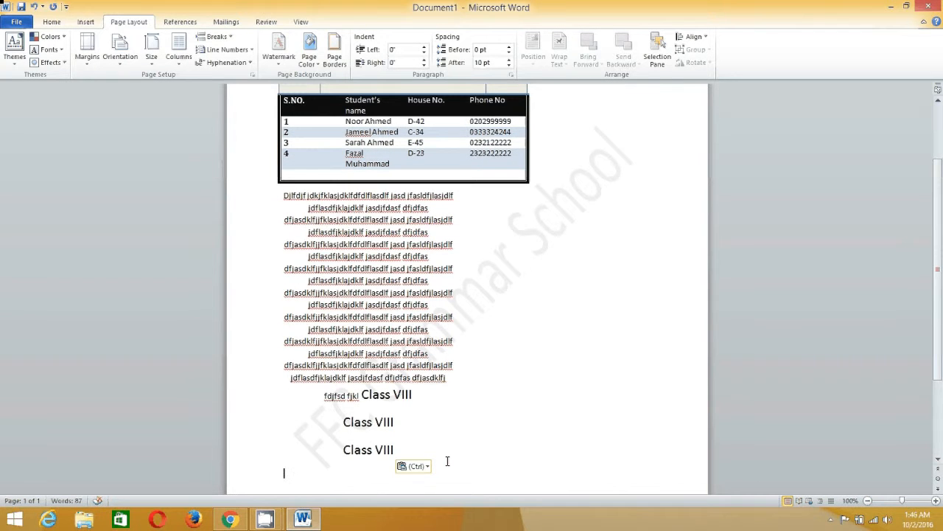
Replace the stray lines with pasted filler blocks so the columns run onto page 2
double_click(276, 195)
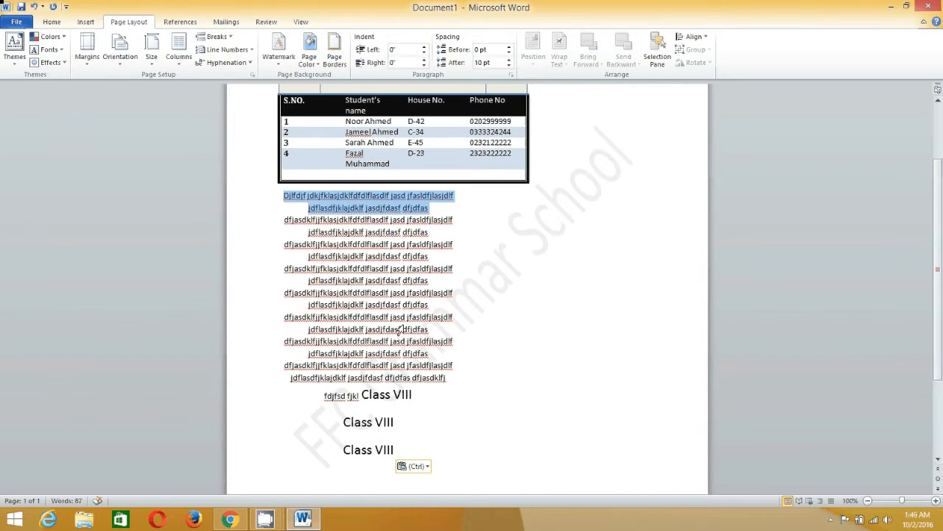
left_click_drag(402, 329, 450, 384)
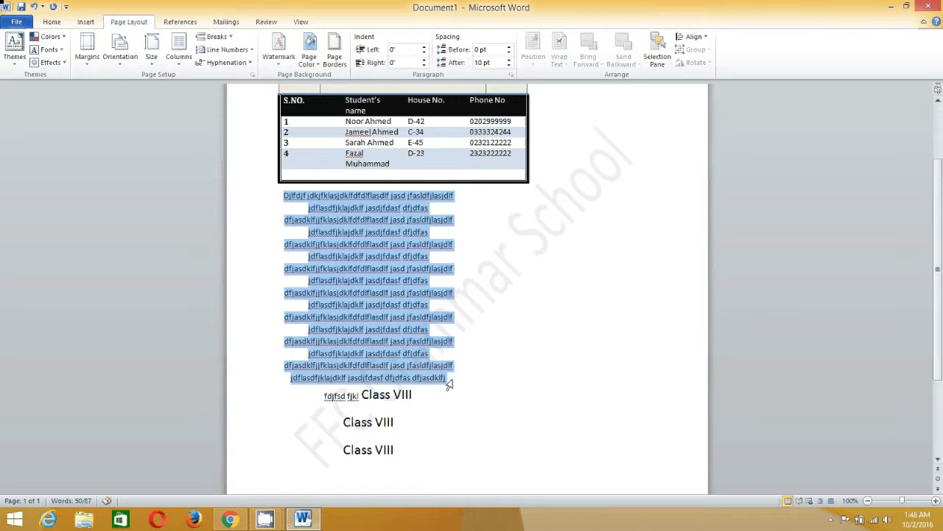
left_click_drag(323, 396, 436, 478)
key("ctrl+v")
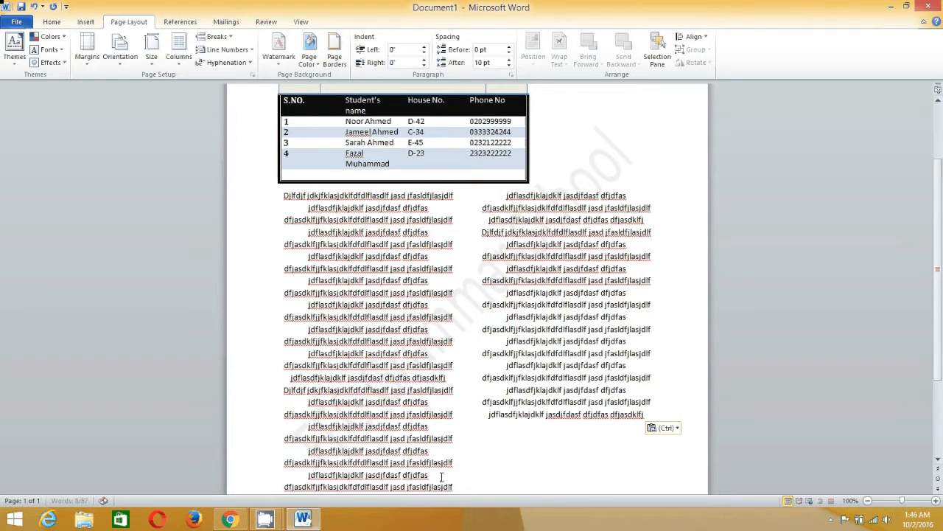
key("ctrl+v")
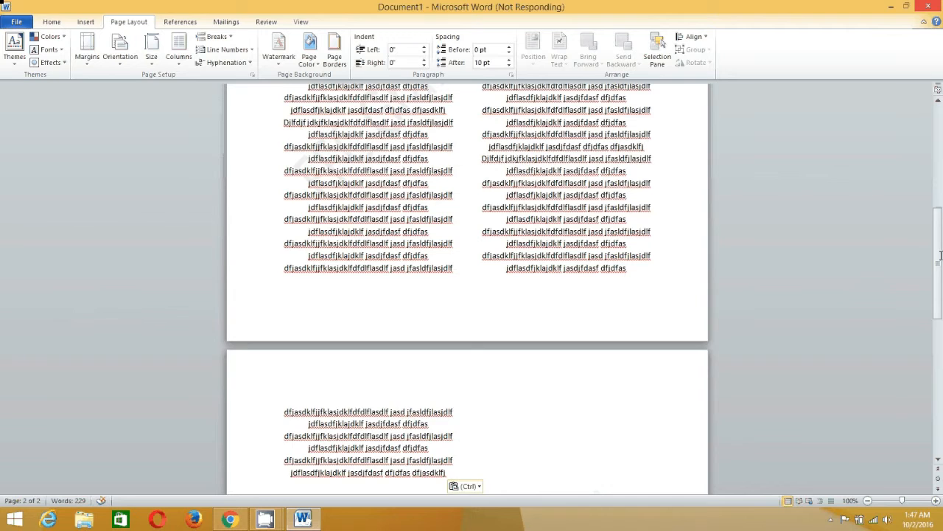
left_click_drag(941, 255, 940, 247)
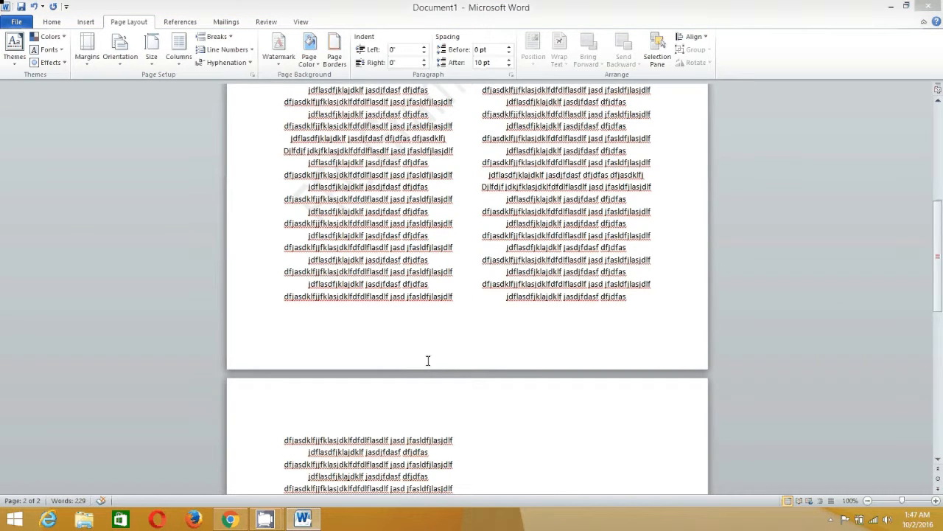
left_click(304, 520)
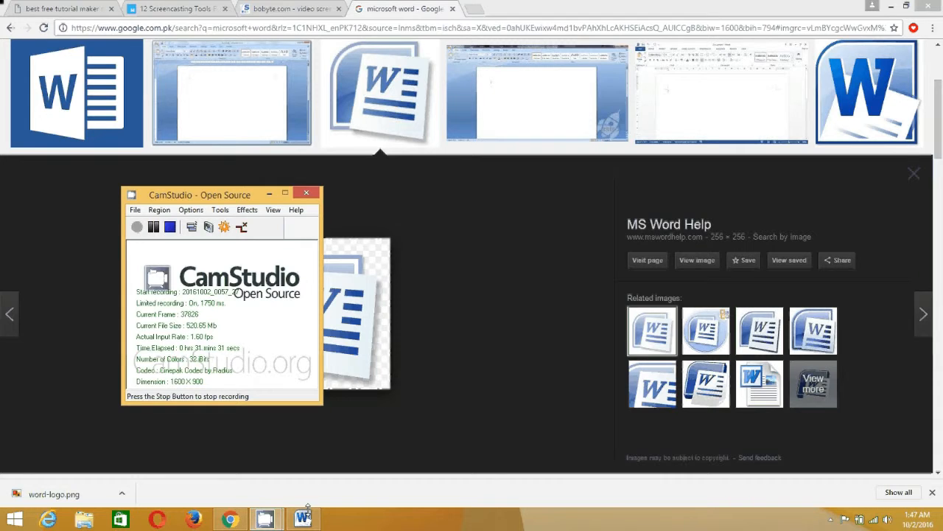
left_click(308, 508)
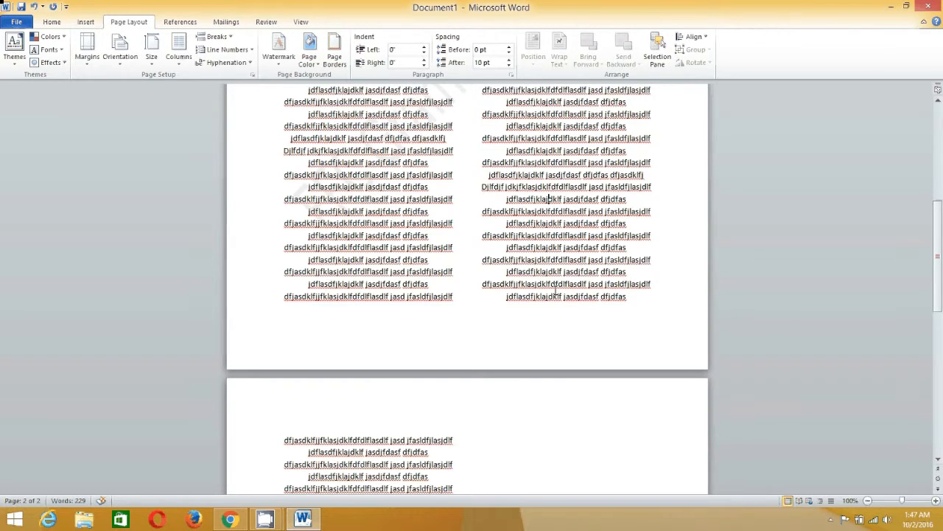
Return to the top of the document and show the View ribbon
scroll(555, 290, "up", 10)
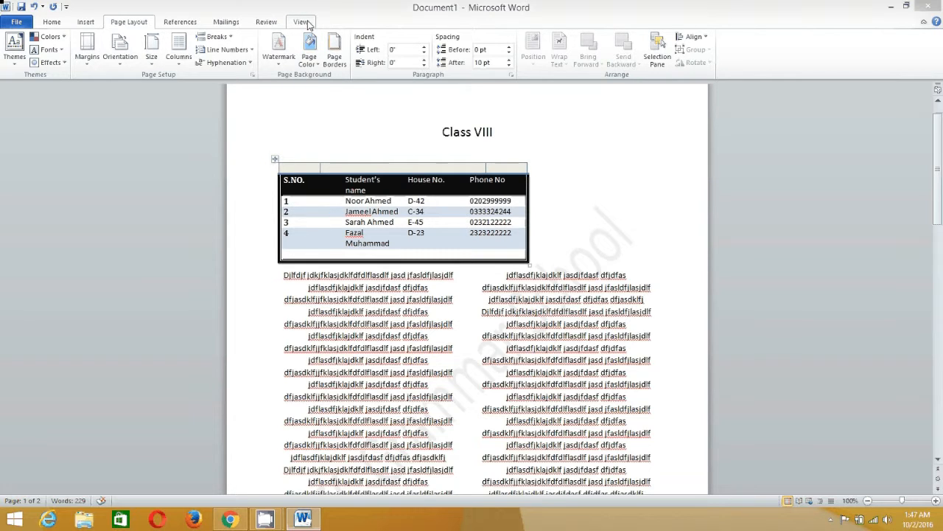
left_click(304, 23)
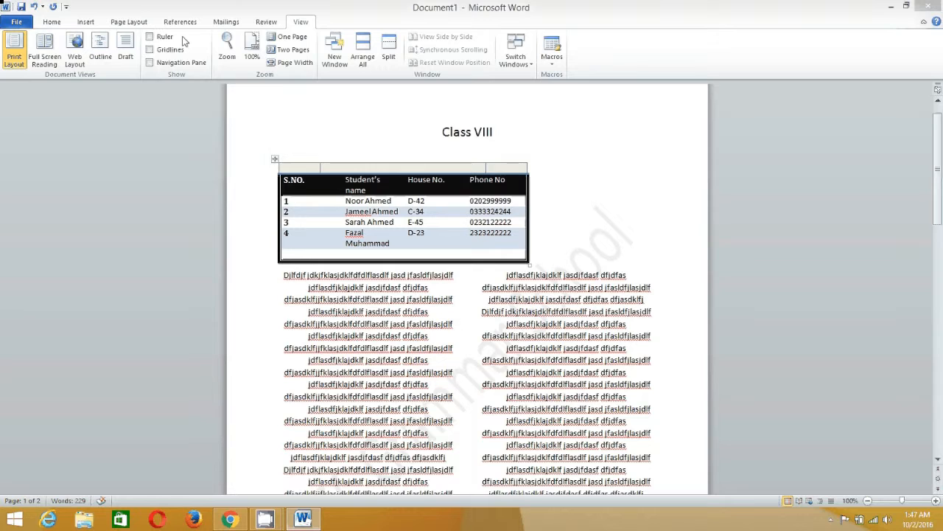
Turn on the Ruler and scroll through both pages of the two-column text and back
left_click(151, 37)
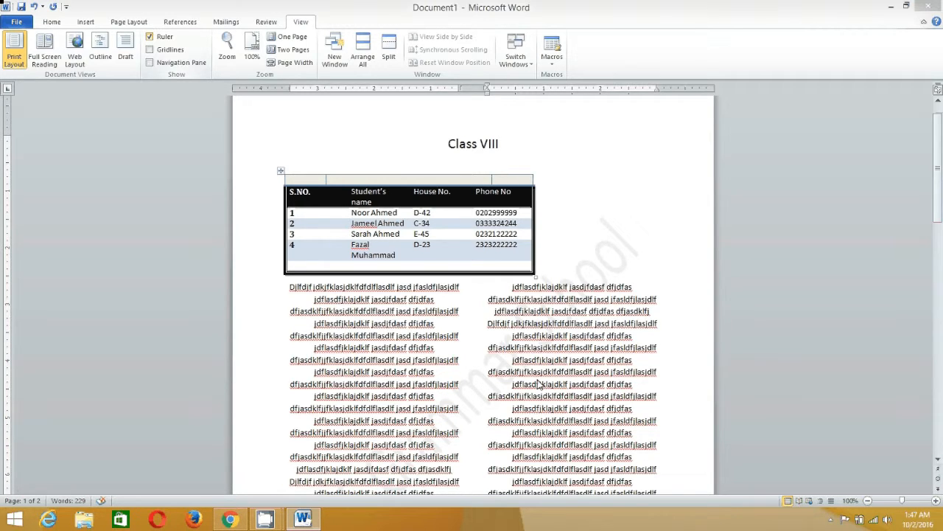
scroll(540, 384, "down", 1)
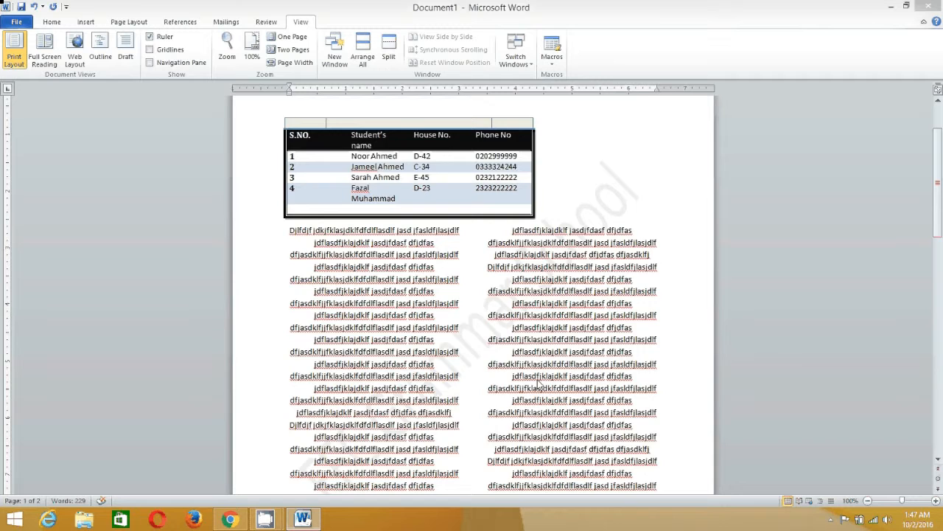
scroll(540, 384, "up", 2)
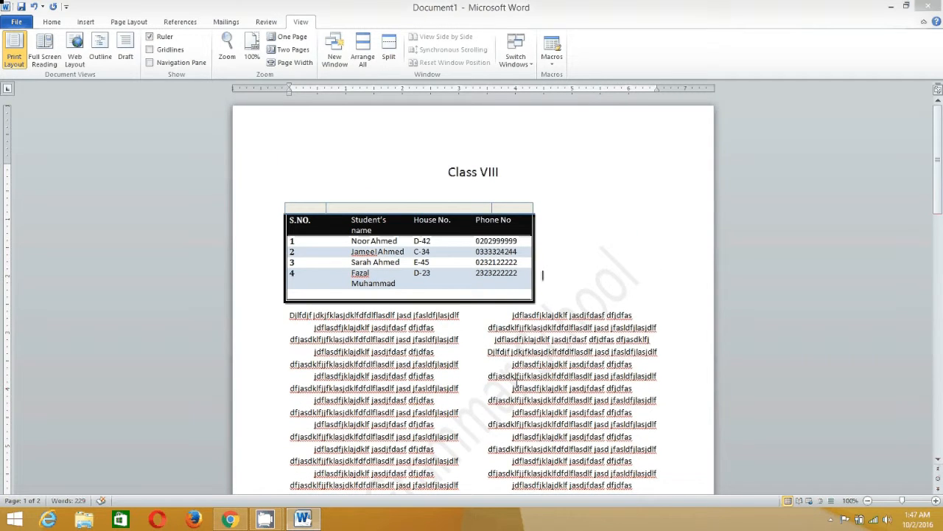
scroll(516, 382, "down", 3)
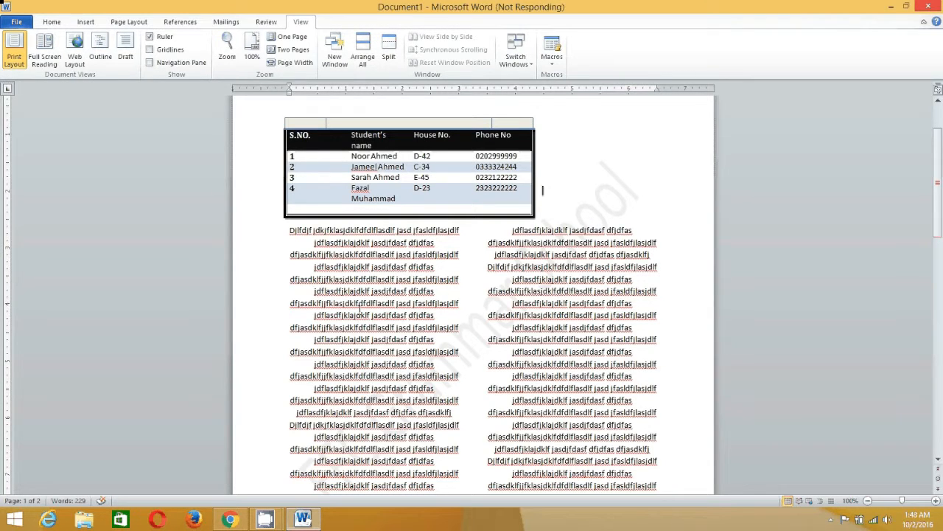
scroll(373, 373, "down", 15)
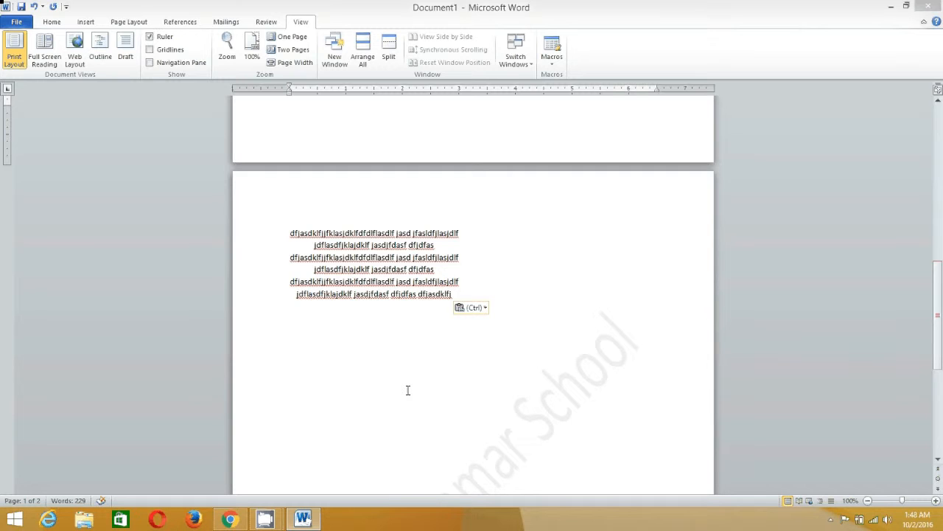
scroll(384, 347, "up", 12)
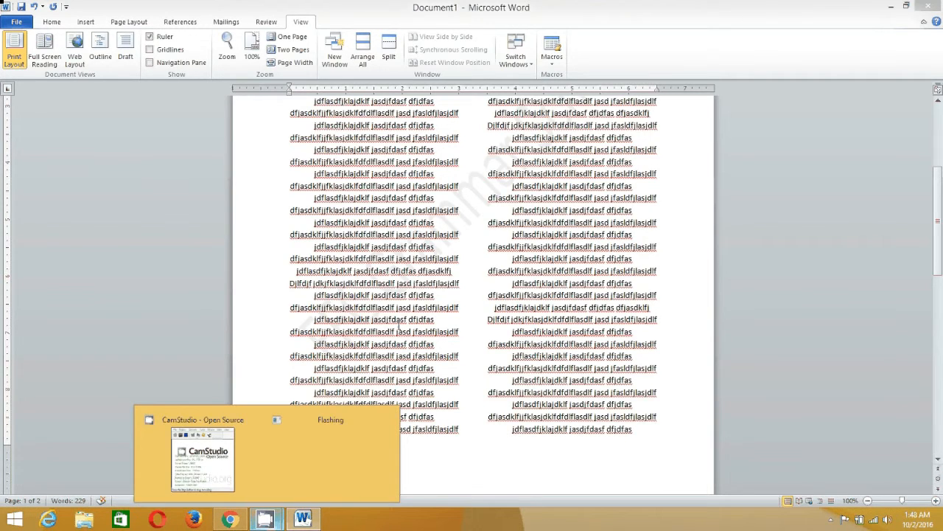
scroll(399, 326, "up", 1)
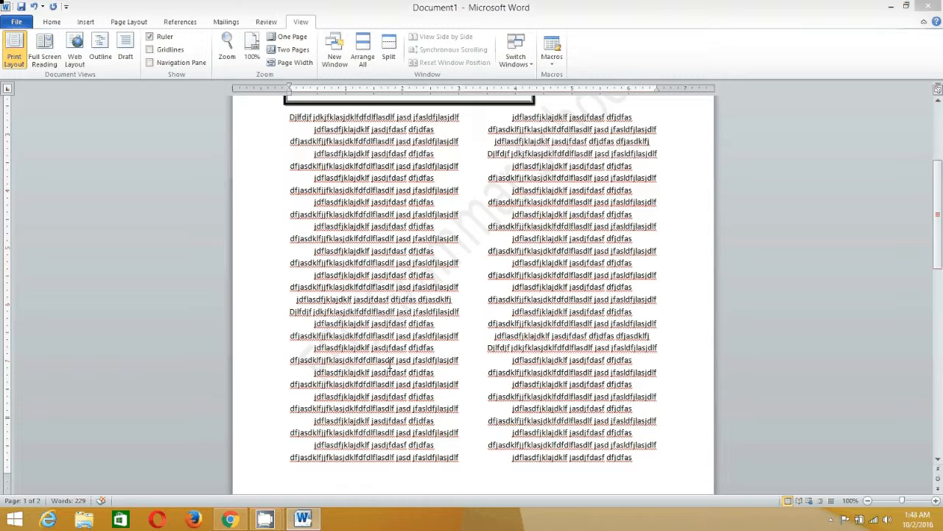
scroll(390, 361, "up", 5)
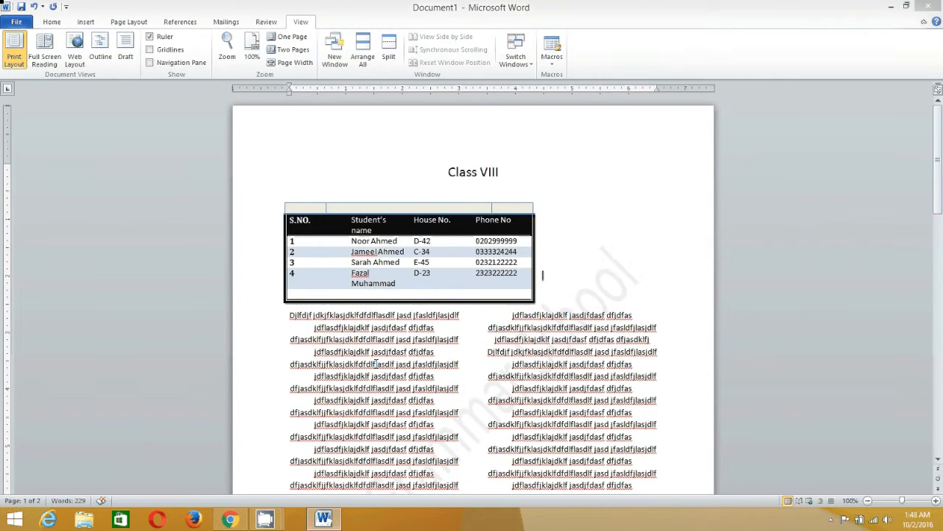
Pick the Oval shape from Insert > Shapes so it is ready to draw
left_click(87, 22)
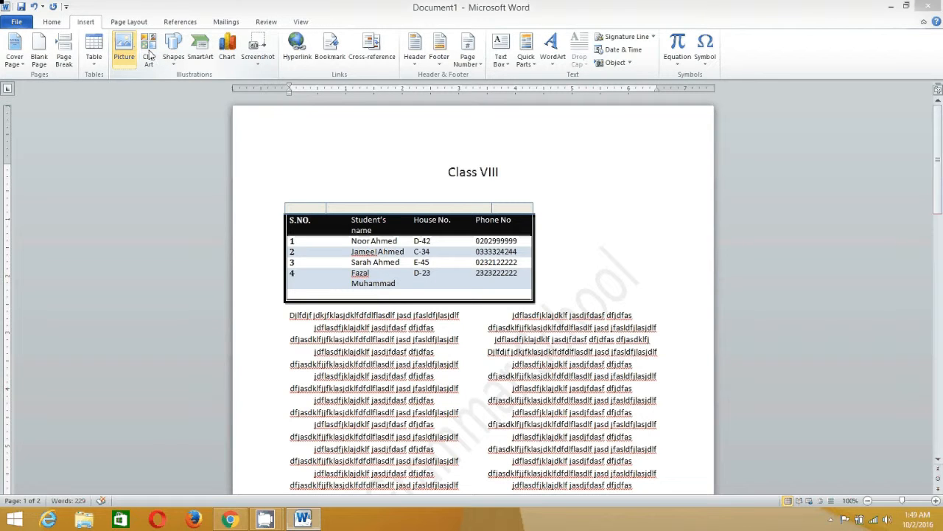
left_click(174, 58)
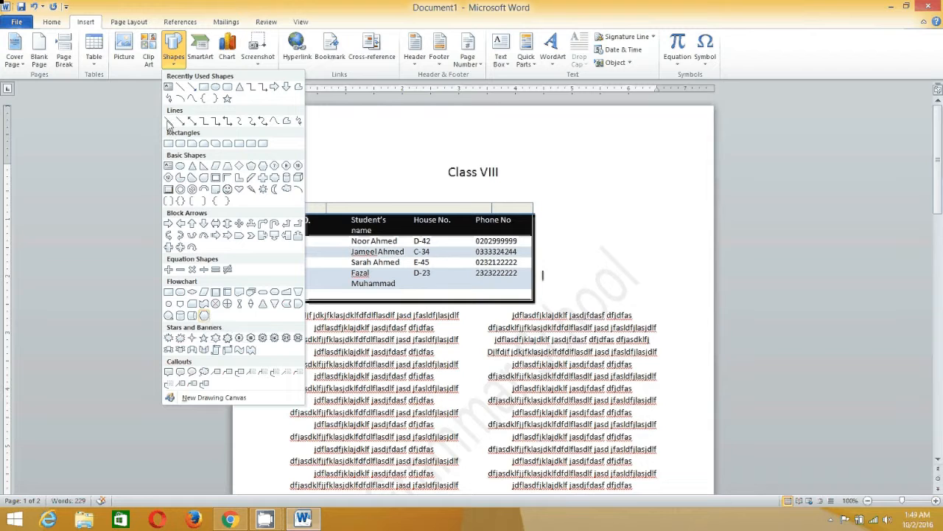
left_click(215, 88)
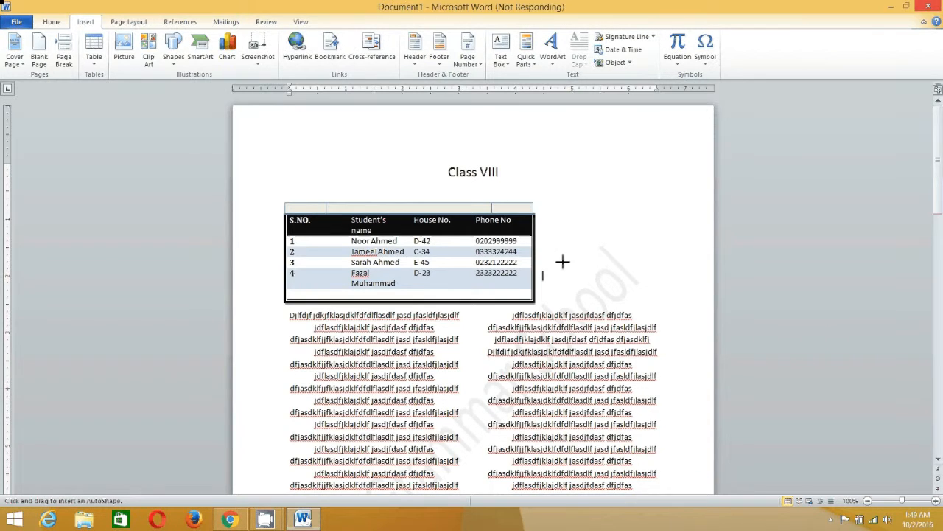
scroll(564, 259, "down", 1)
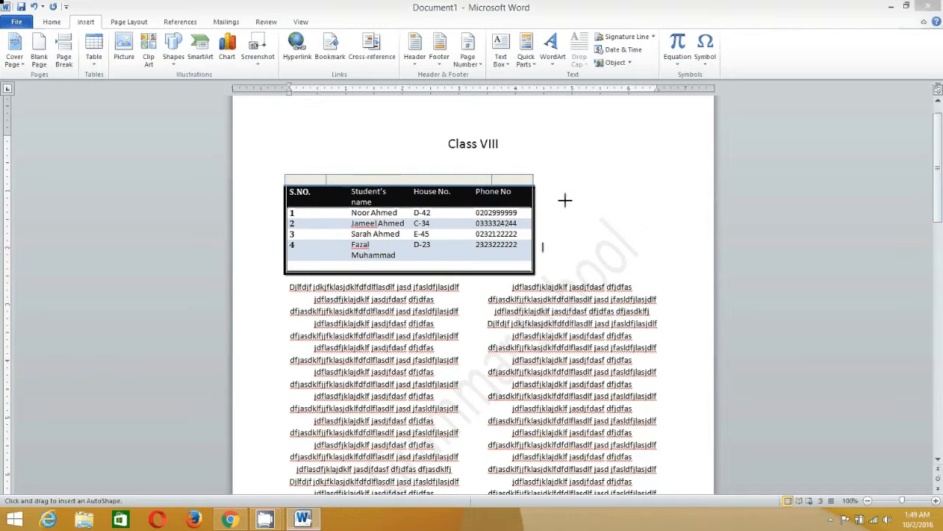
scroll(634, 259, "down", 1)
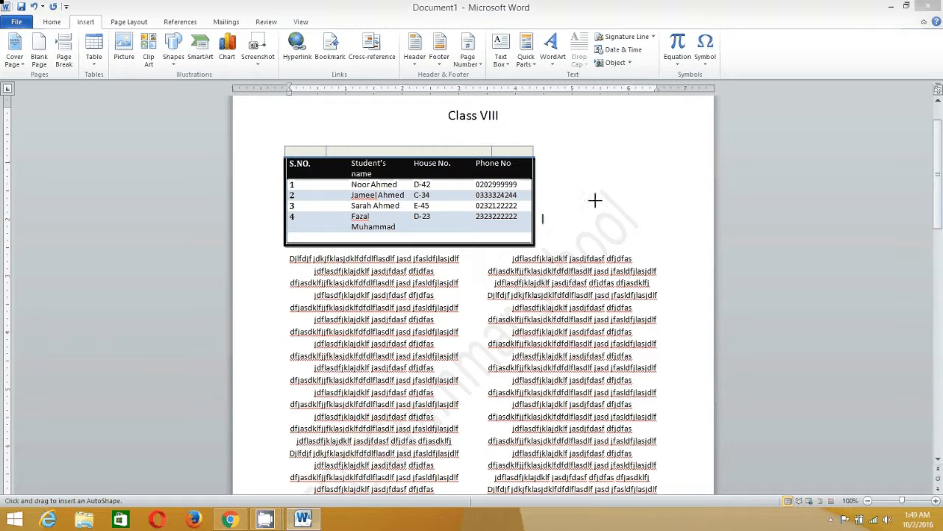
Draw an oval right of the Class VIII table and add the text 'Earth' inside it
left_click_drag(632, 230, 553, 168)
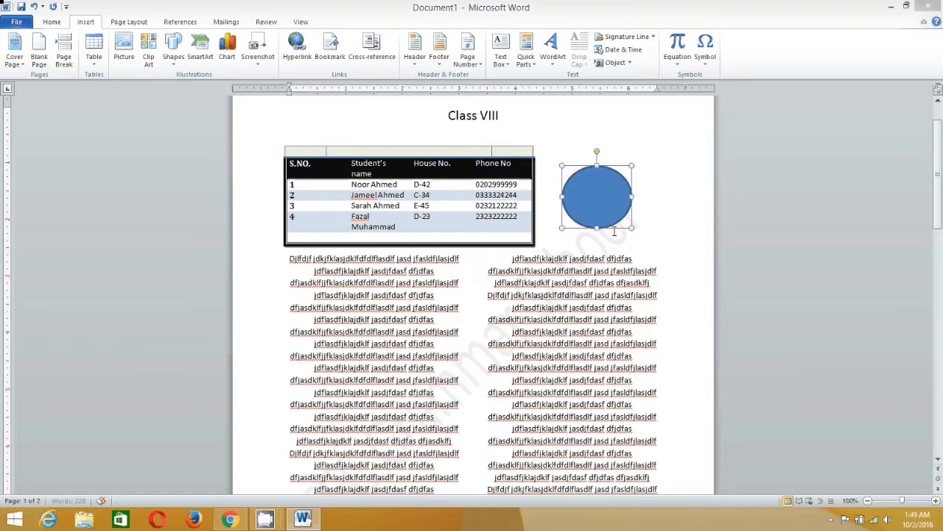
left_click(576, 177)
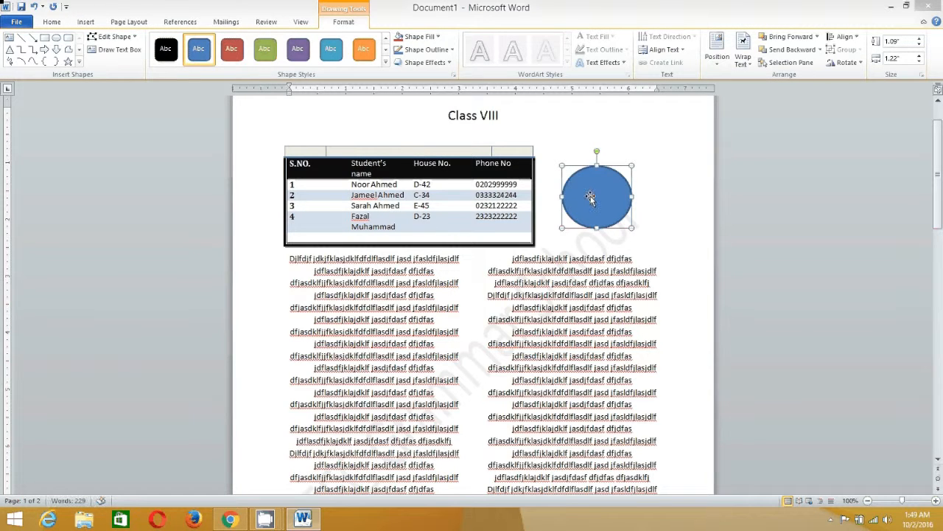
right_click(591, 197)
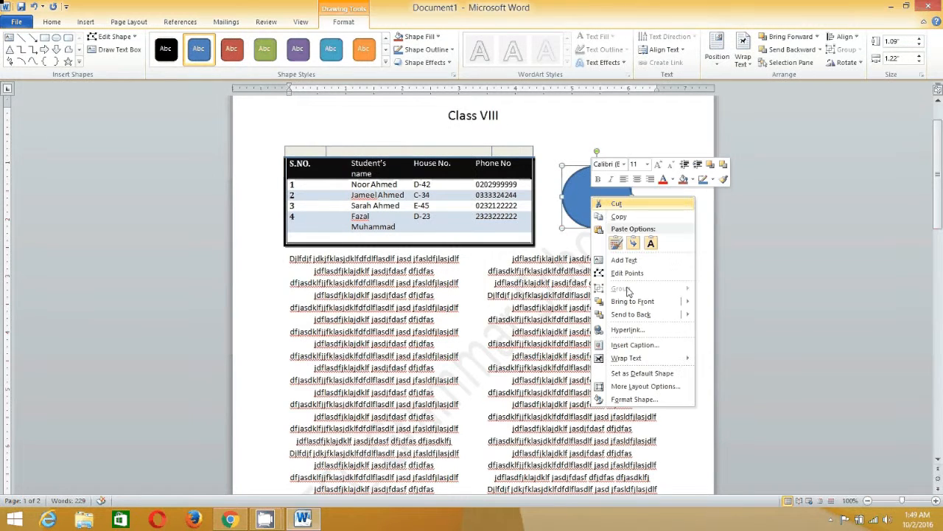
left_click(625, 260)
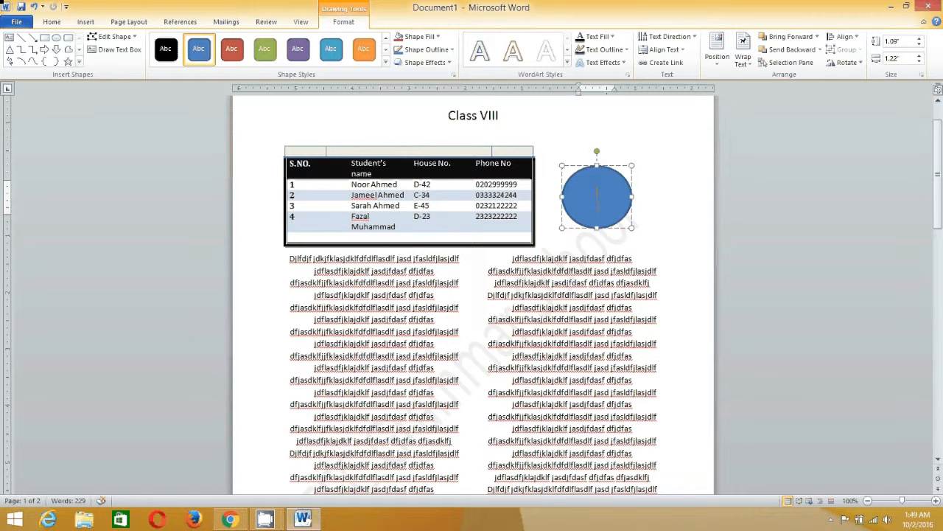
type("Earth")
Give the Earth oval a light green shape style and a 2¼ pt dark orange-brown outline
left_click(386, 62)
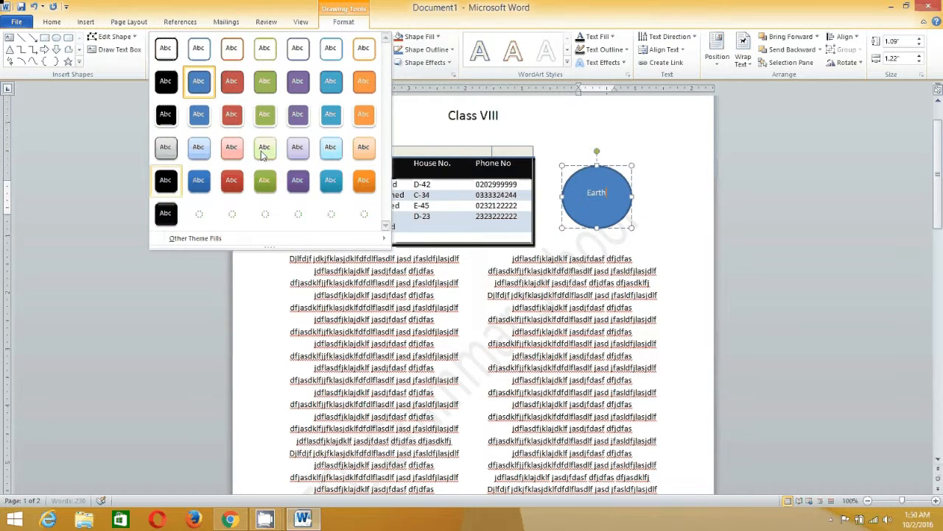
left_click(263, 154)
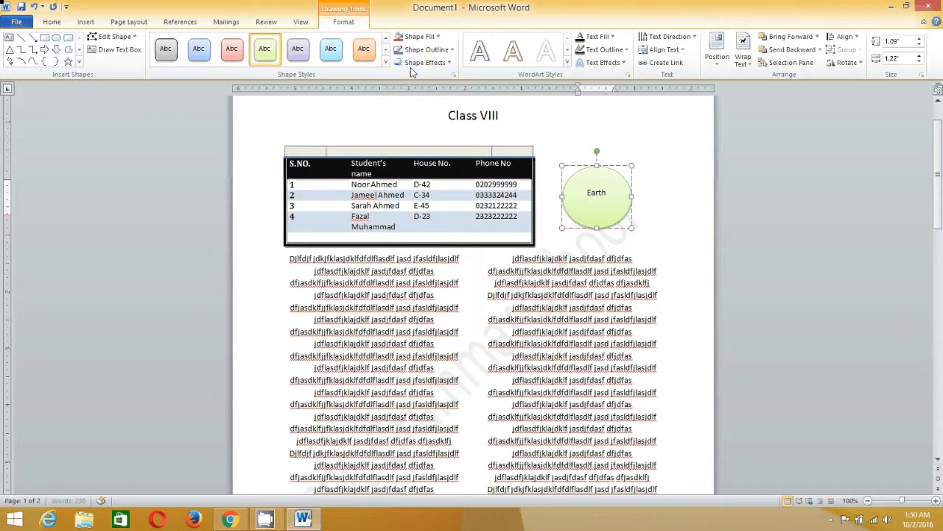
left_click(452, 51)
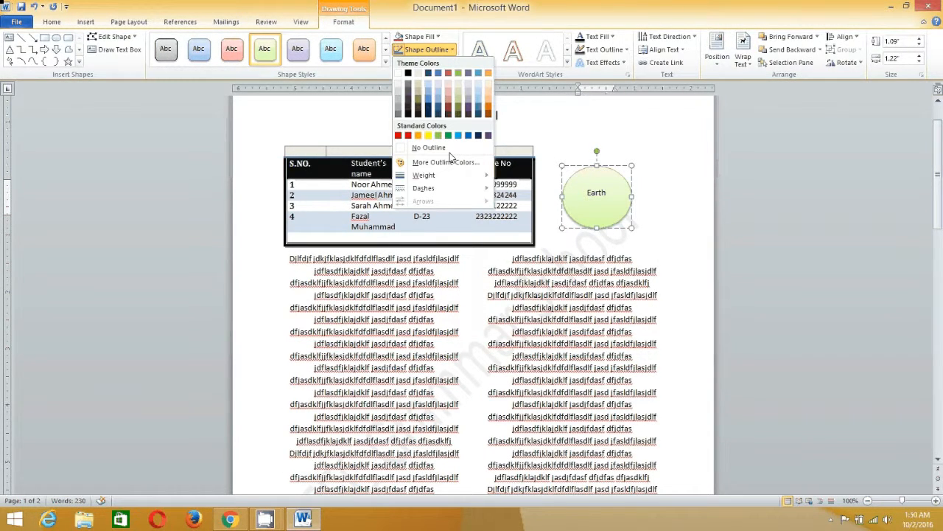
mouse_move(485, 182)
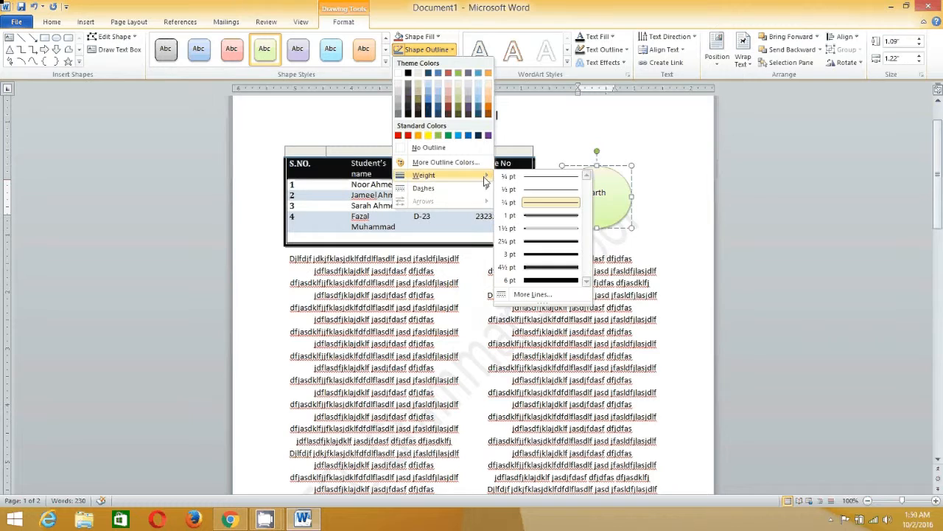
left_click(537, 245)
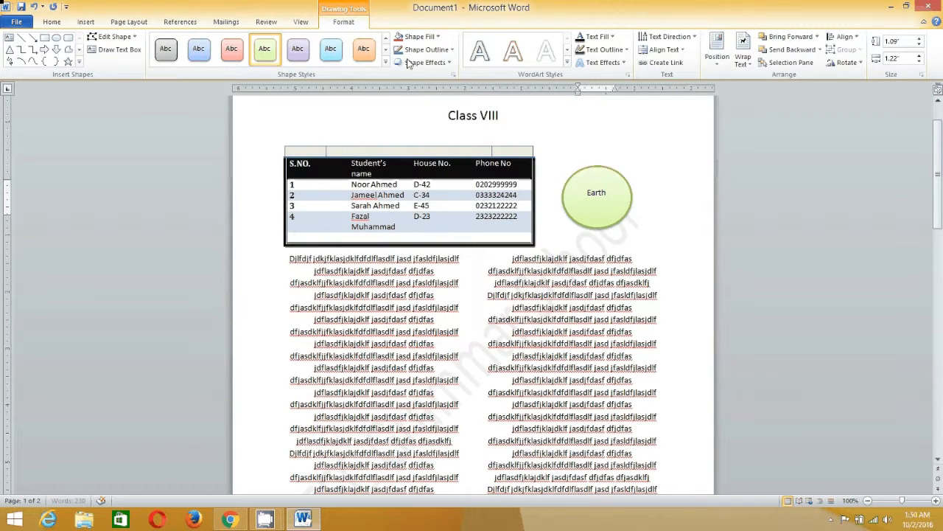
left_click(450, 50)
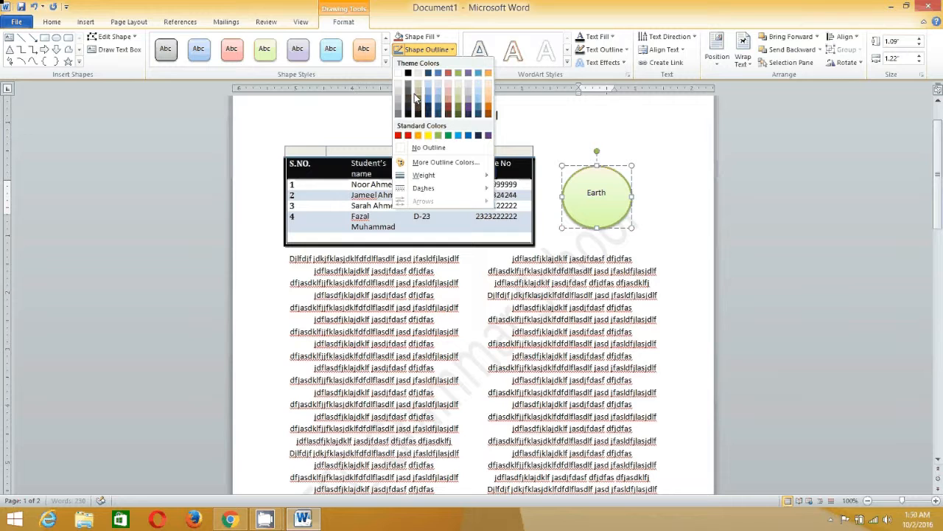
left_click(488, 113)
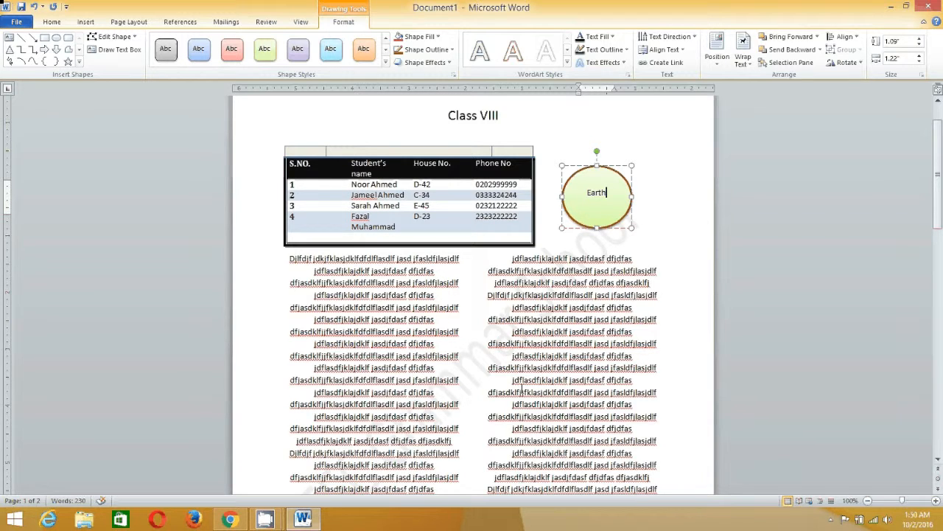
scroll(522, 389, "down", 1)
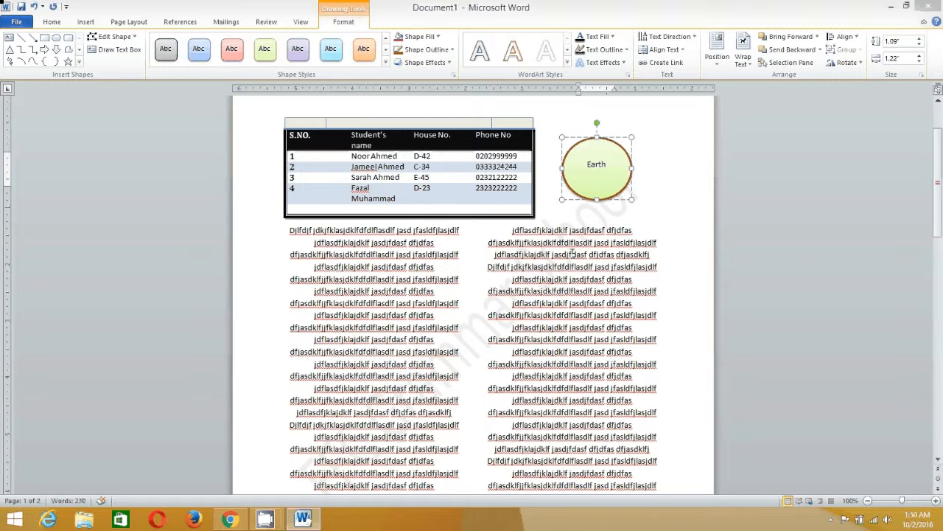
scroll(701, 266, "down", 1)
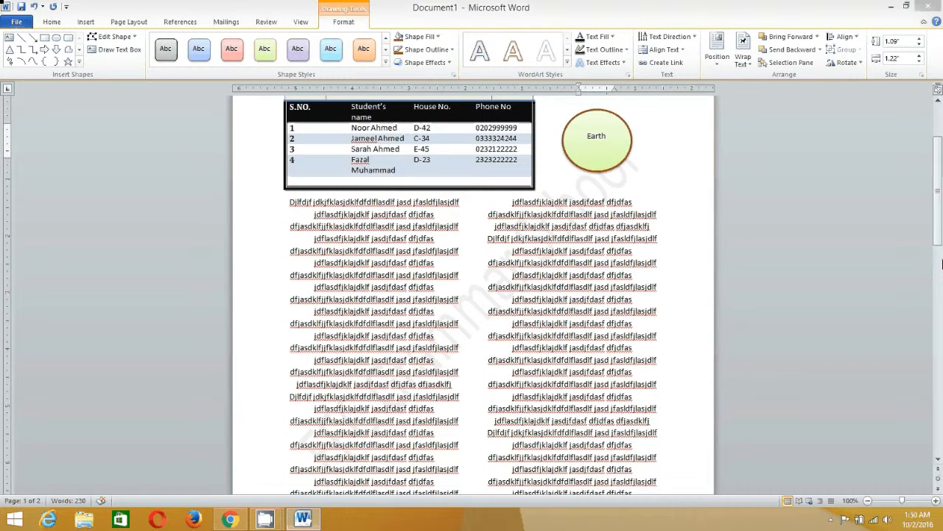
Place the insertion point in the blank area below page 2's text and show the Clip Art pane
left_click(940, 282)
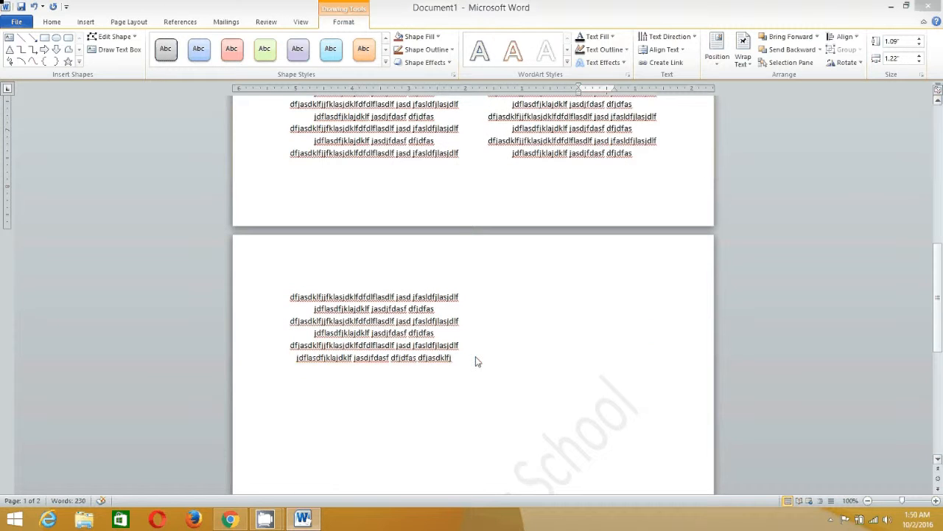
triple_click(346, 415)
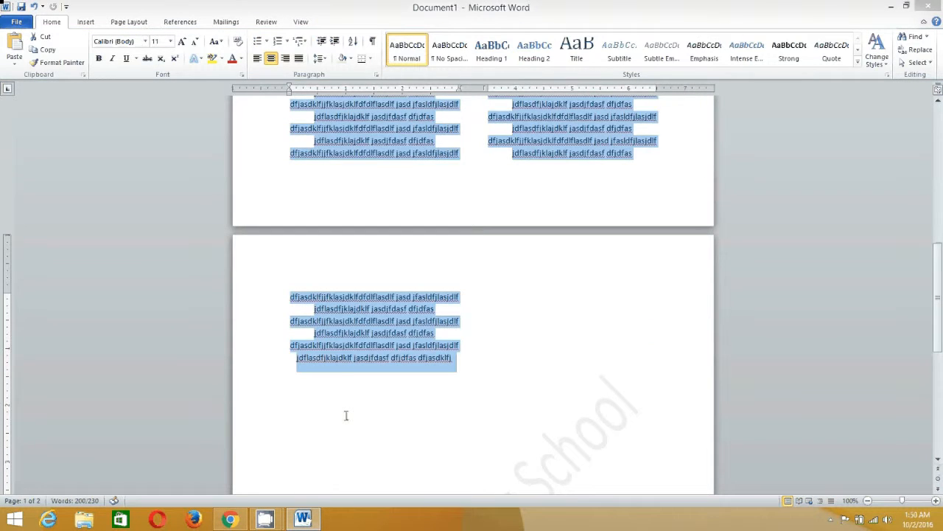
left_click(346, 420)
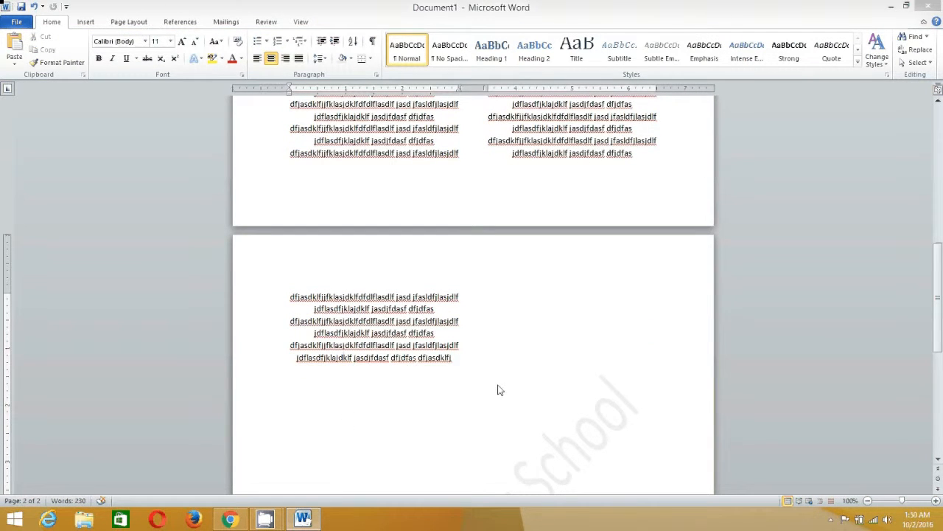
left_click(463, 359)
double_click(369, 426)
left_click(86, 22)
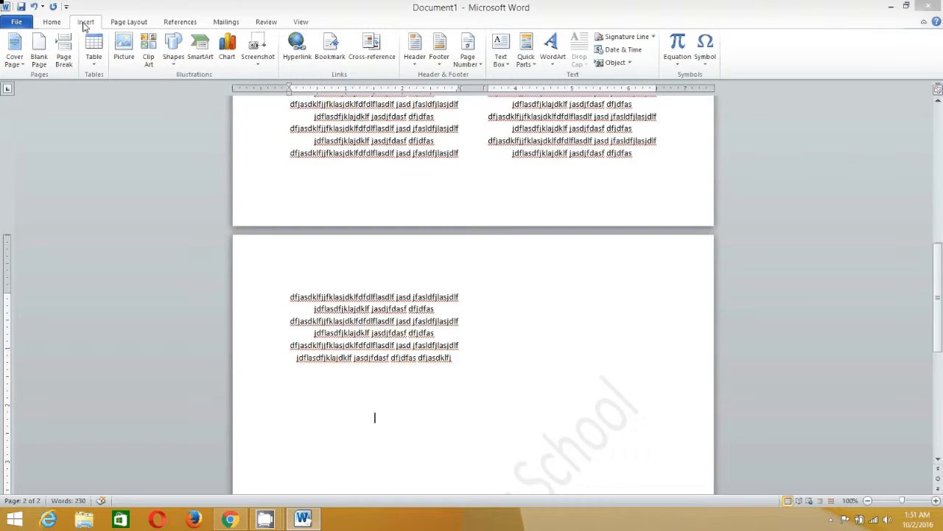
left_click(149, 48)
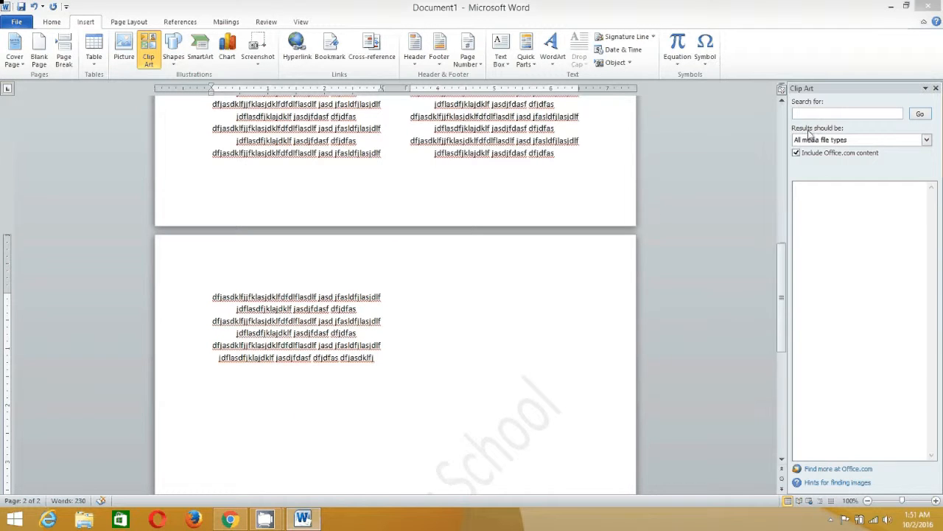
Search the Clip Art pane for 'flower'
left_click(815, 114)
type("fl")
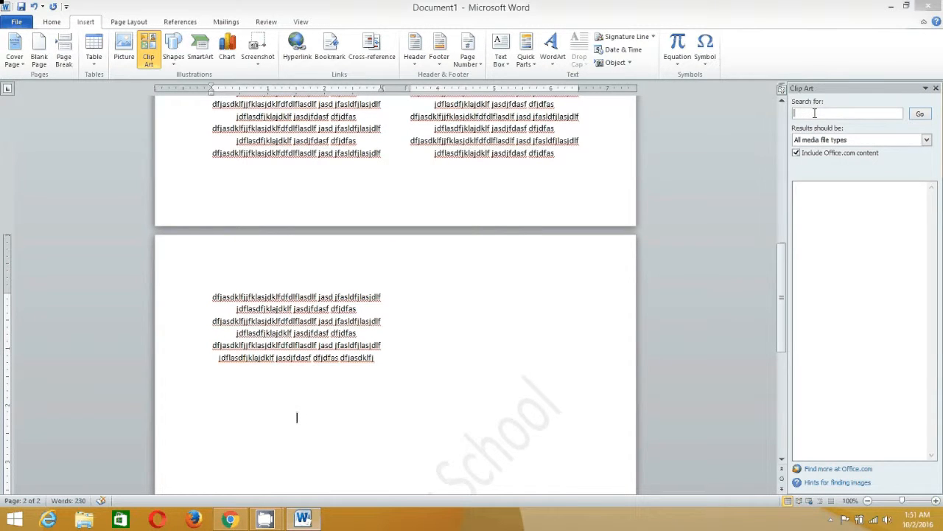
type("ower")
left_click(924, 115)
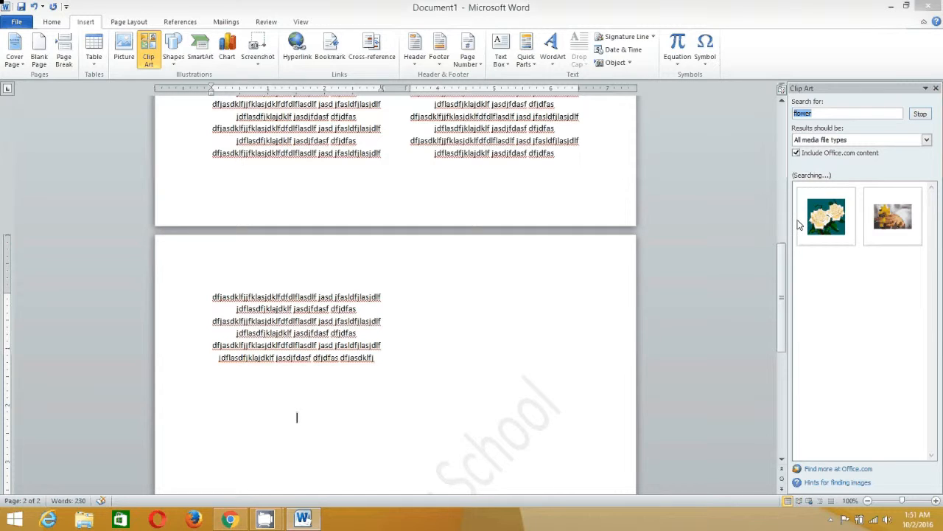
Insert the red flower clip art result below the text on page 2
right_click(831, 214)
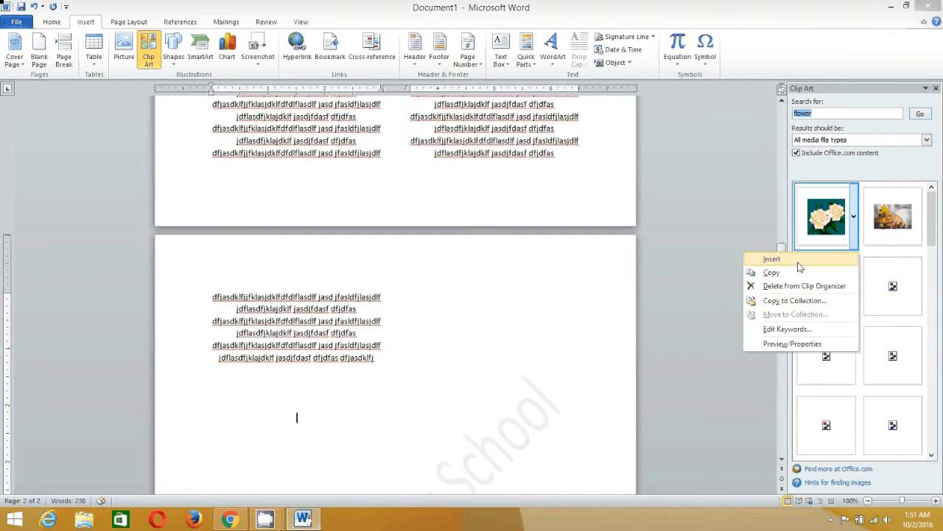
left_click(934, 225)
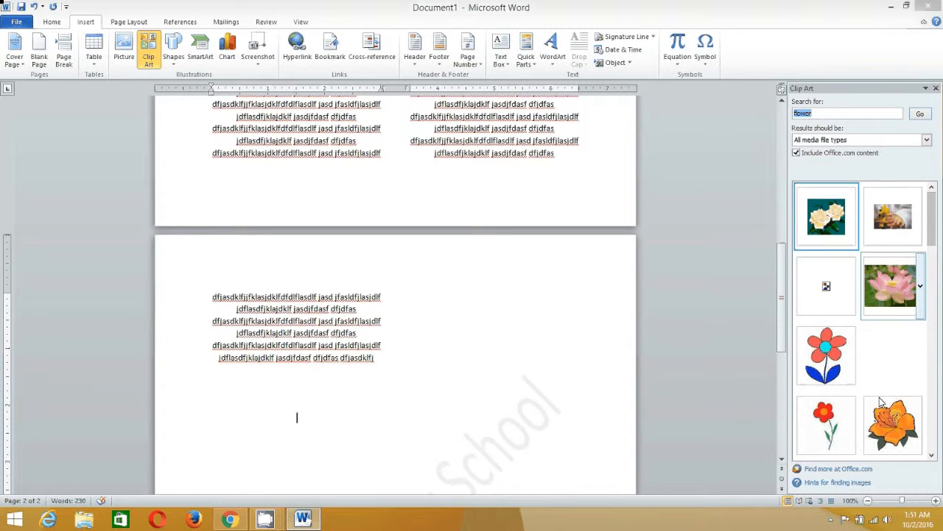
left_click(937, 268)
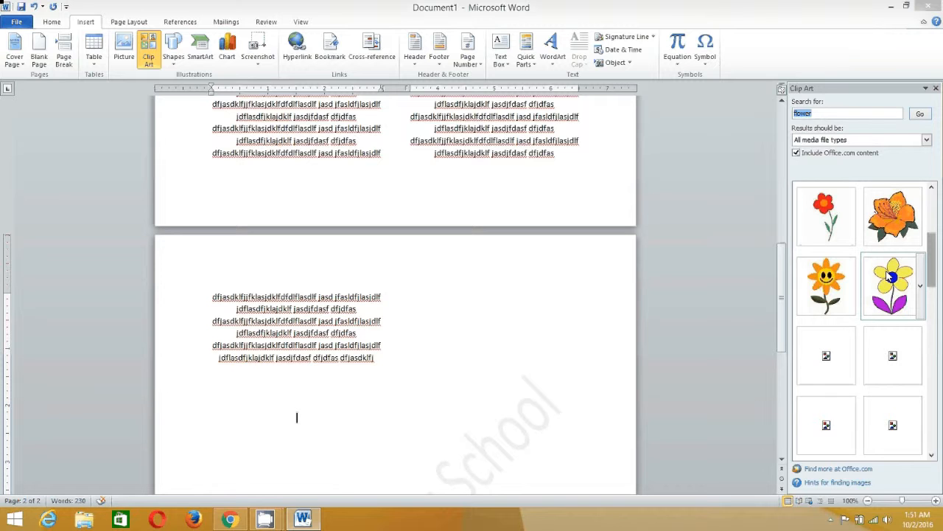
left_click(853, 216)
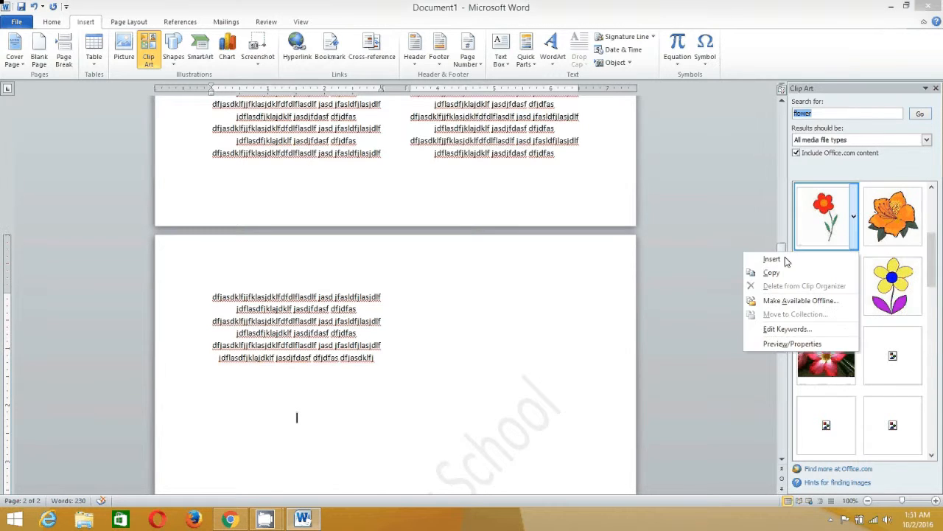
left_click(772, 259)
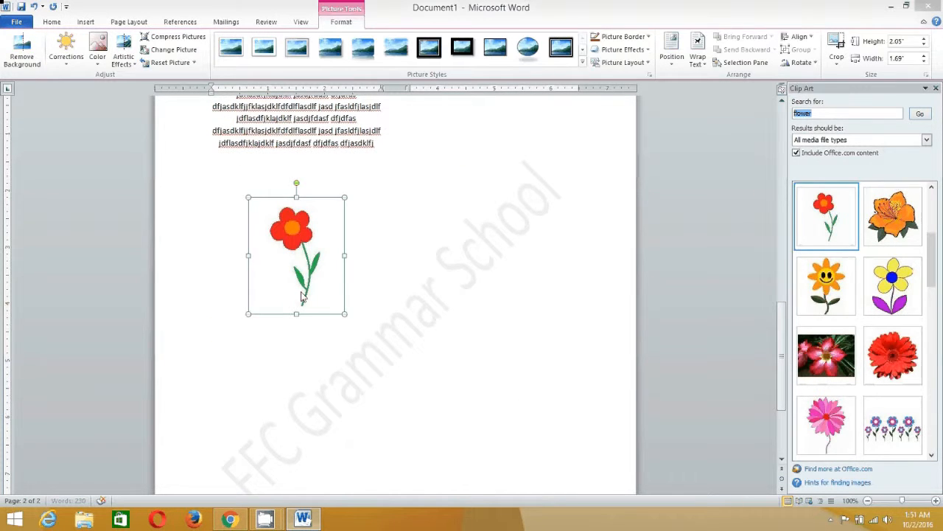
Search Clip Art for 'boo' and insert the stacked-books picture
left_click(375, 297)
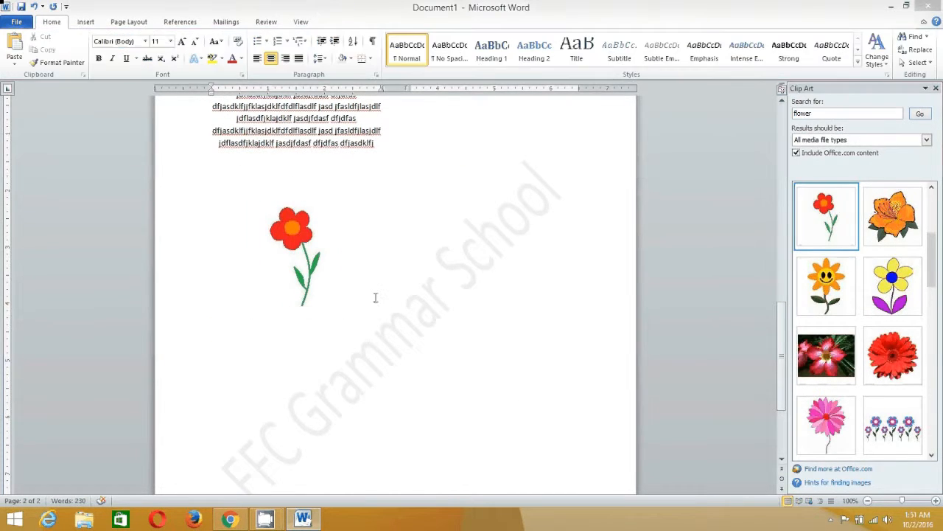
left_click(844, 115)
key("BackSpace")
key("BackSpace")
key("BackSpace")
key("BackSpace")
type("boo")
key("Return")
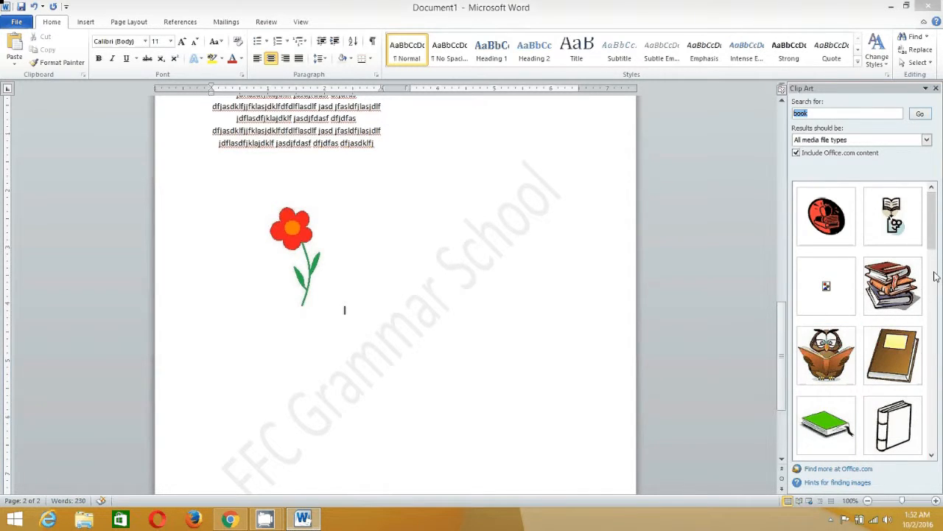
scroll(934, 276, "down", 3)
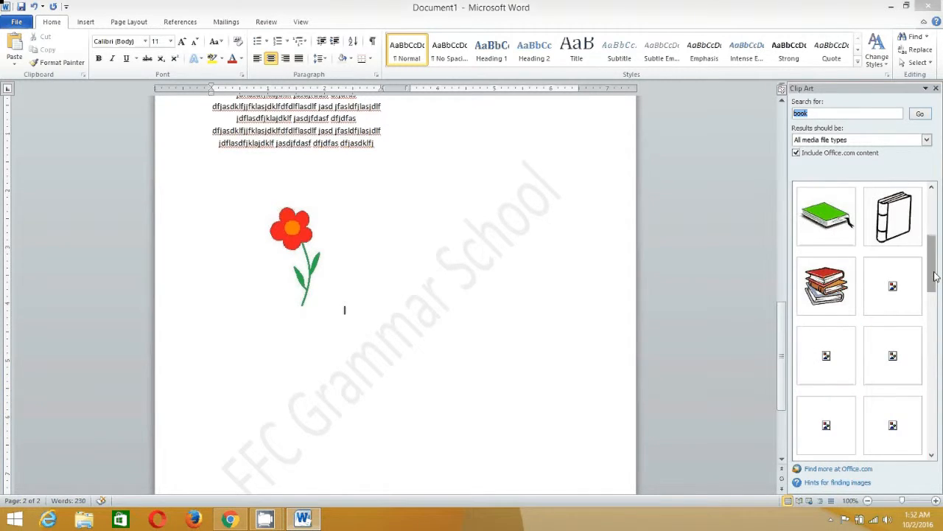
left_click(835, 297)
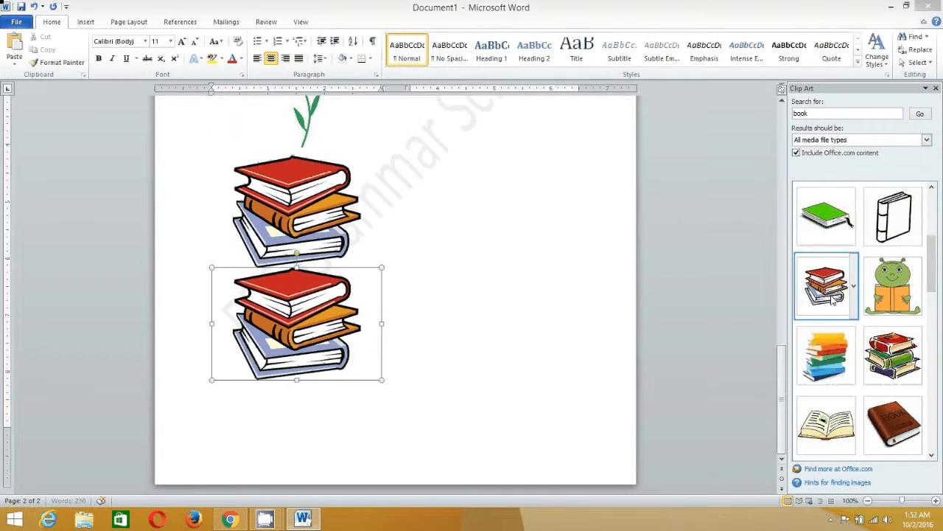
Delete the duplicate books picture and the red flower picture
left_click(324, 233)
key("Delete")
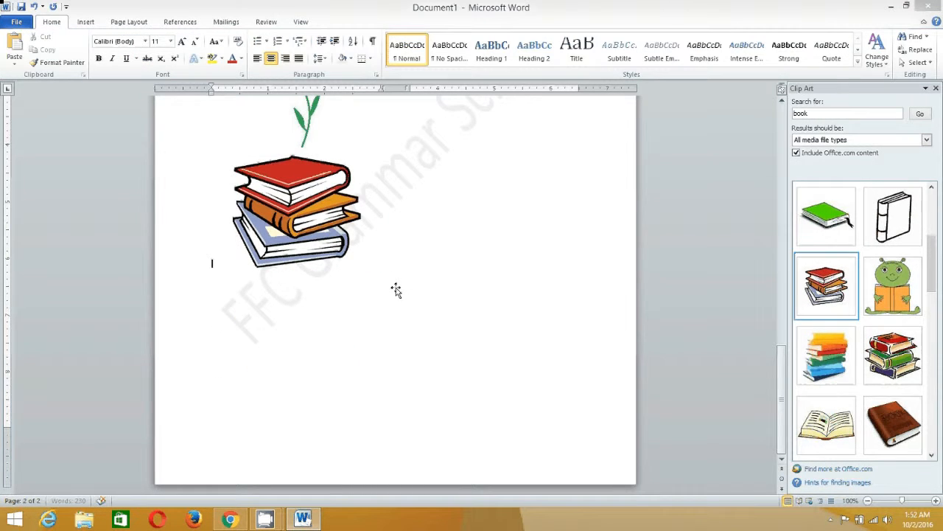
scroll(339, 306, "up", 3)
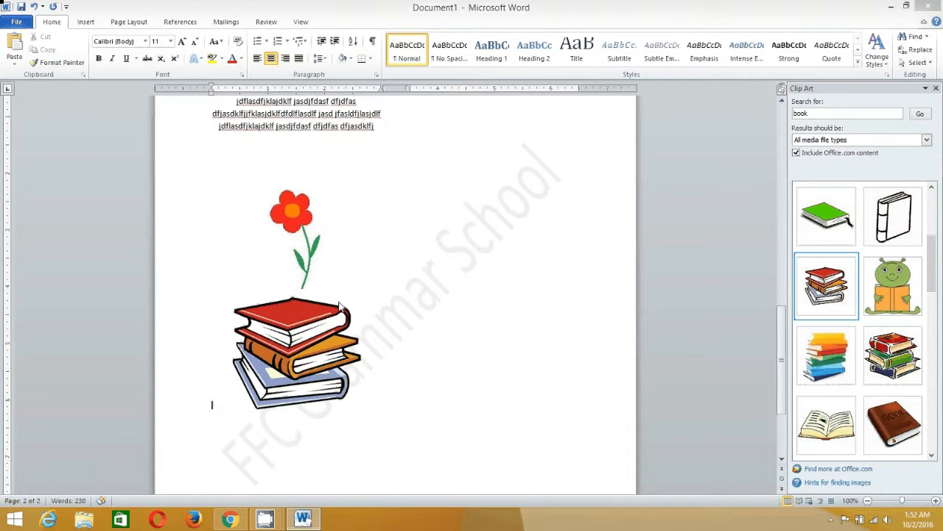
scroll(297, 217, "up", 1)
left_click(297, 218)
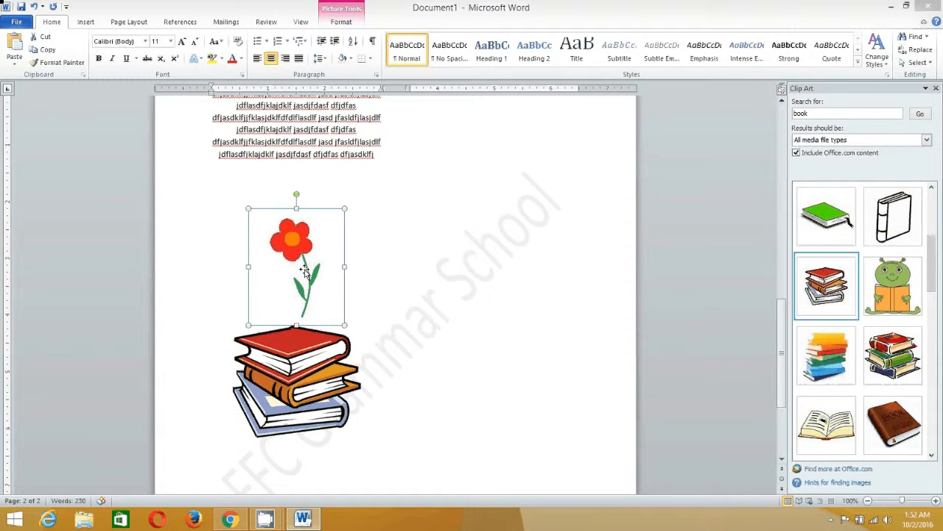
key("Delete")
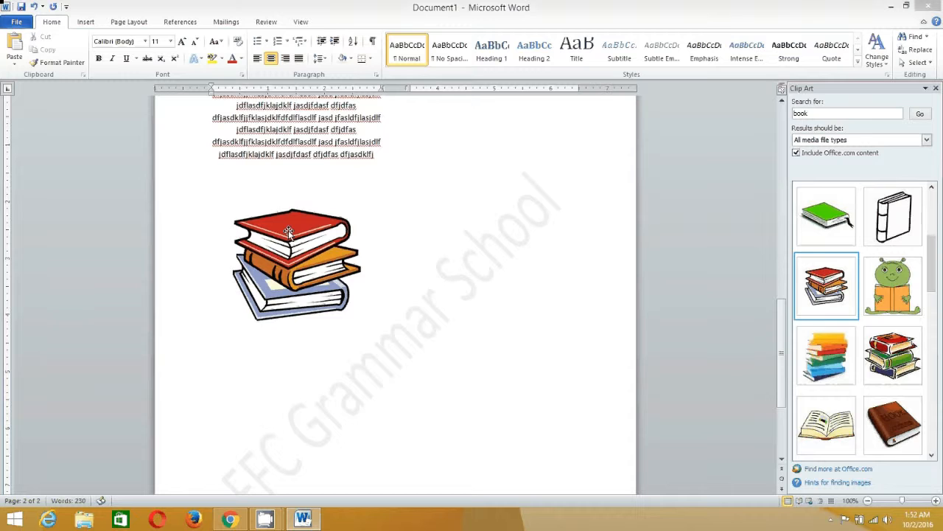
Shrink the books picture, undo its accidental rotation, and add a new line below it
left_click(317, 305)
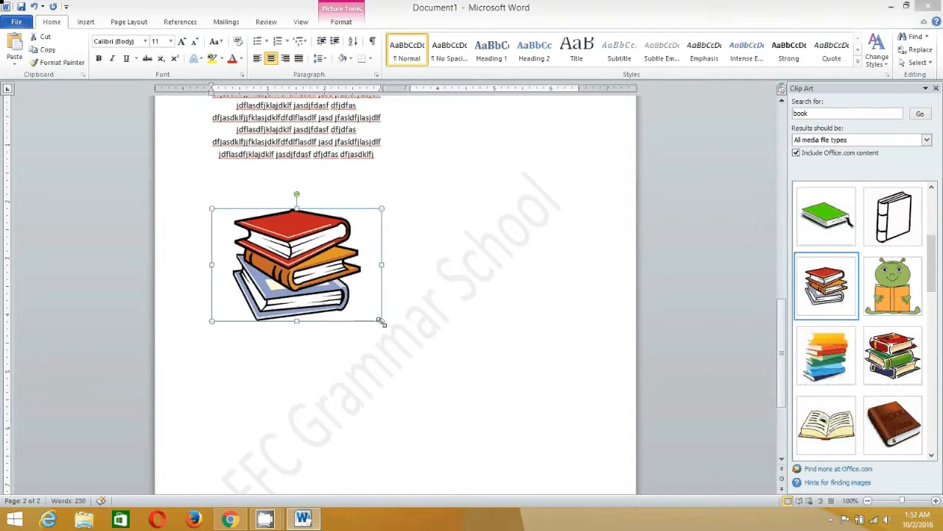
left_click_drag(381, 322, 311, 271)
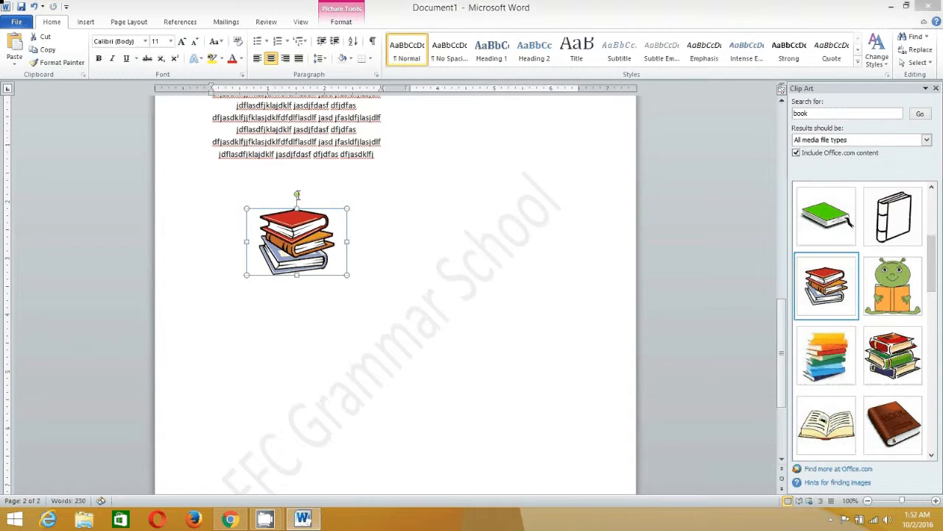
left_click_drag(297, 195, 352, 186)
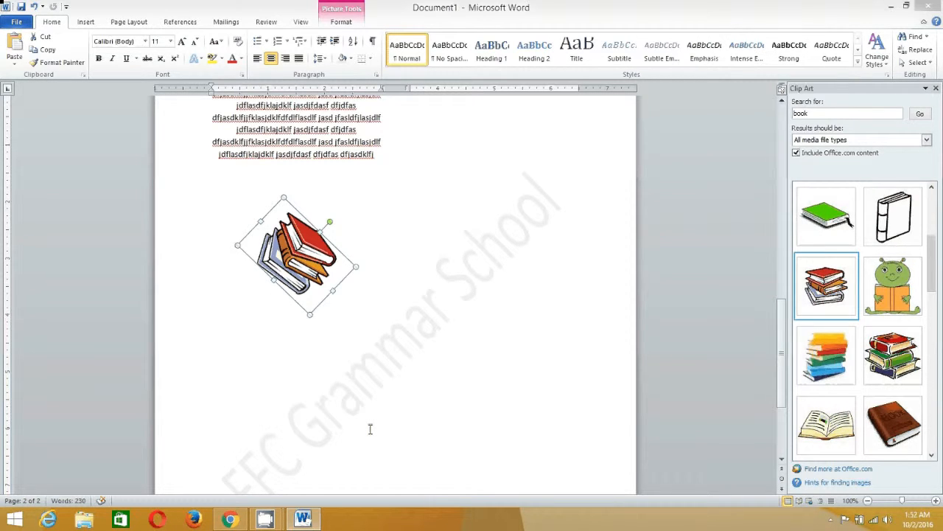
key("ctrl+z")
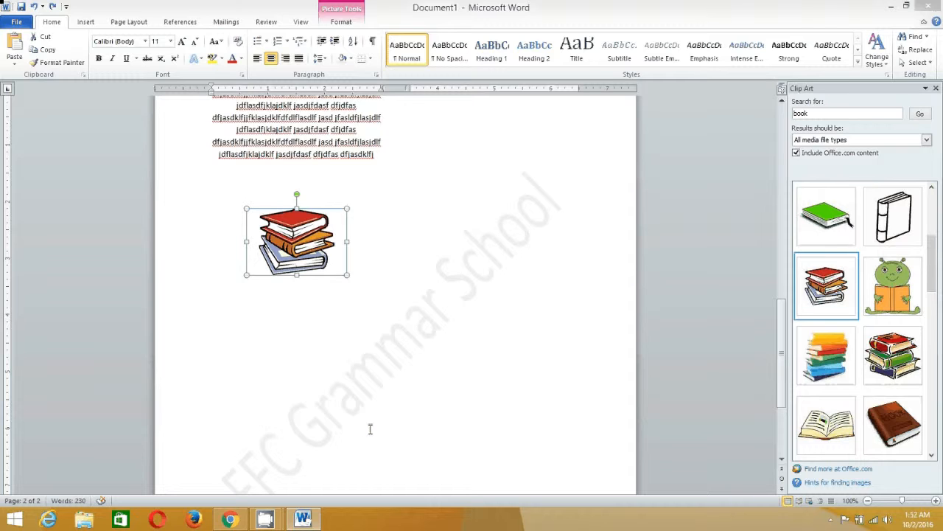
left_click(373, 272)
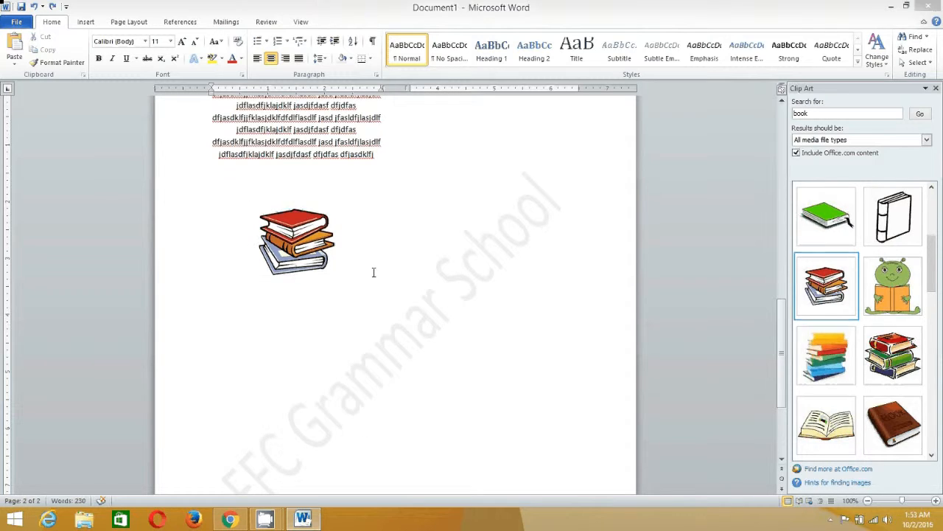
key("Return")
Insert the word-logo picture from Downloads below the books
left_click(86, 22)
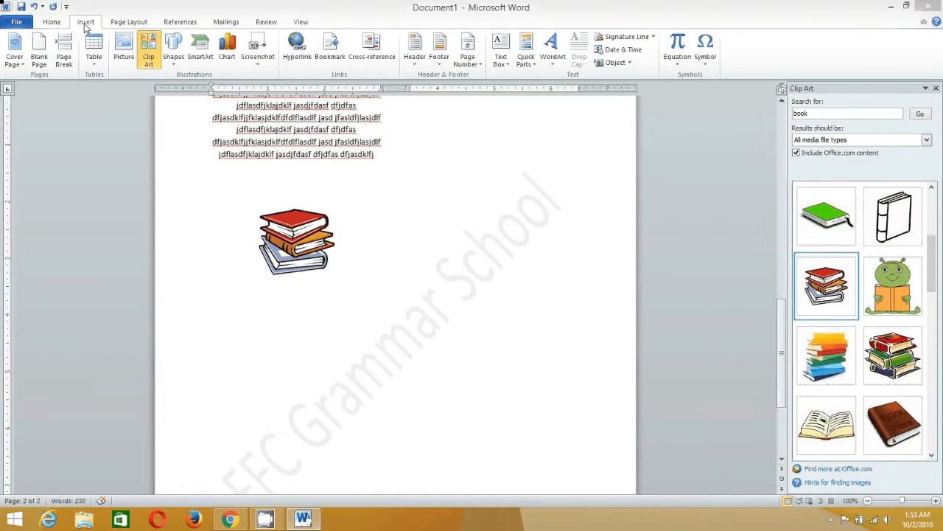
left_click(124, 50)
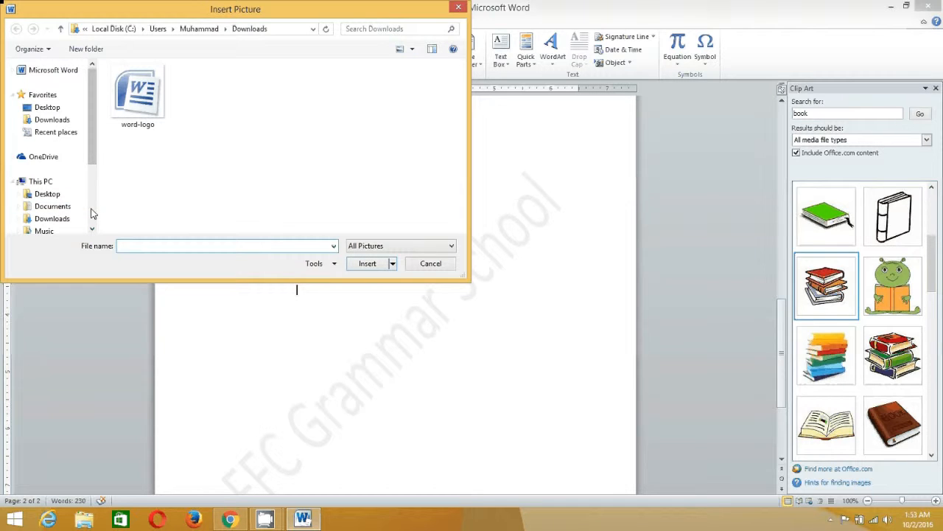
left_click(154, 103)
left_click(367, 263)
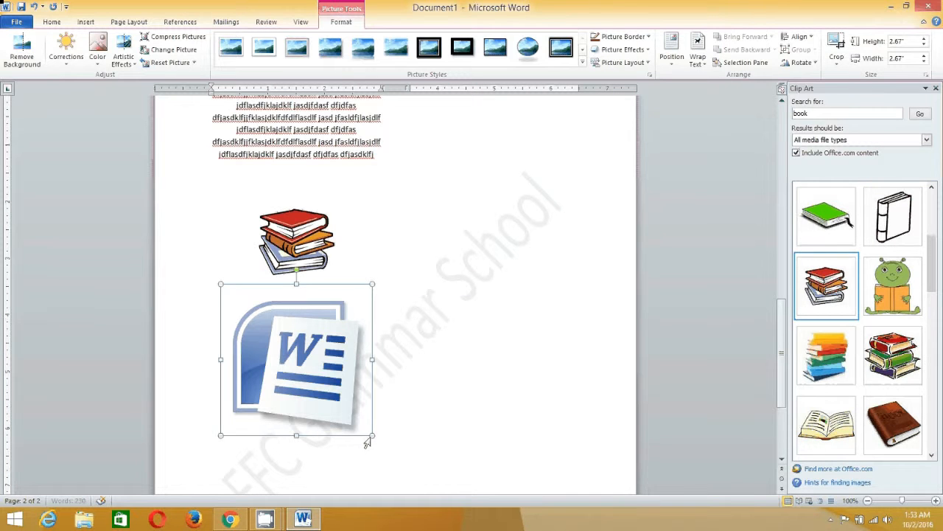
Shrink the word-logo picture to about 1.39 × 1.39 inches, near the books' size
left_click_drag(223, 433, 323, 334)
left_click(371, 319)
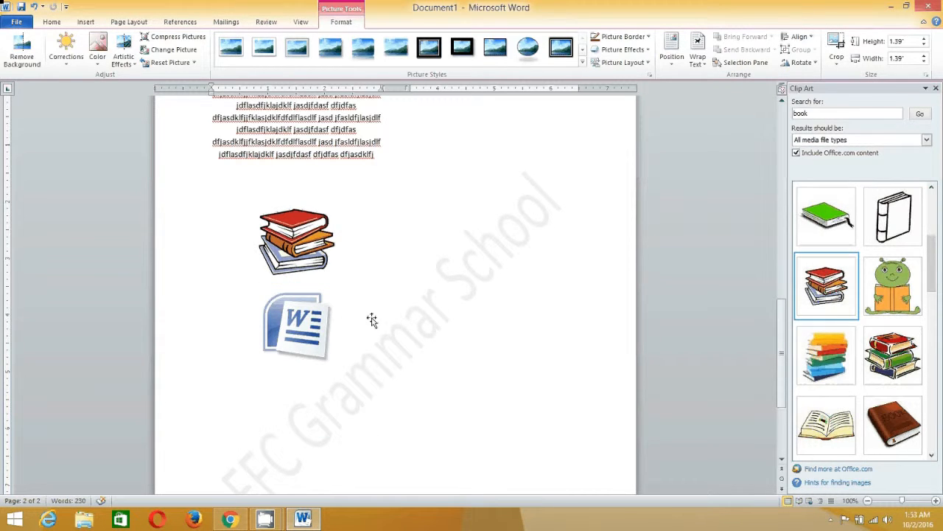
left_click(325, 310)
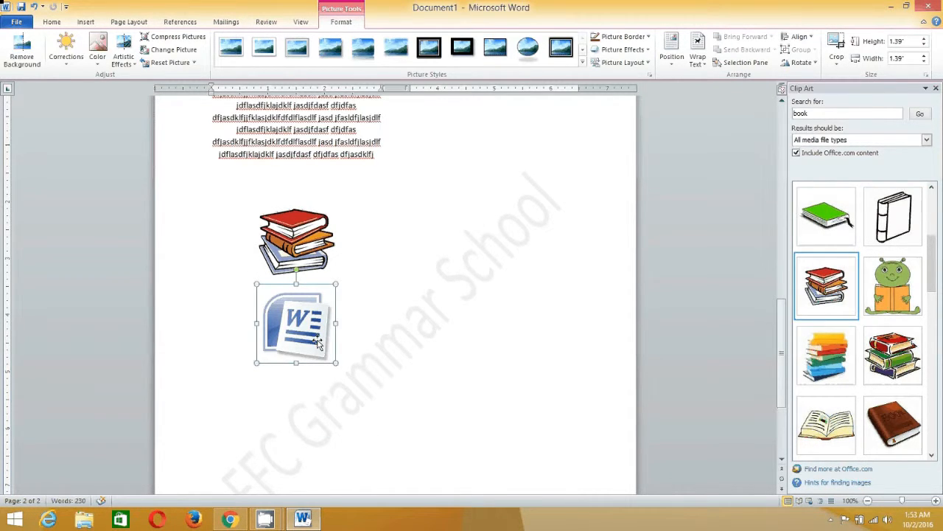
left_click(304, 247)
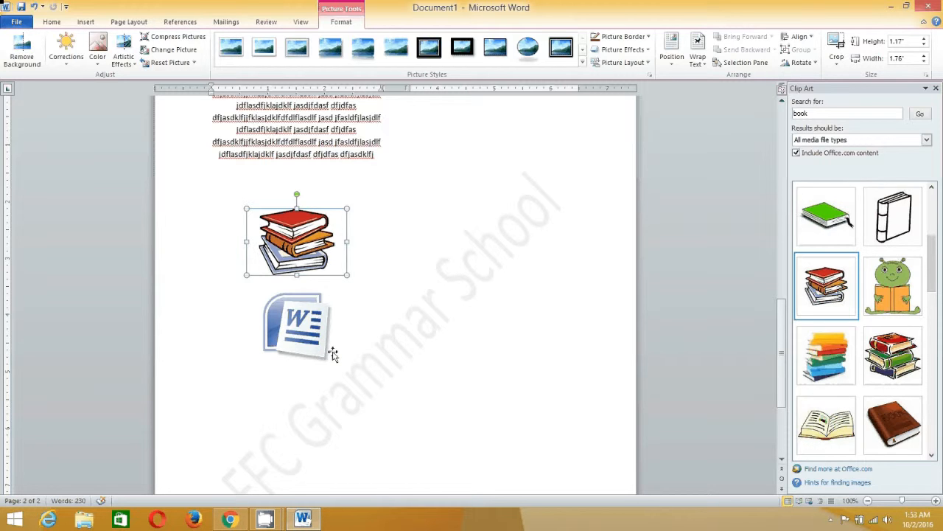
Back on page 1, start selecting the left-column body text
scroll(313, 351, "up", 6)
scroll(300, 343, "up", 2)
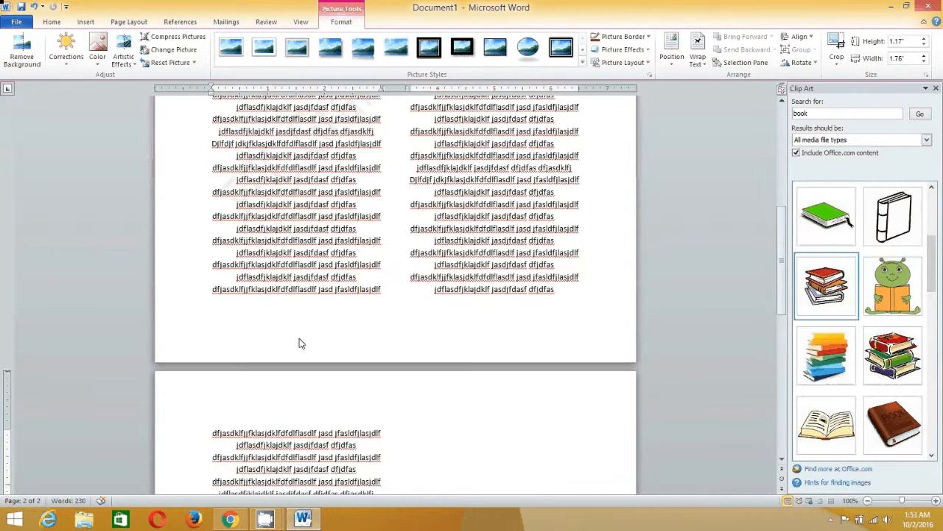
scroll(300, 343, "up", 3)
scroll(300, 339, "up", 3)
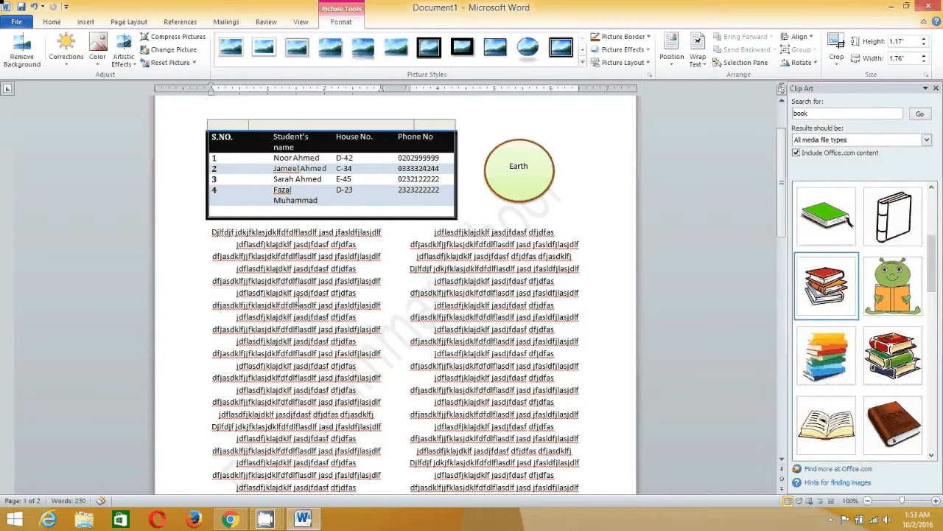
left_click_drag(209, 234, 293, 244)
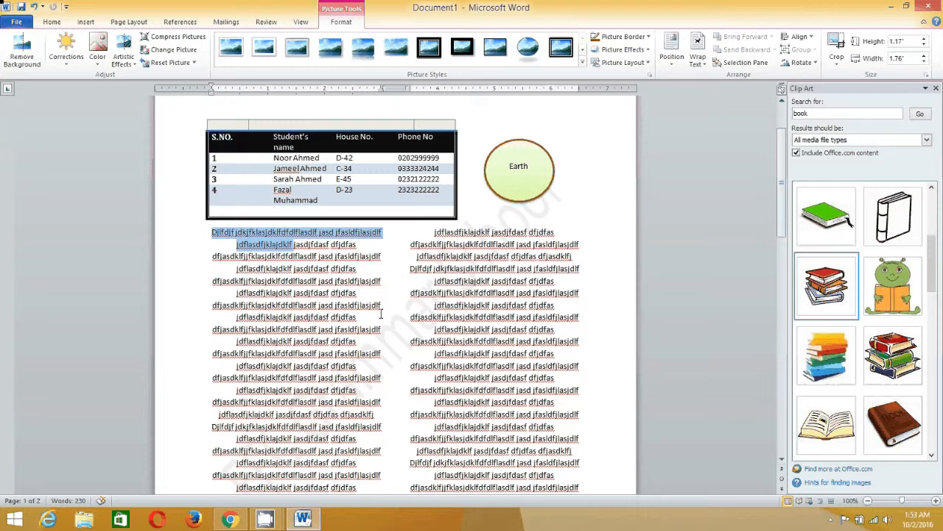
key("shift+Down")
key("shift+Down")
key("shift+Down")
key("shift+Down")
key("shift+Down")
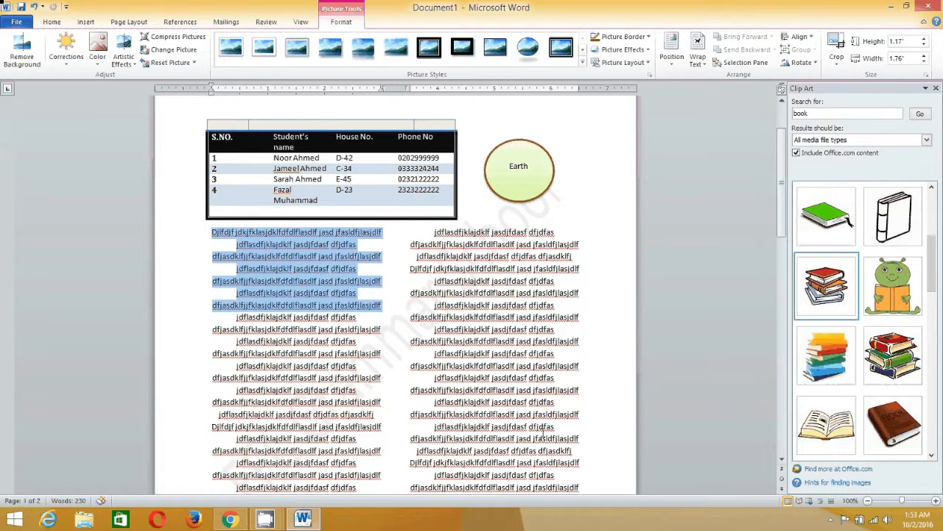
left_click_drag(543, 434, 434, 503)
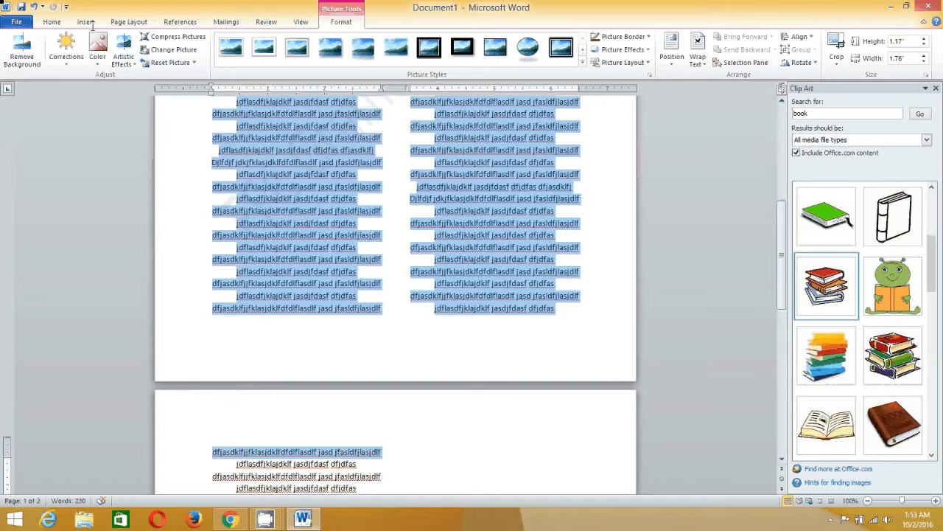
Reselect the body text from page 2's last paragraph up to the first left-column line
left_click(350, 453)
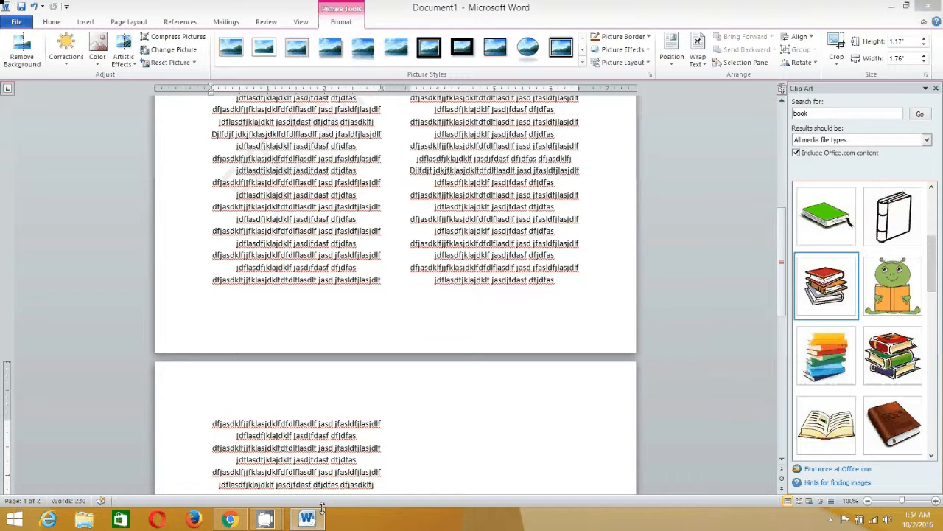
triple_click(380, 484)
left_click(231, 133, "shift")
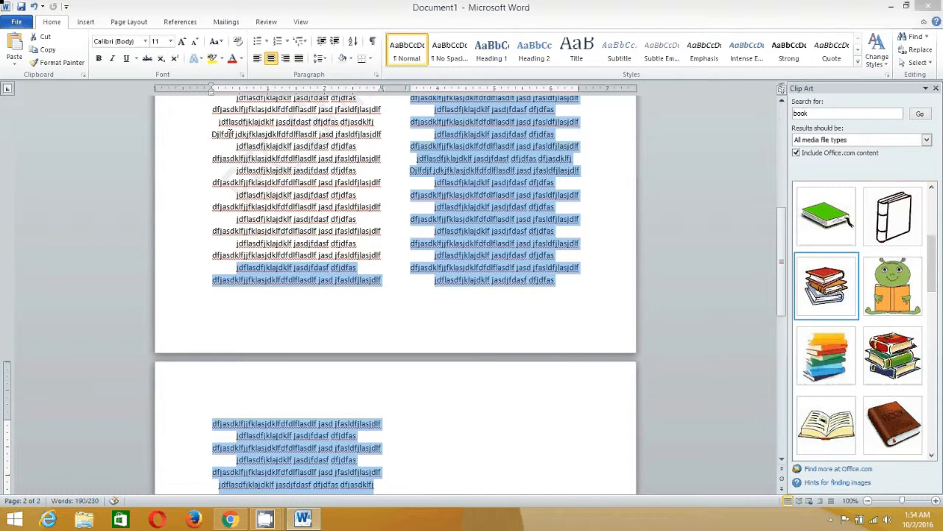
left_click(231, 134, "shift")
left_click_drag(244, 75, 206, 362)
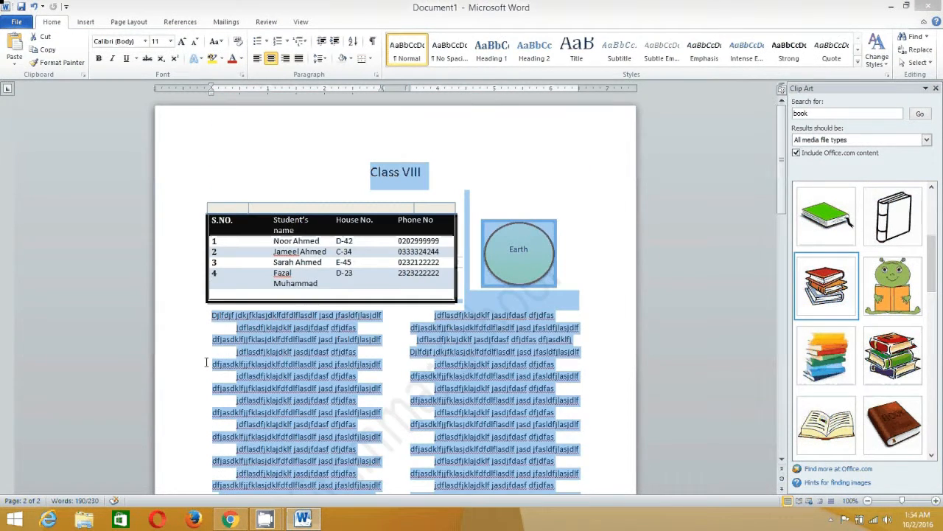
left_click(213, 313)
left_click_drag(213, 314, 212, 314)
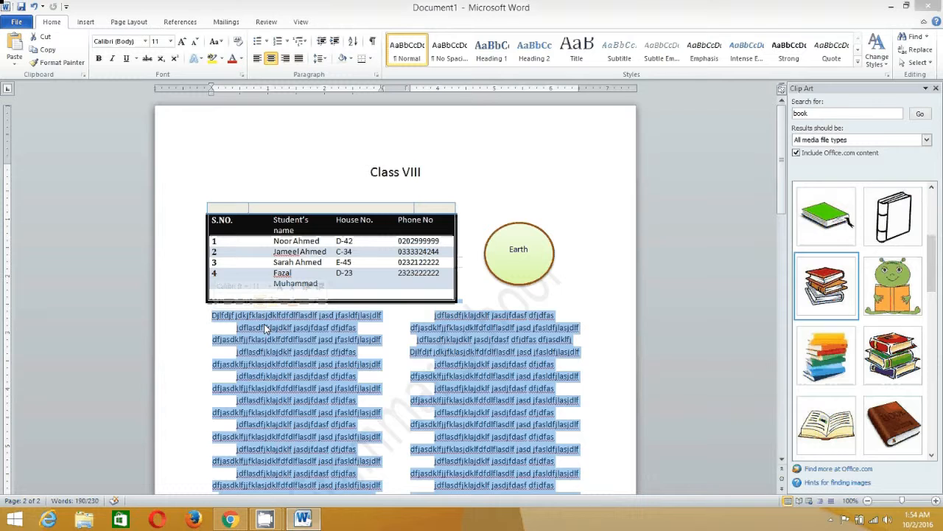